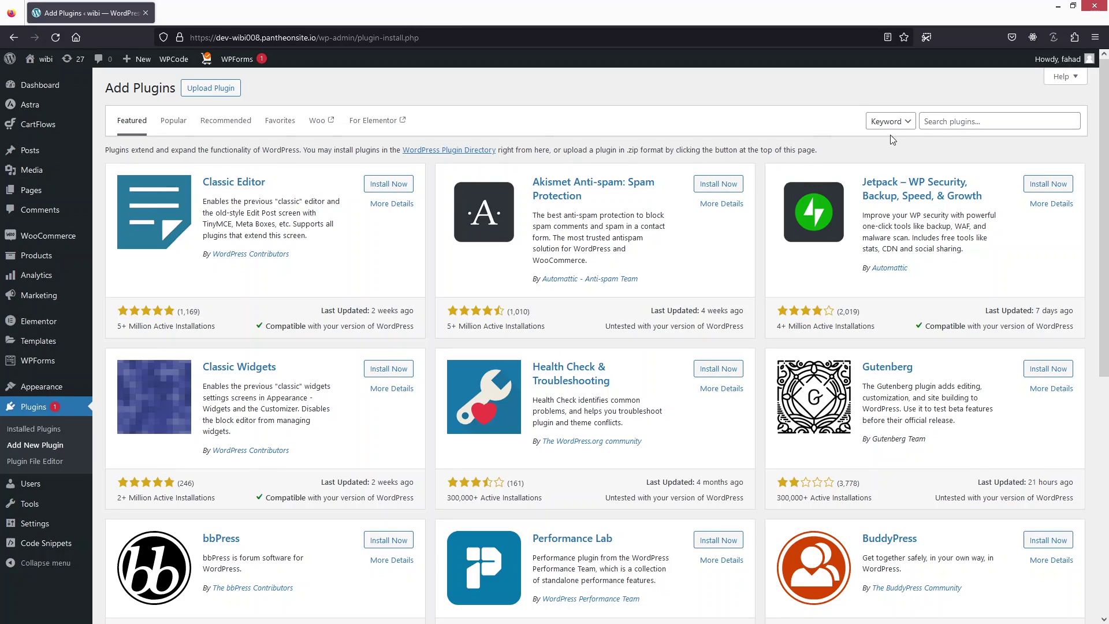
- Search the plugin directory for 'essential' and install Essential Addons for Elementor
click(958, 123)
text(essential)
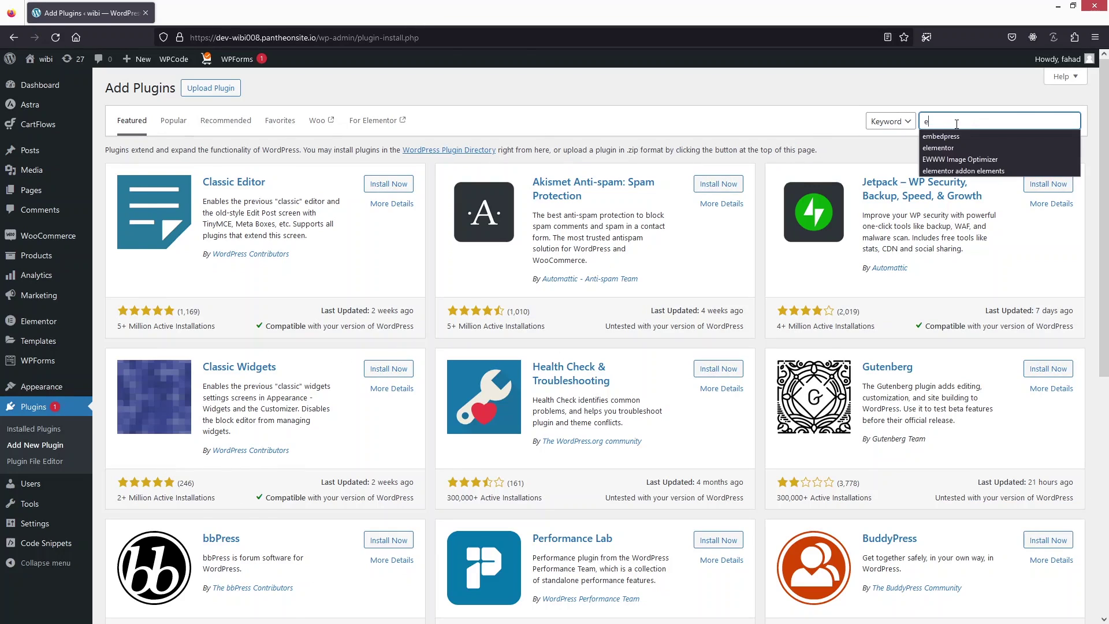
click(374, 188)
- Search for 'user menu', then install and activate User Menus – Nav Menu Visibility
drag(964, 121, 883, 118)
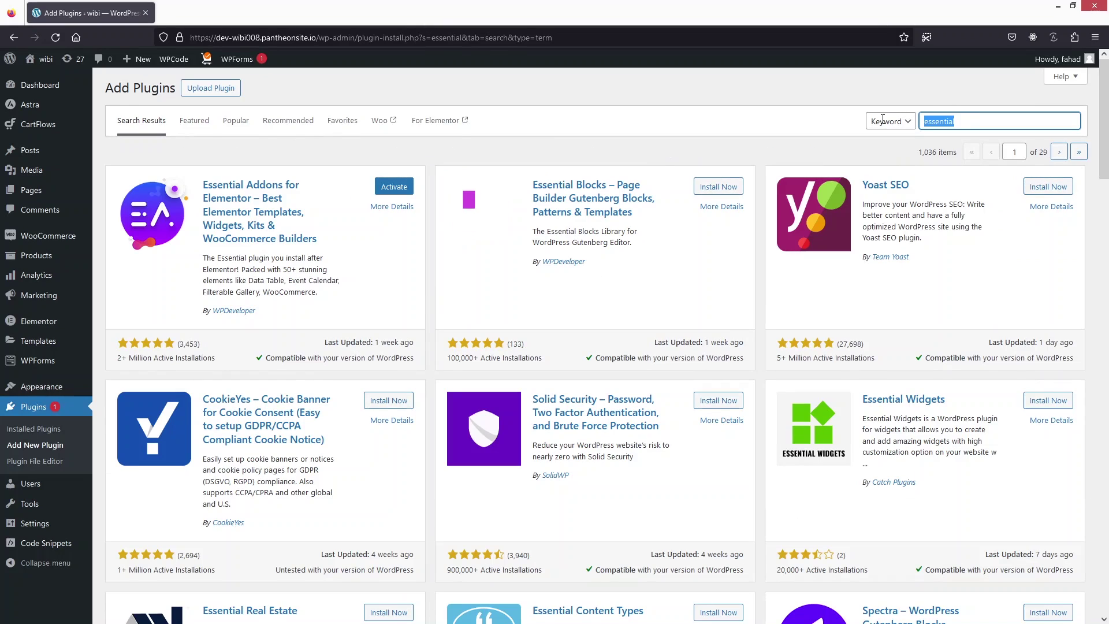
text(user menu)
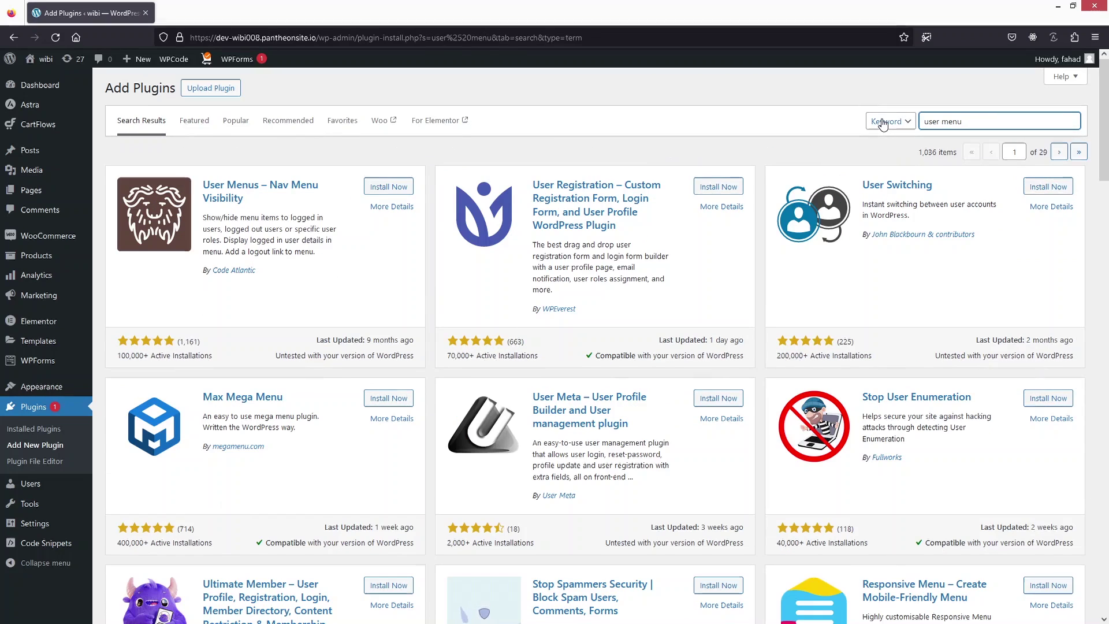
click(380, 192)
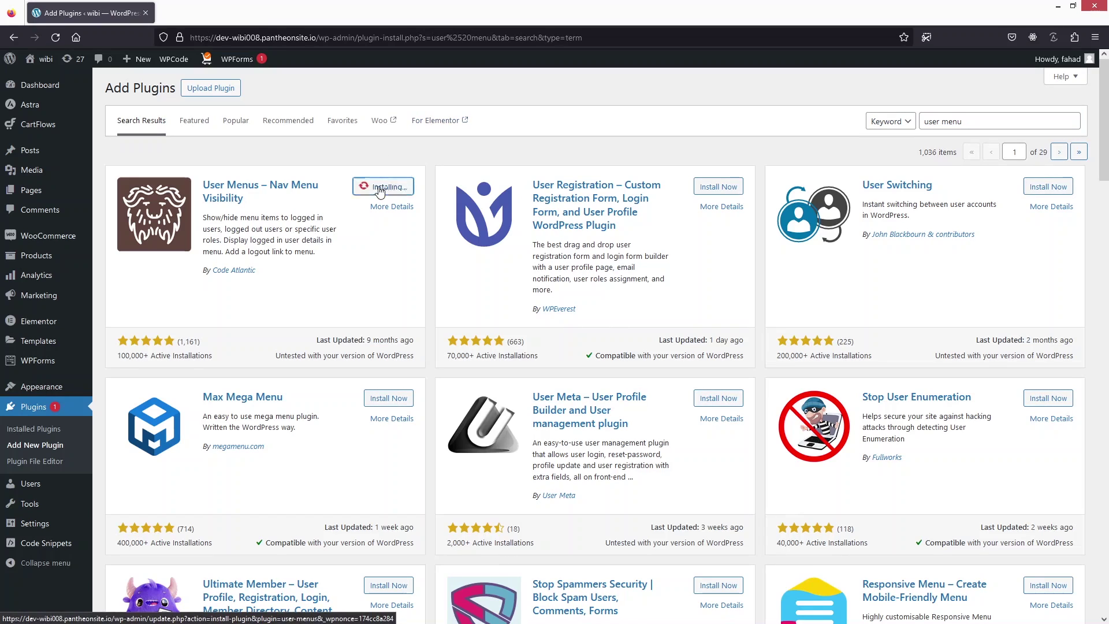
click(394, 188)
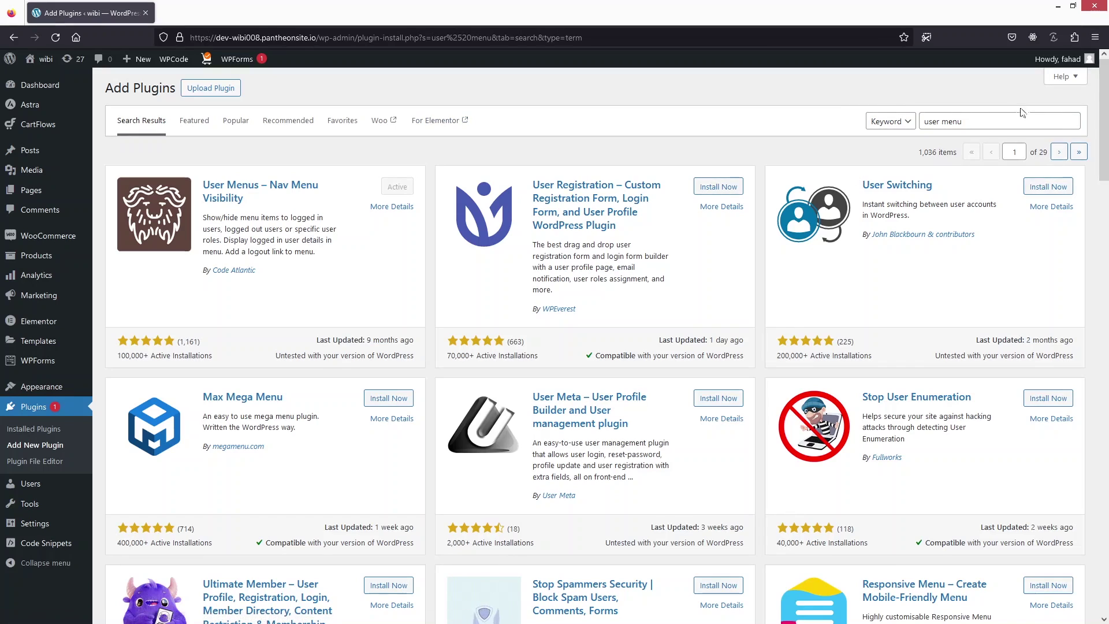
- Find Essential Addons for Elementor again, activate it, and go to the Pages list
drag(999, 120, 894, 121)
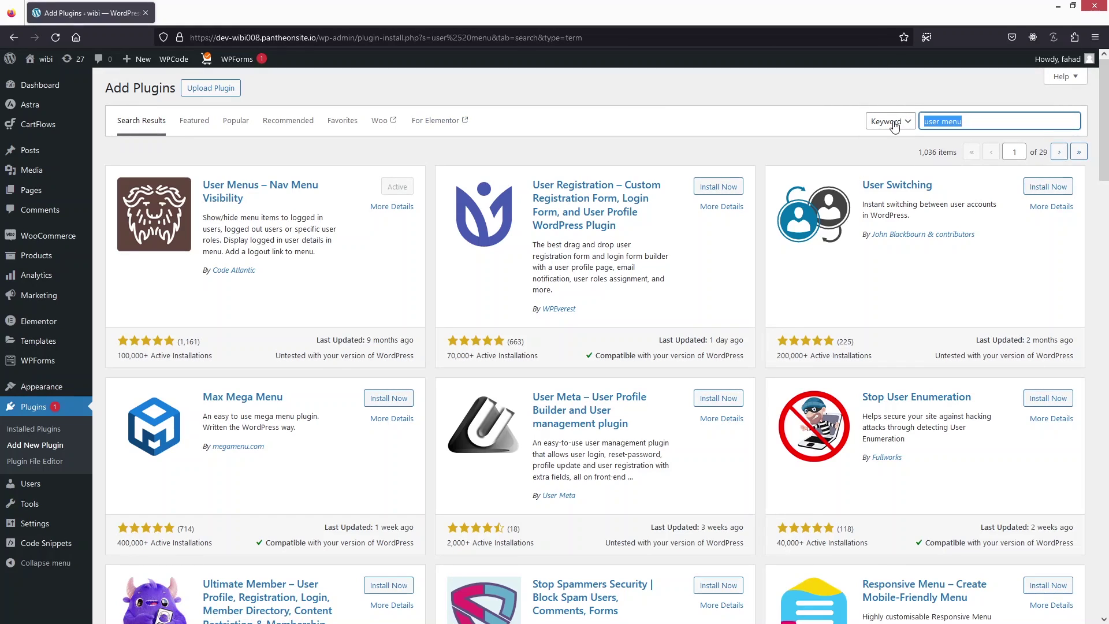
text(essential)
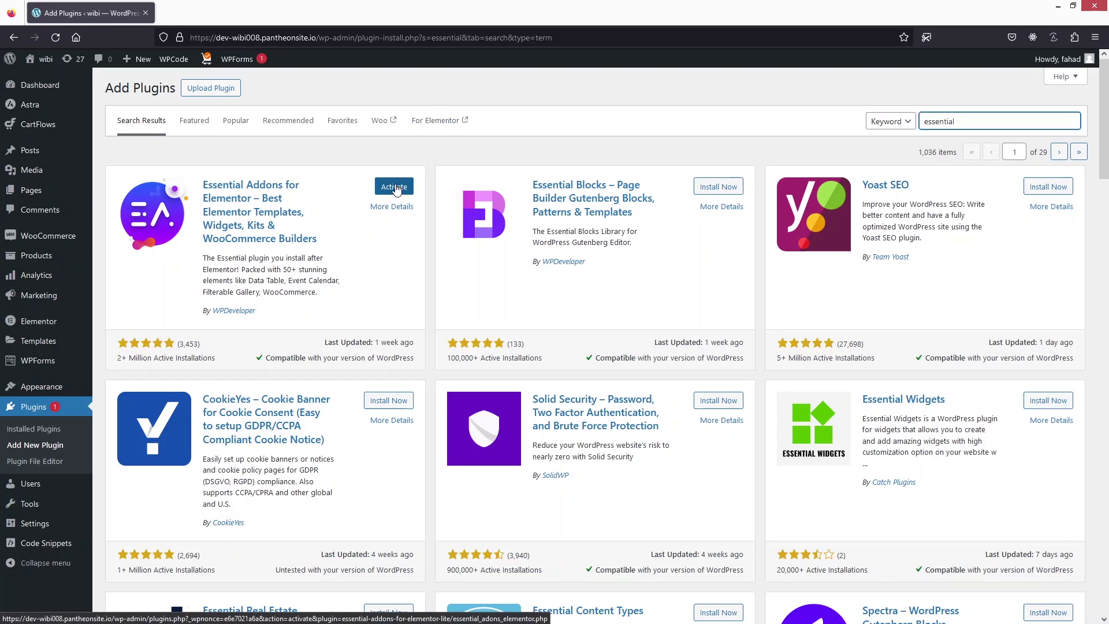
click(397, 189)
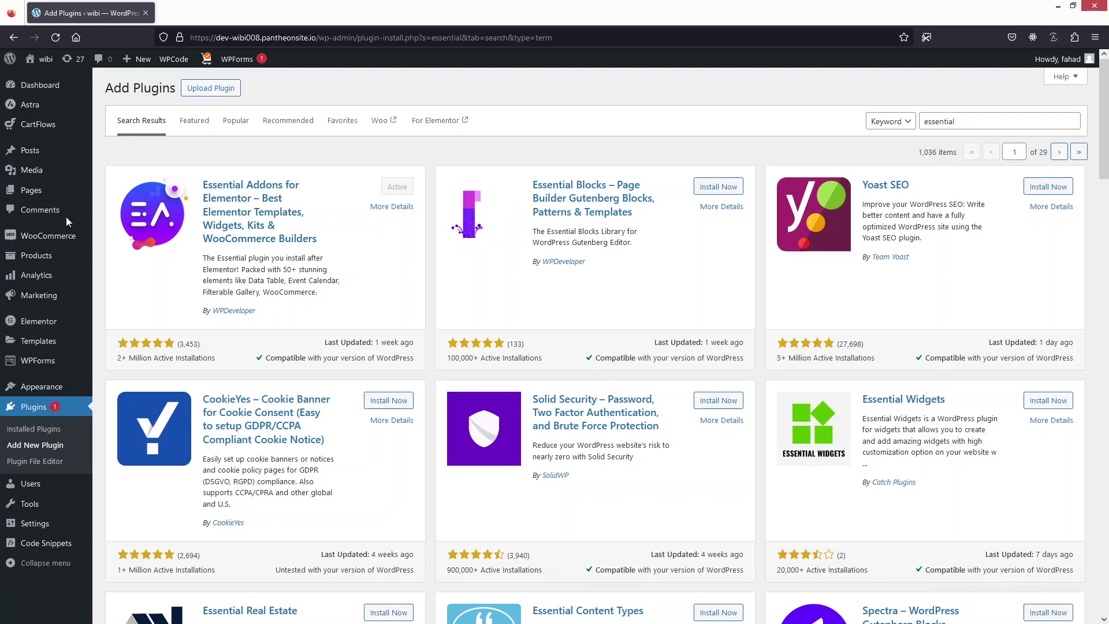
mouse_move(36, 192)
click(121, 195)
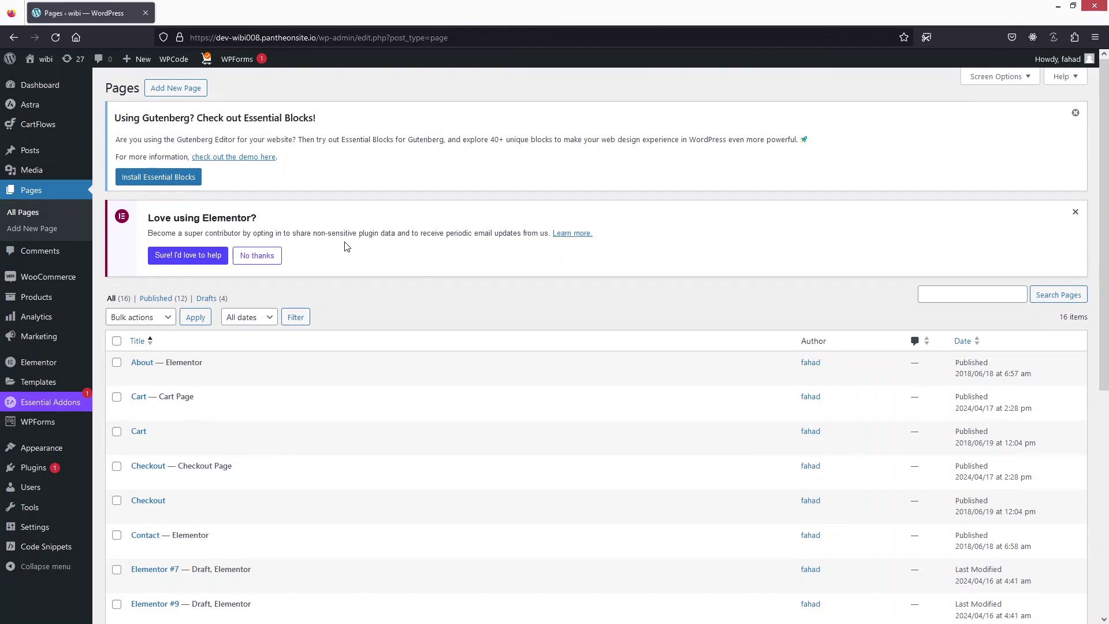
- Add a new page titled 'Login' and publish it, confirming in the pre-publish panel
click(183, 91)
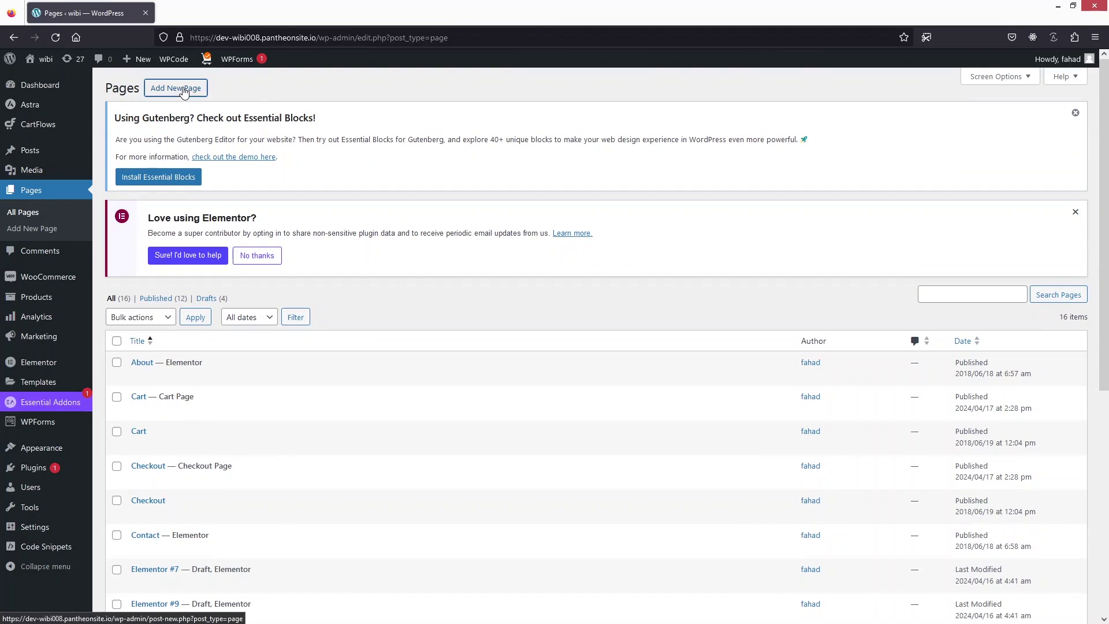
middle_click(183, 91)
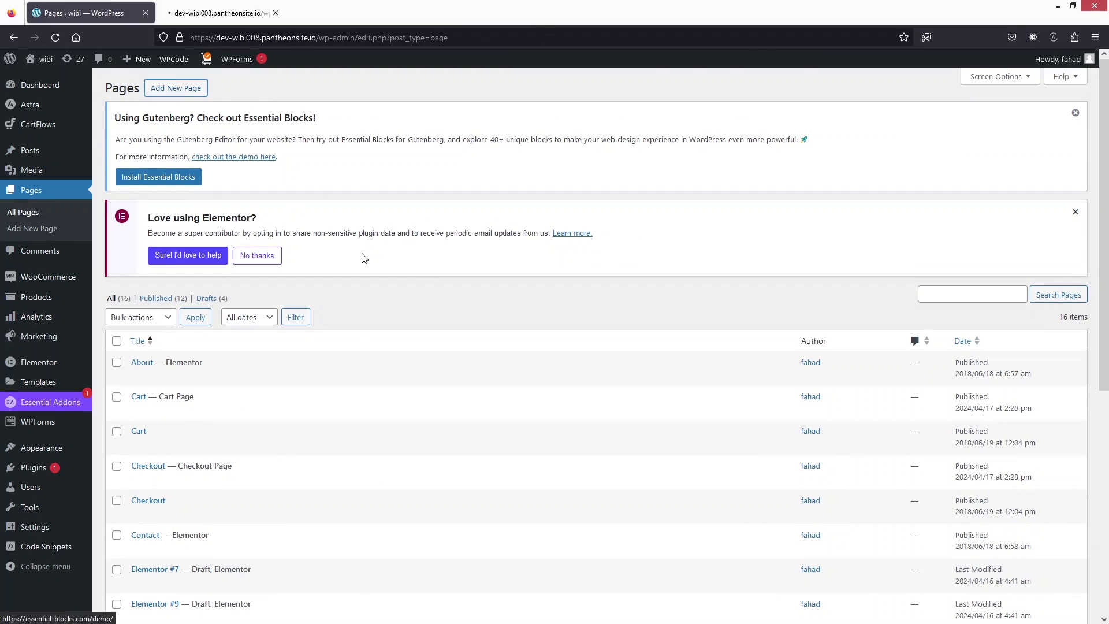
middle_click(177, 92)
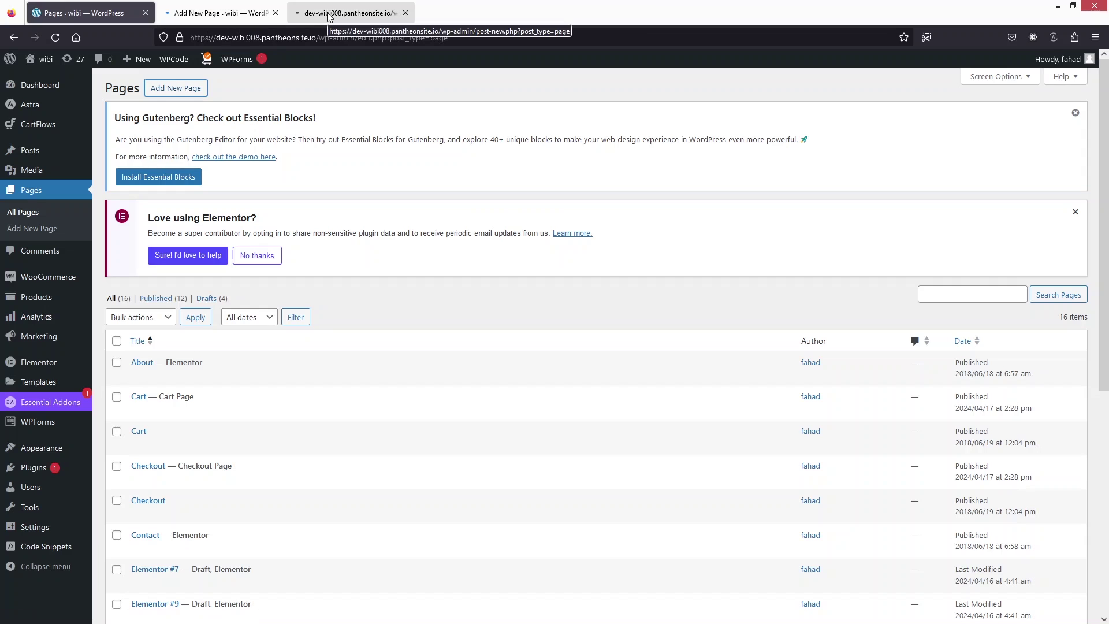
click(223, 13)
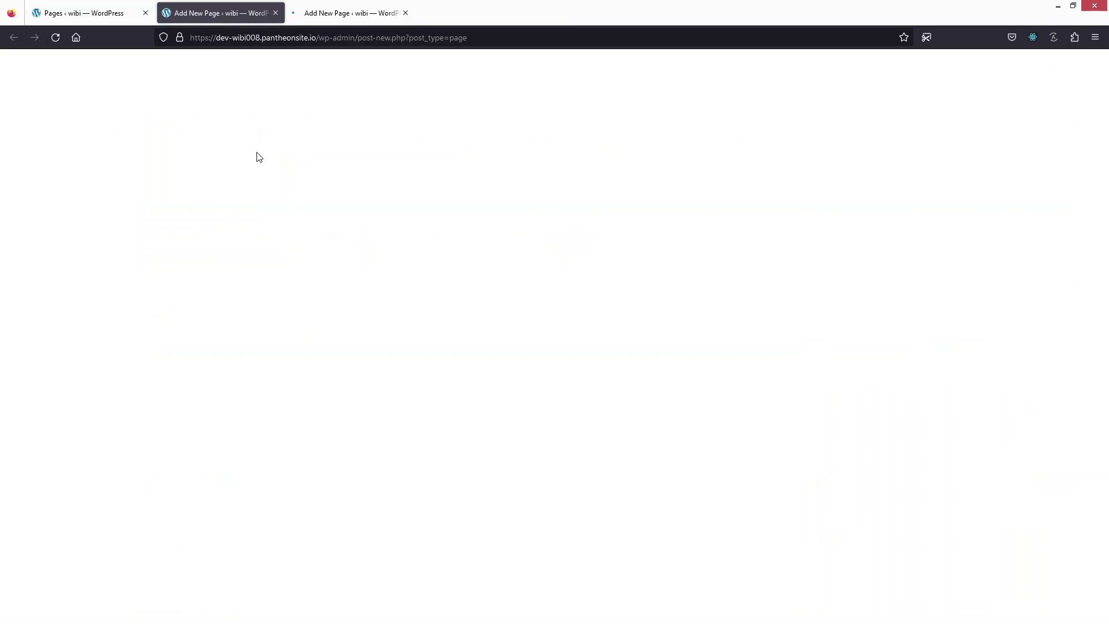
text(Login)
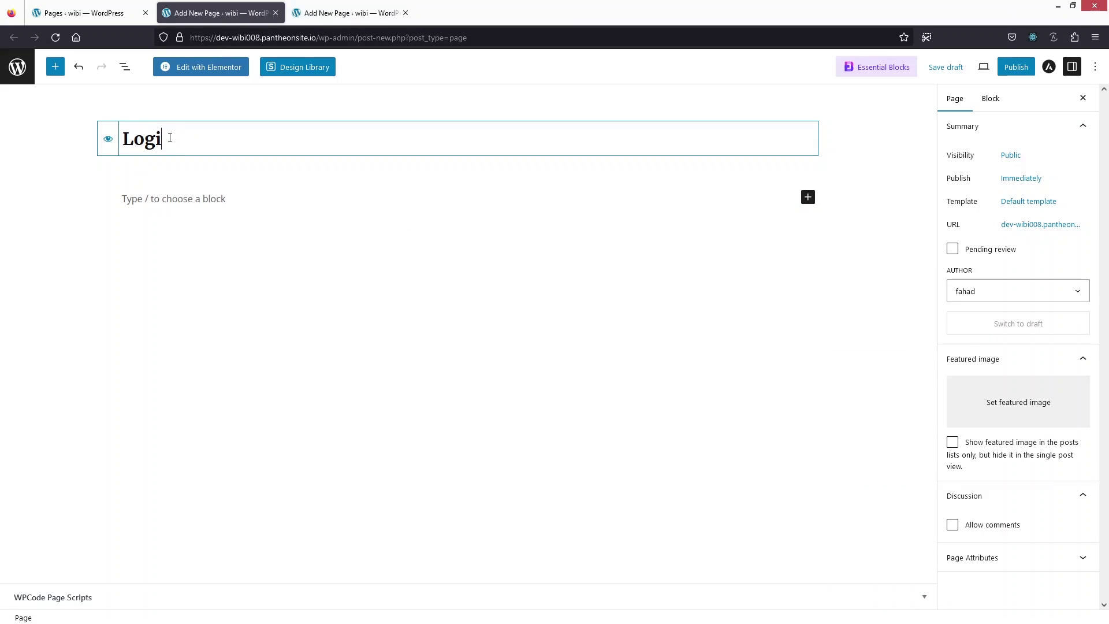
click(1017, 68)
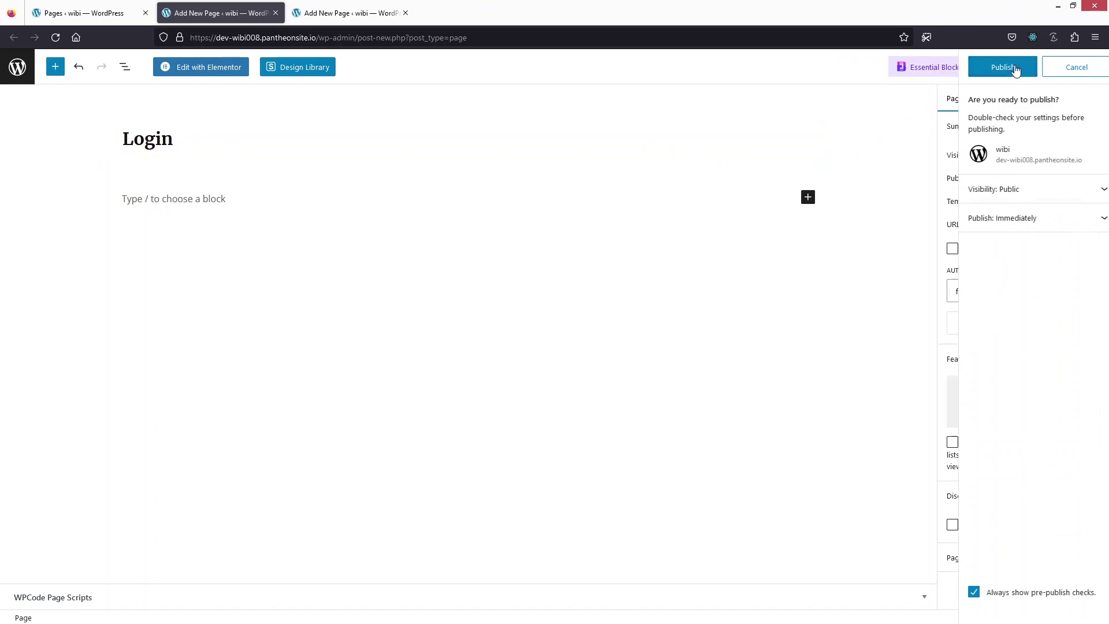
click(963, 74)
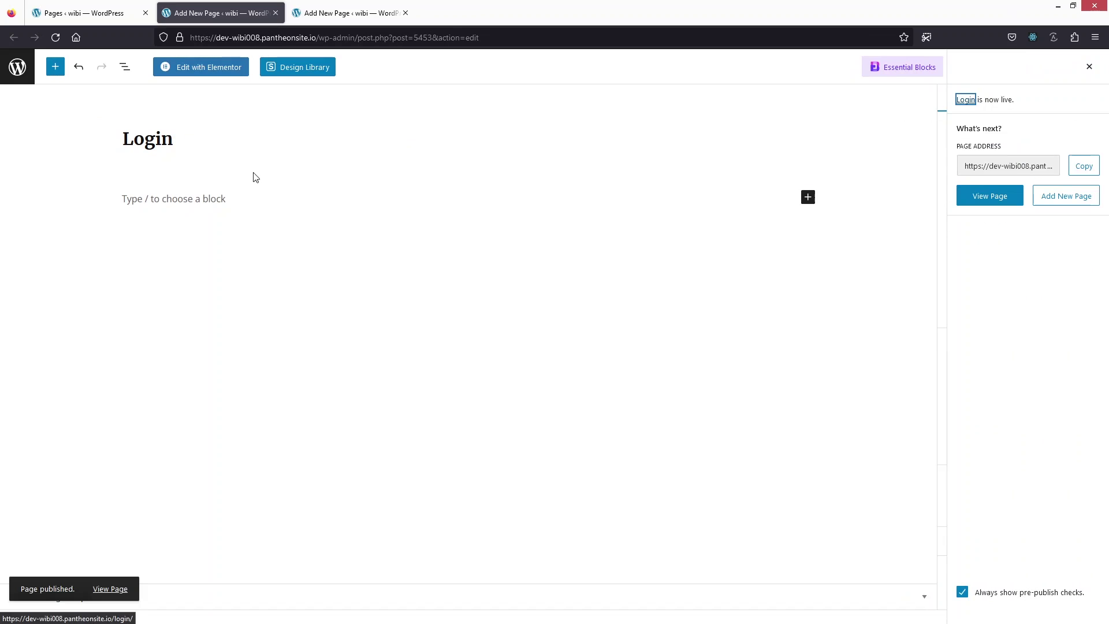
- Edit the Login page with Elementor and set its Page Layout to Elementor Canvas
click(185, 71)
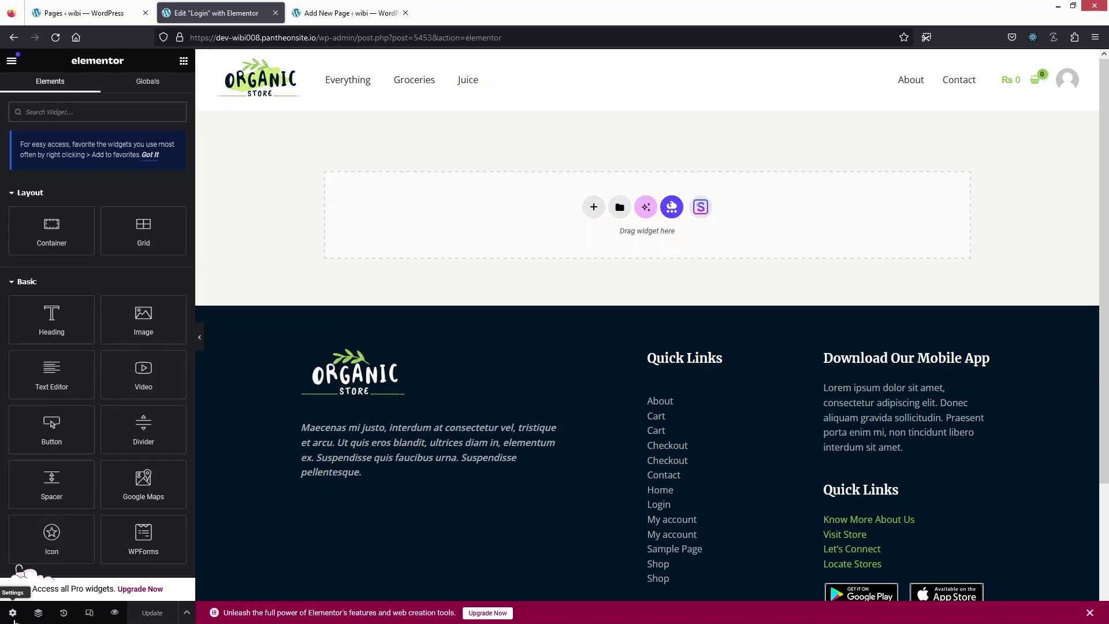
click(12, 613)
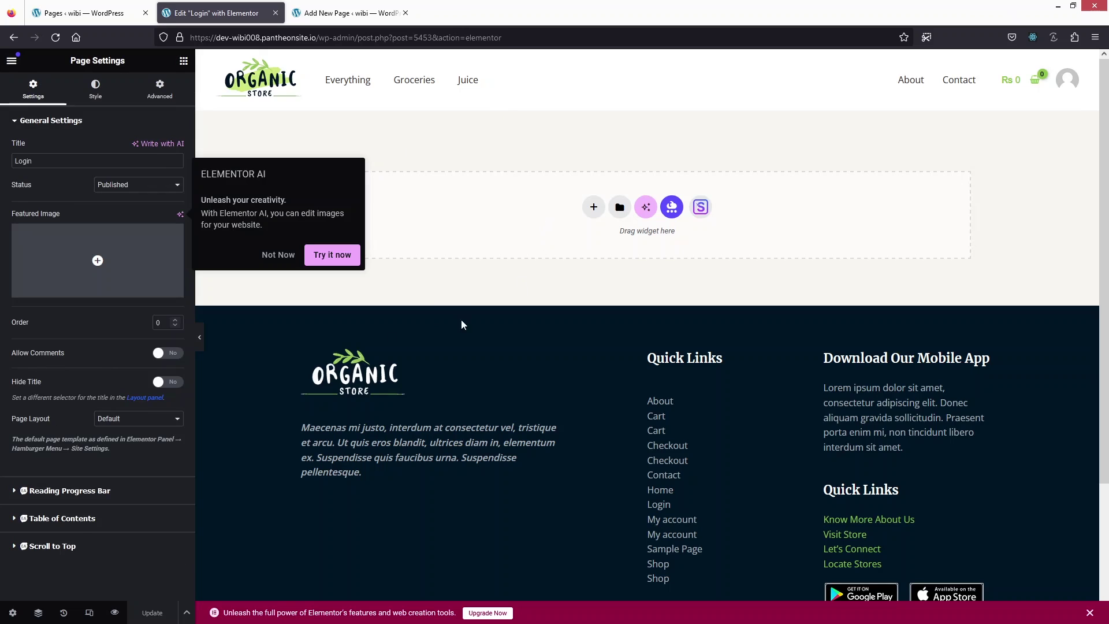
click(157, 420)
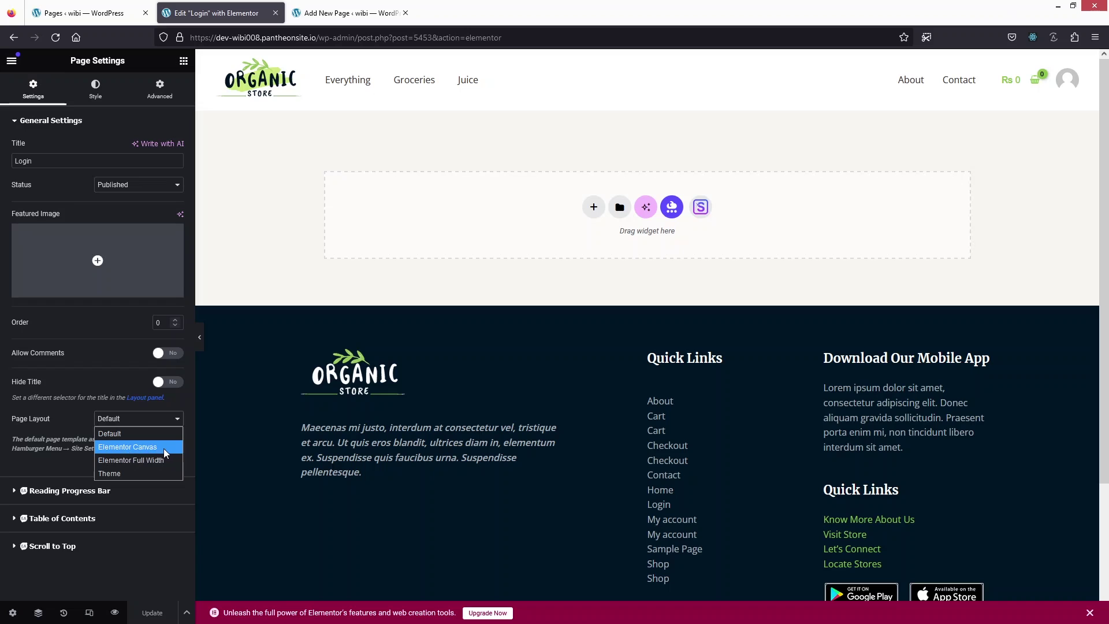
click(166, 449)
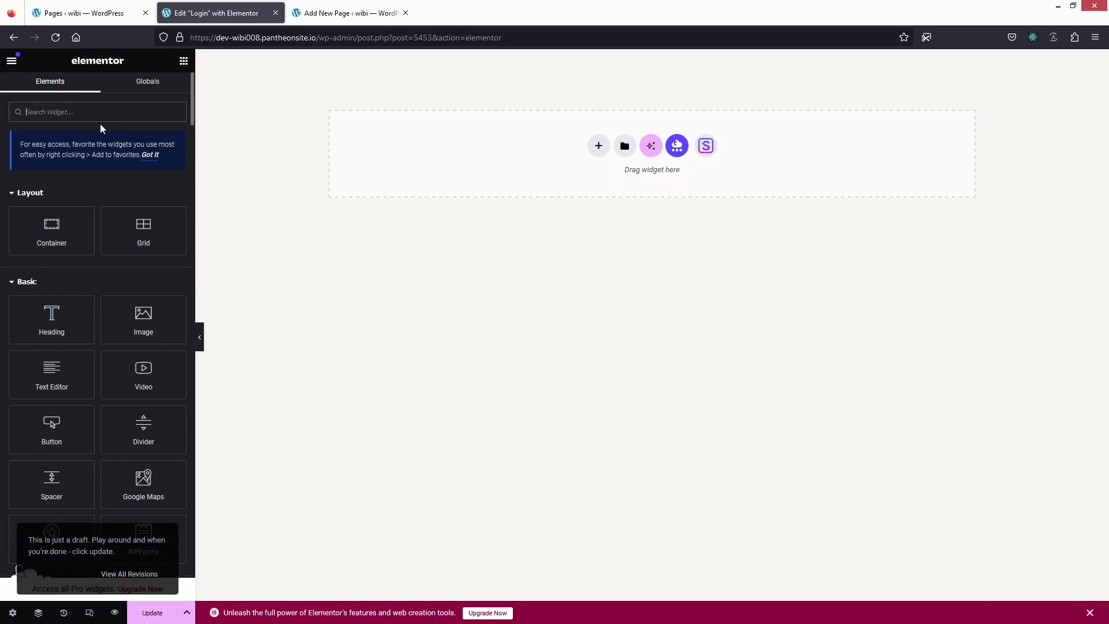
text(login)
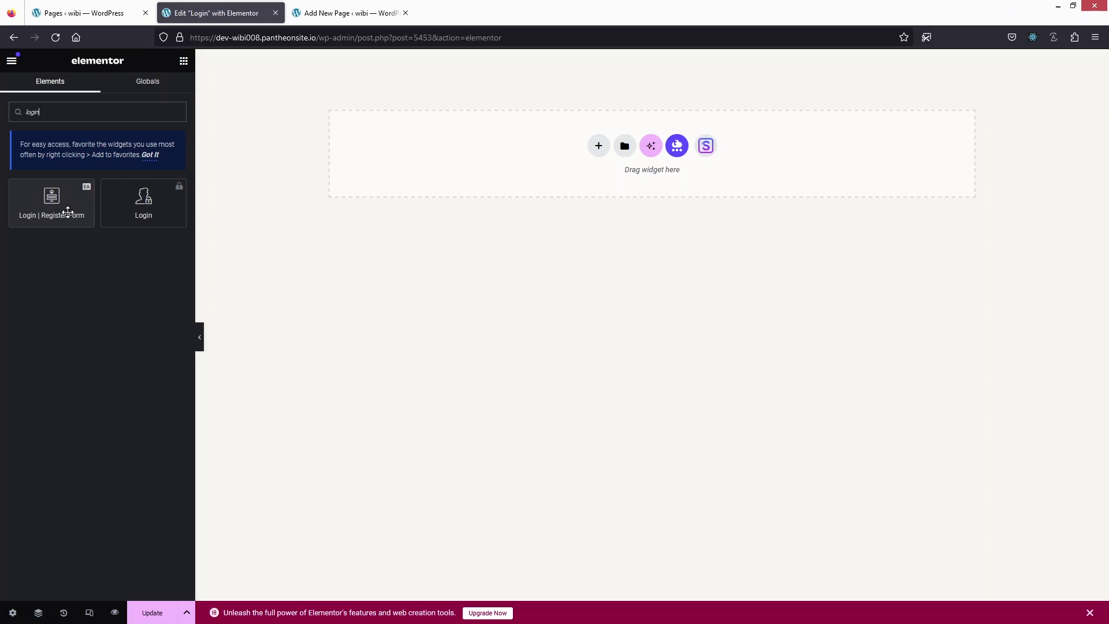
- Drag the Login | Register Form widget onto the empty canvas area
drag(68, 212, 601, 144)
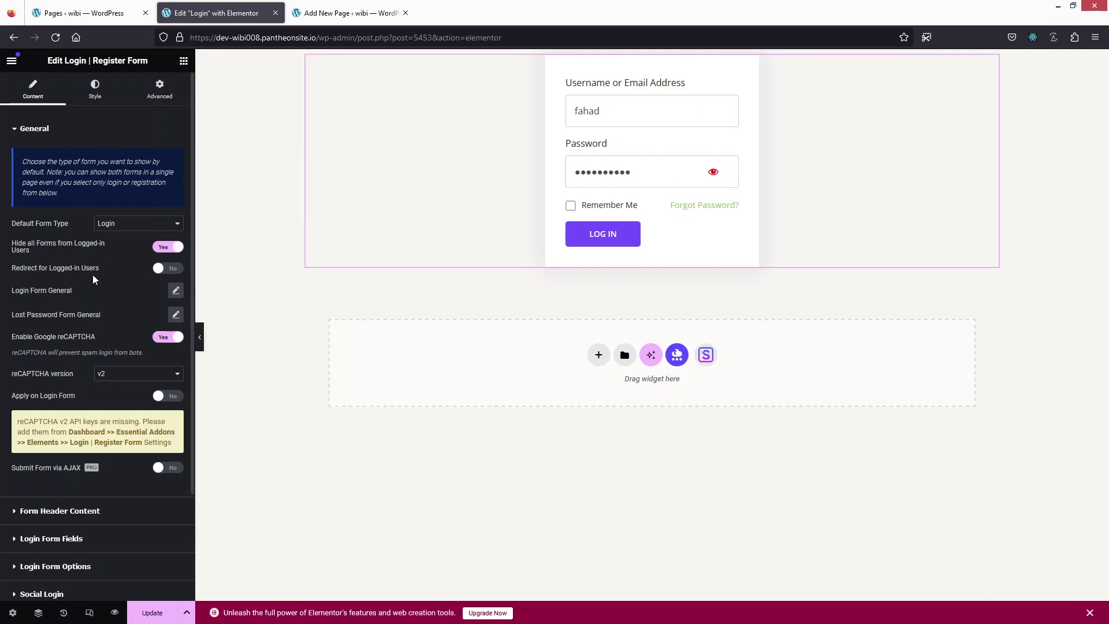
- Keep Login as the default form type and set Enable Google reCAPTCHA to No
click(119, 225)
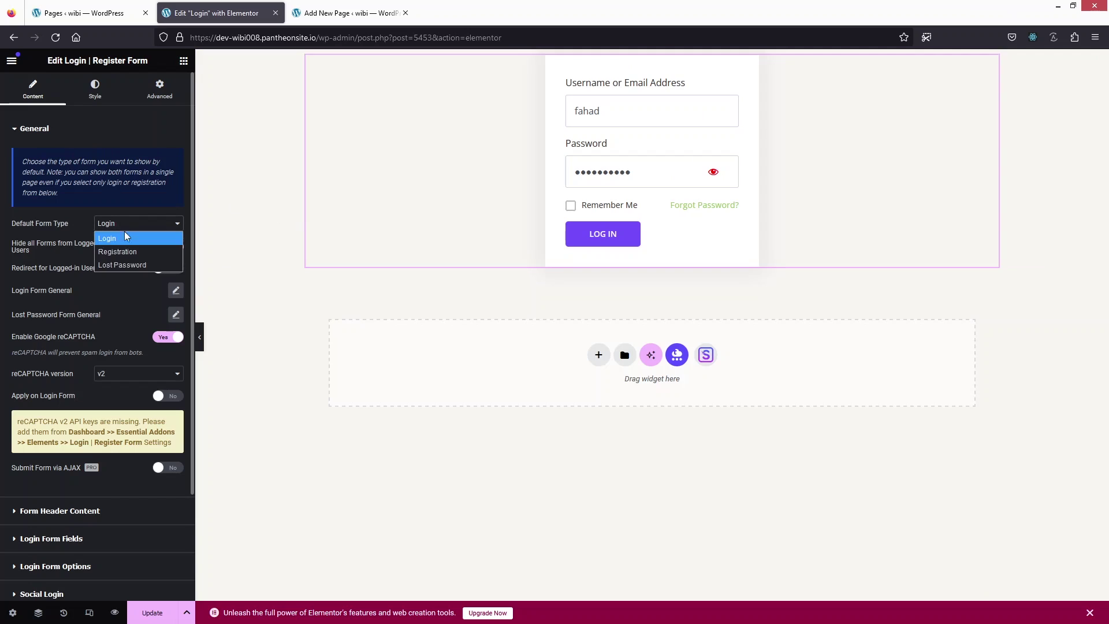
click(130, 280)
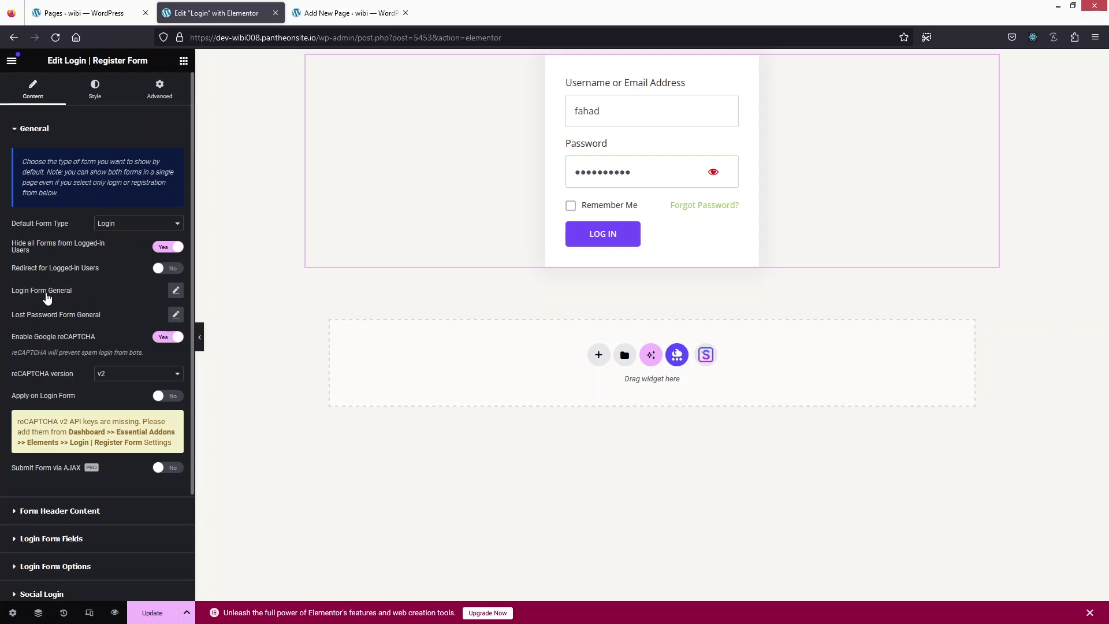
click(174, 293)
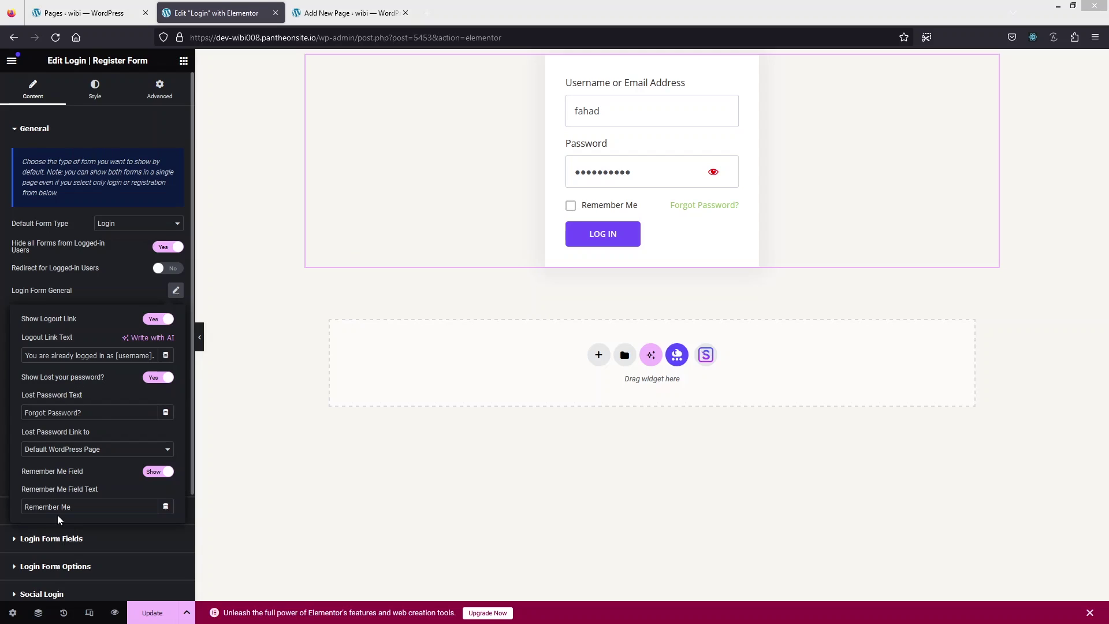
click(176, 290)
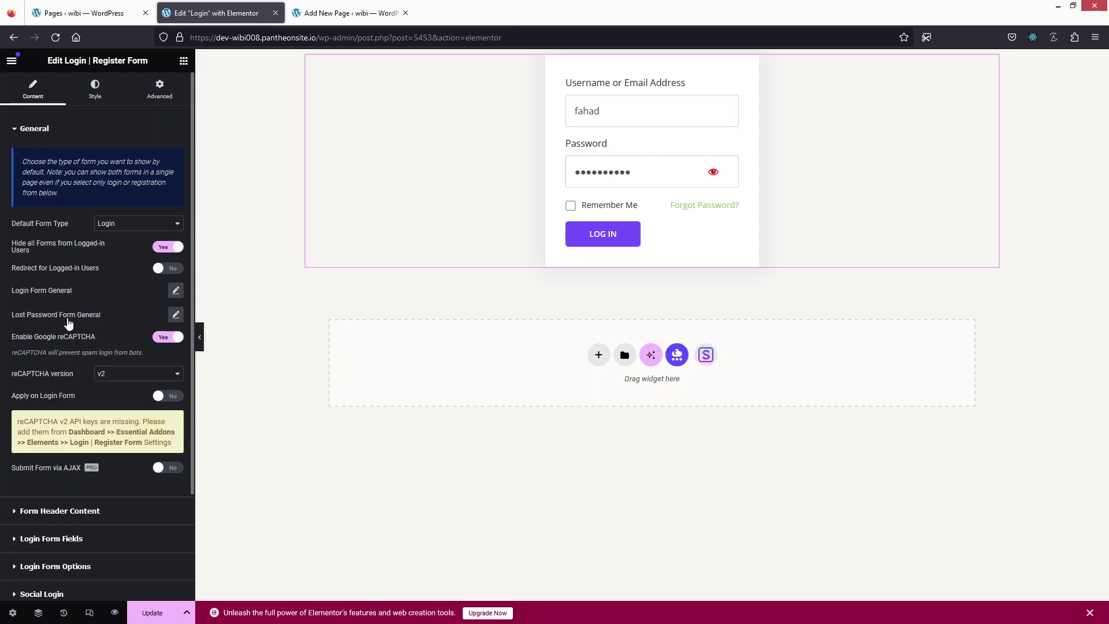
scroll(111, 376, down, 1)
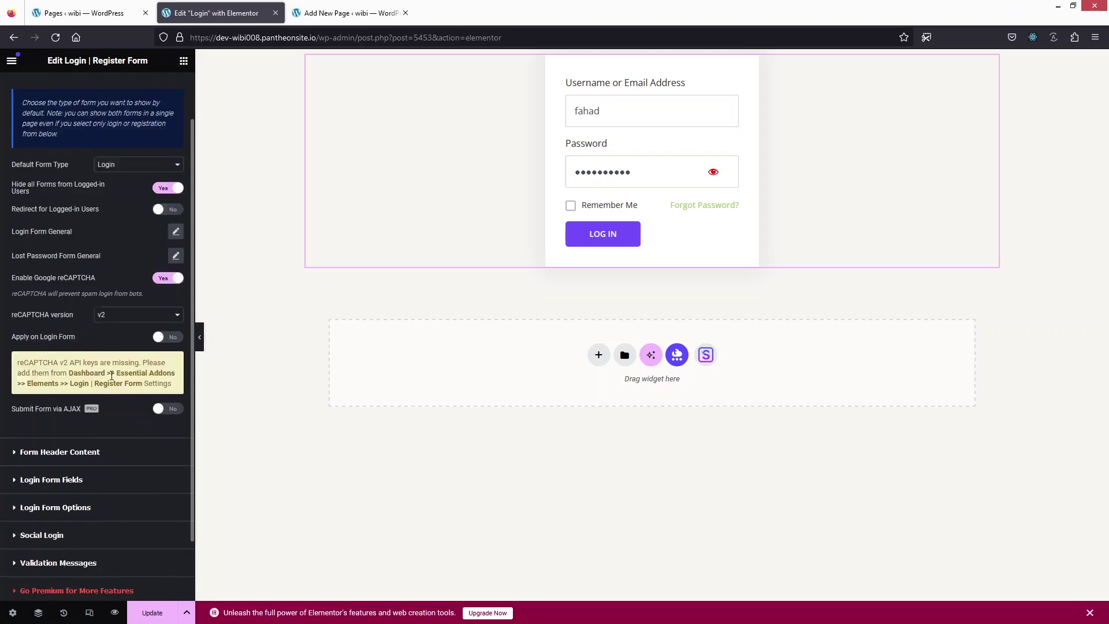
scroll(111, 376, down, 1)
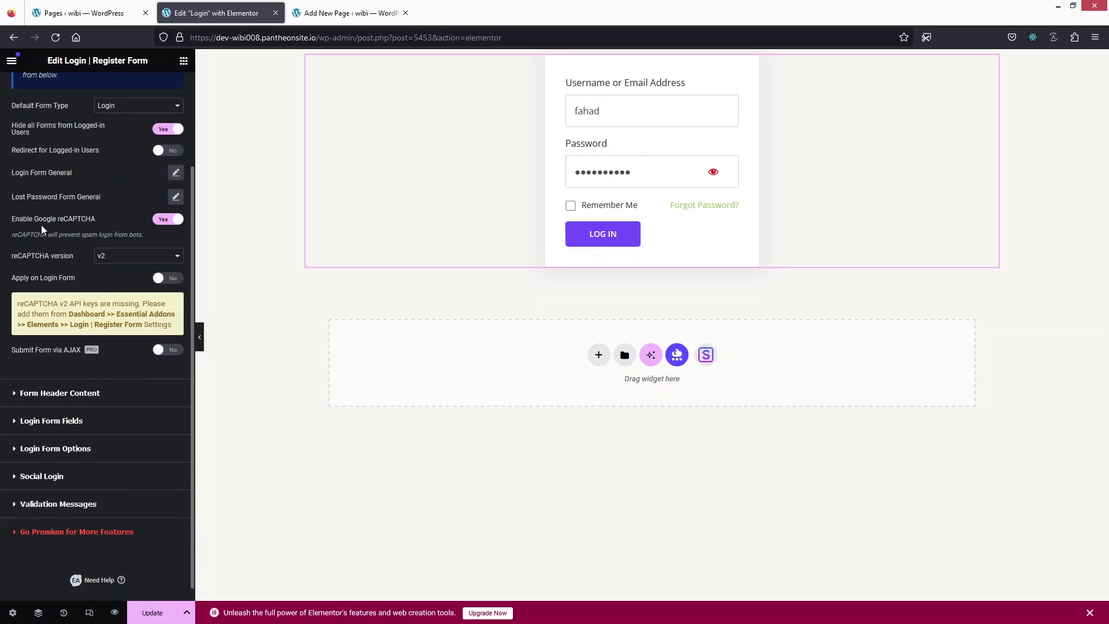
click(167, 219)
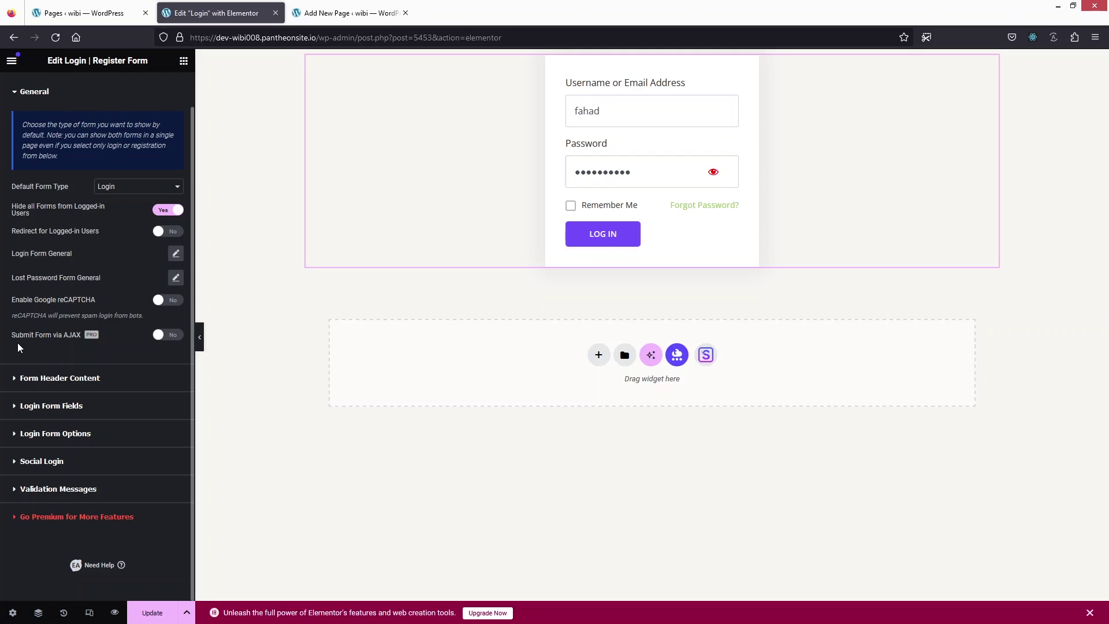
- Set organic-store-logo5 from the Media Library as the Form Header Logo
click(35, 379)
mouse_move(46, 198)
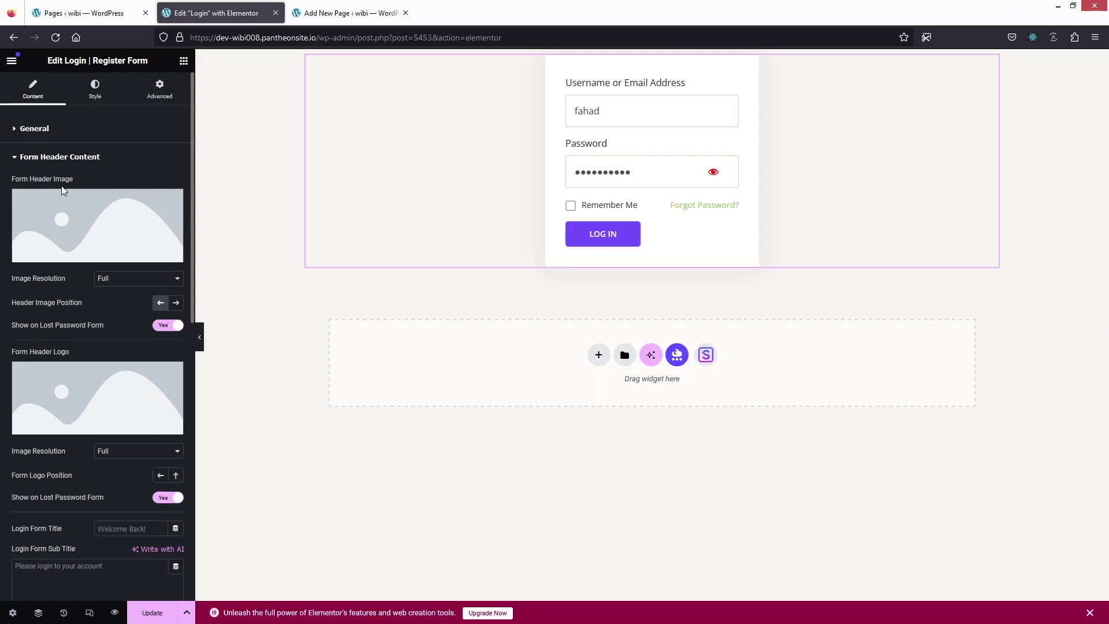
mouse_move(52, 381)
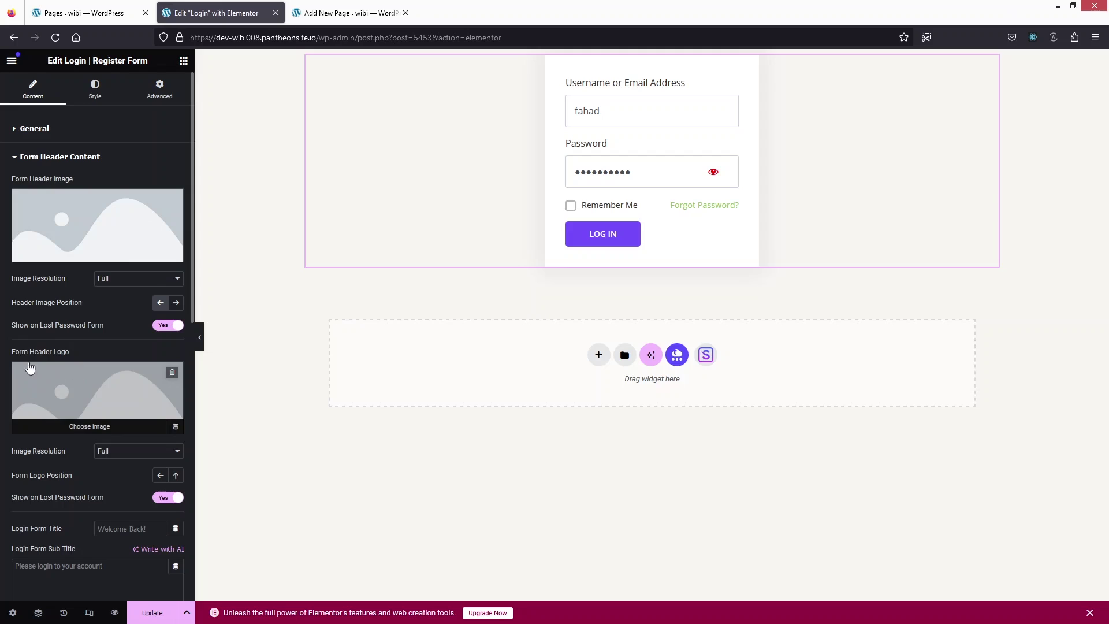
click(82, 390)
scroll(374, 386, down, 2)
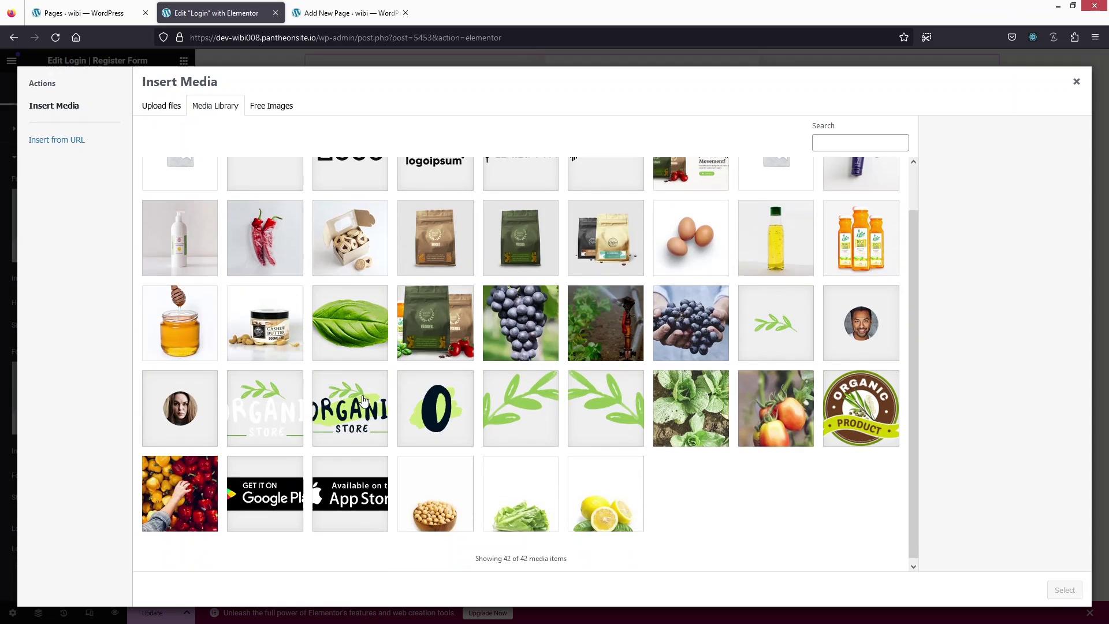
click(335, 411)
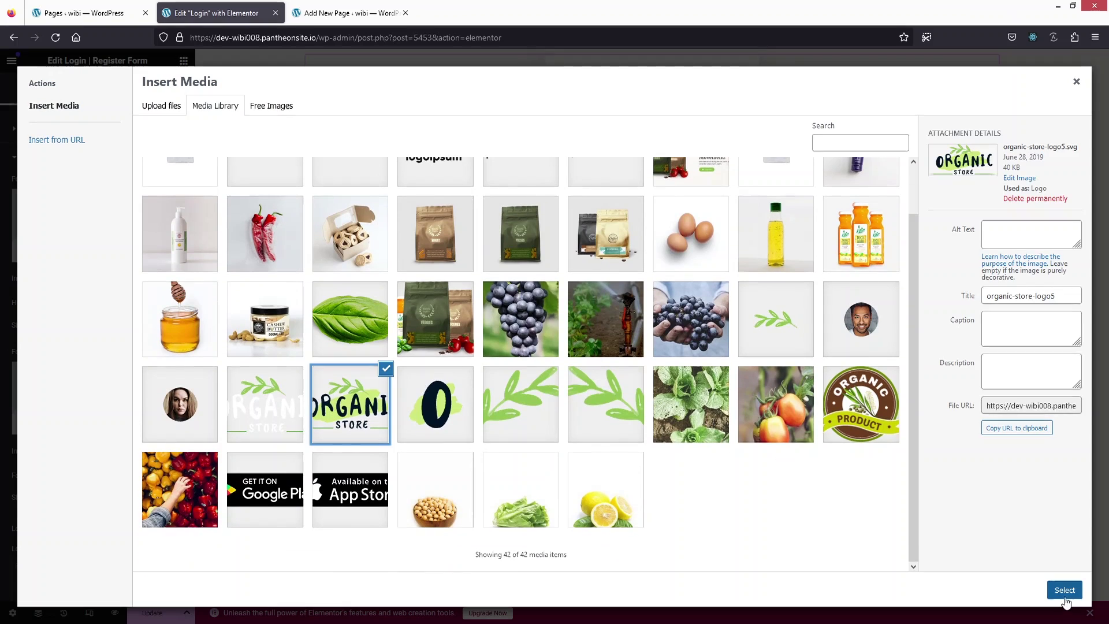
click(1064, 590)
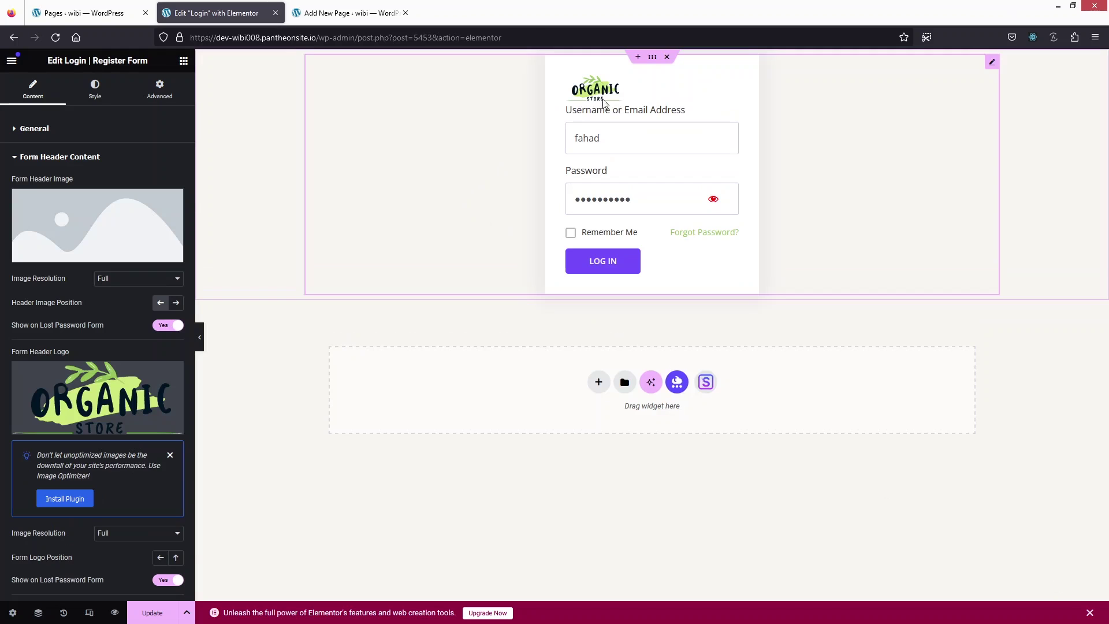
- Scroll past the form title options and expand the Login Form Fields section
scroll(43, 283, down, 2)
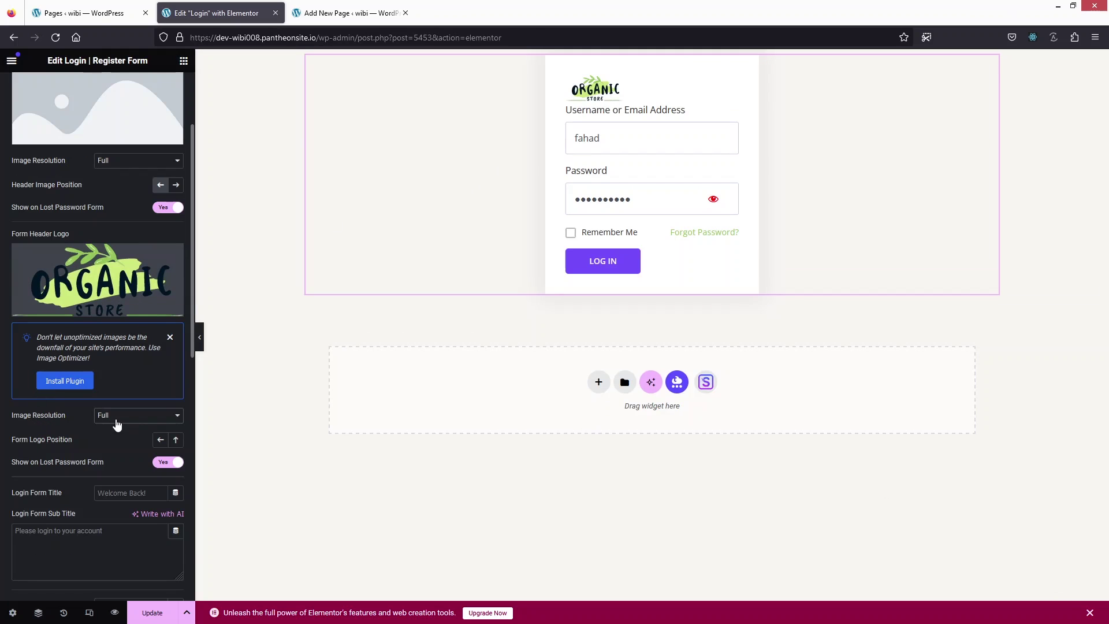
scroll(124, 428, down, 1)
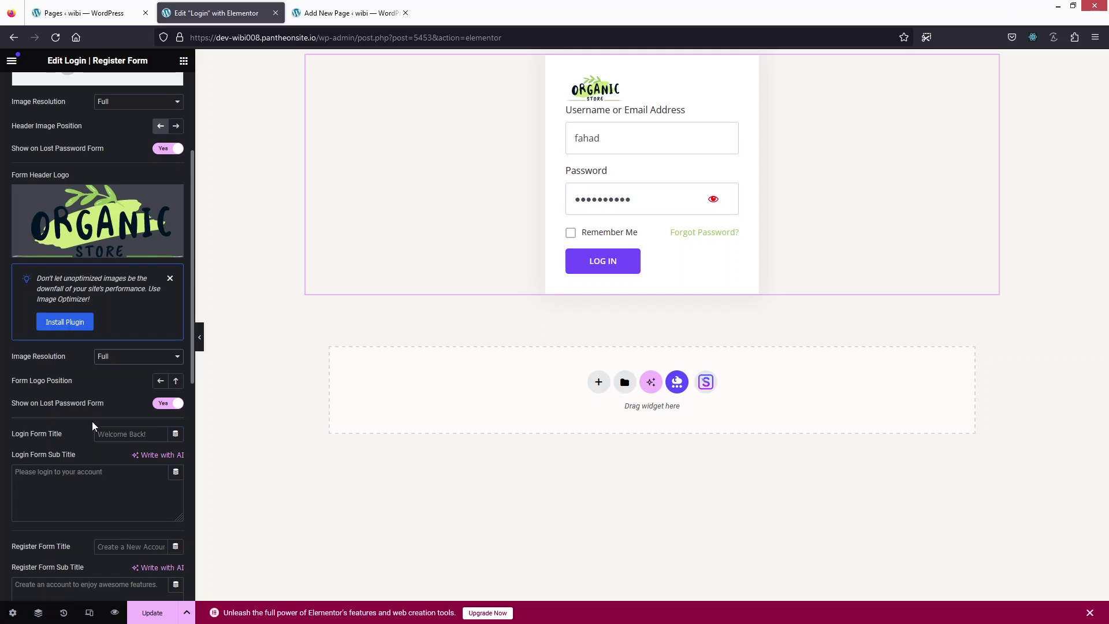
scroll(92, 422, down, 1)
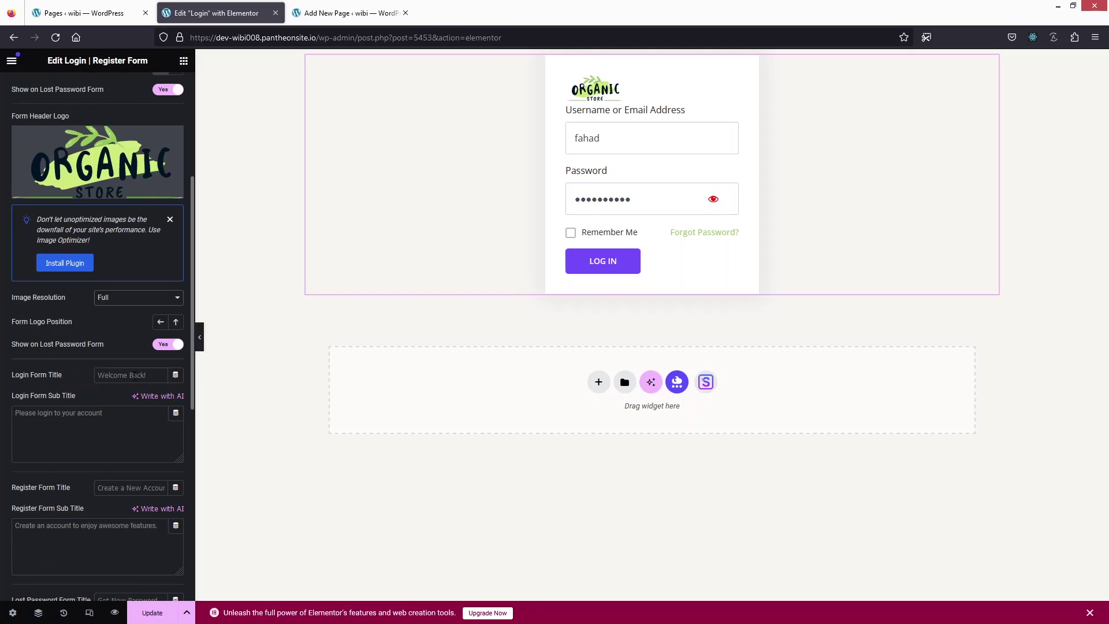
scroll(21, 439, down, 1)
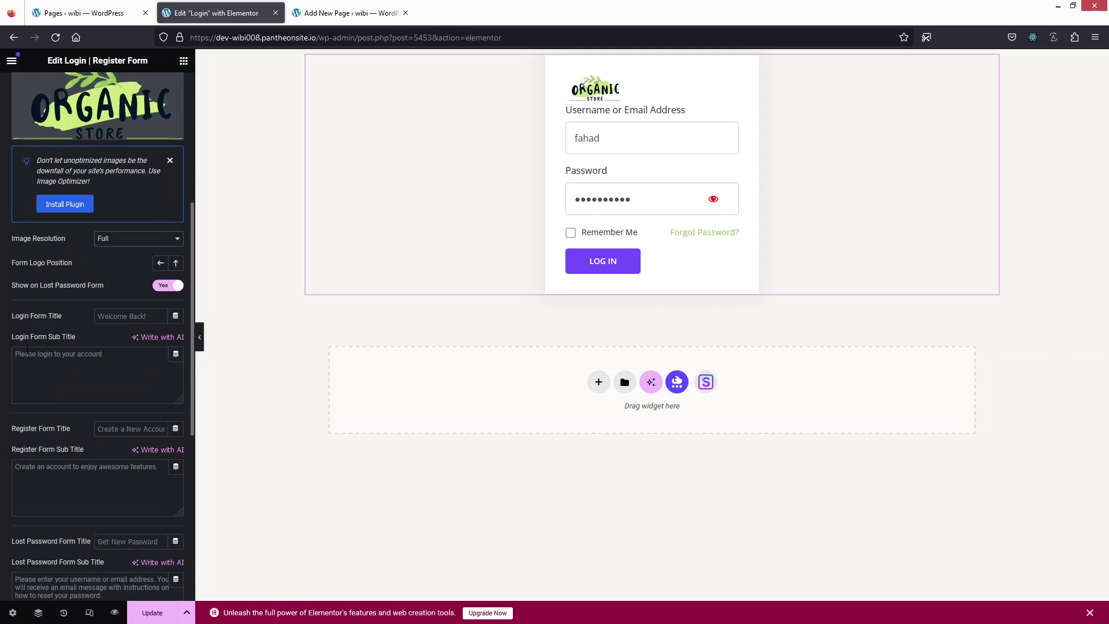
scroll(46, 346, down, 1)
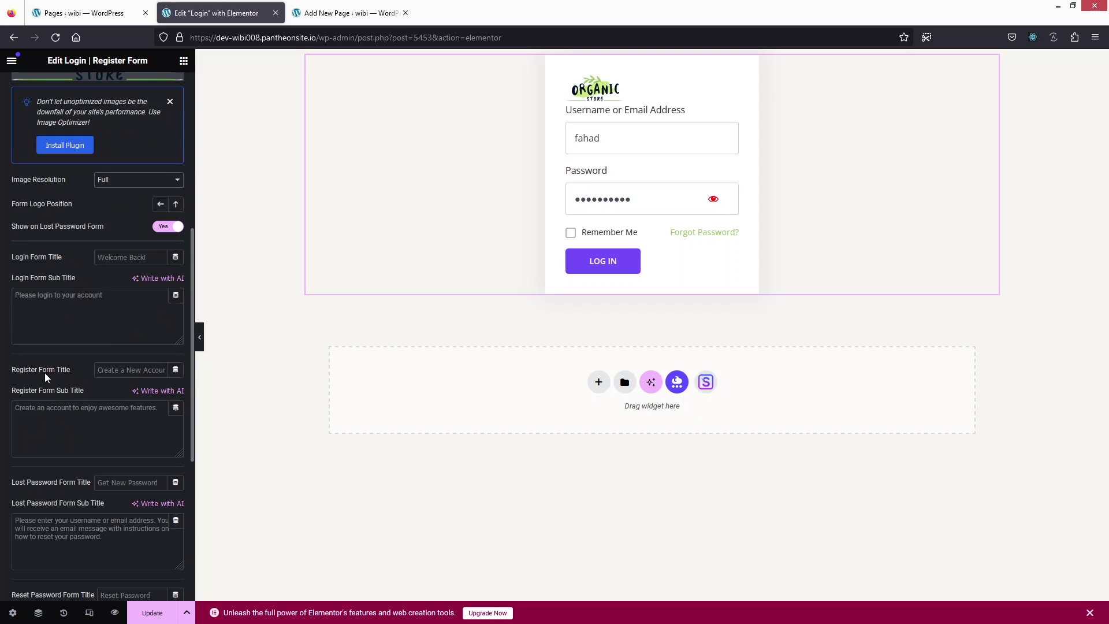
scroll(67, 394, down, 3)
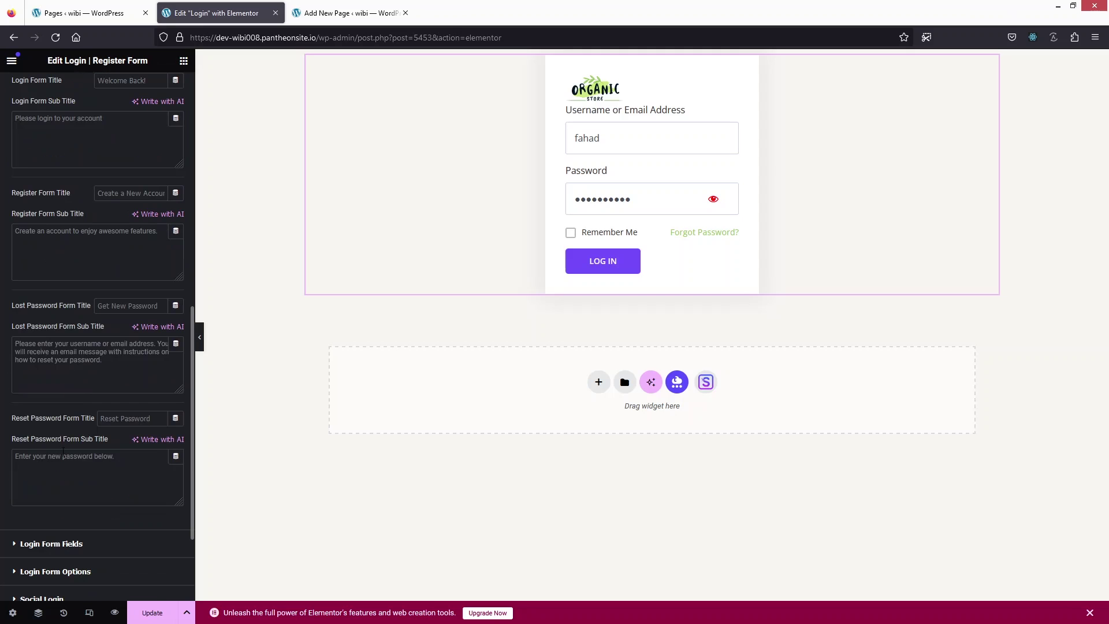
scroll(77, 471, down, 2)
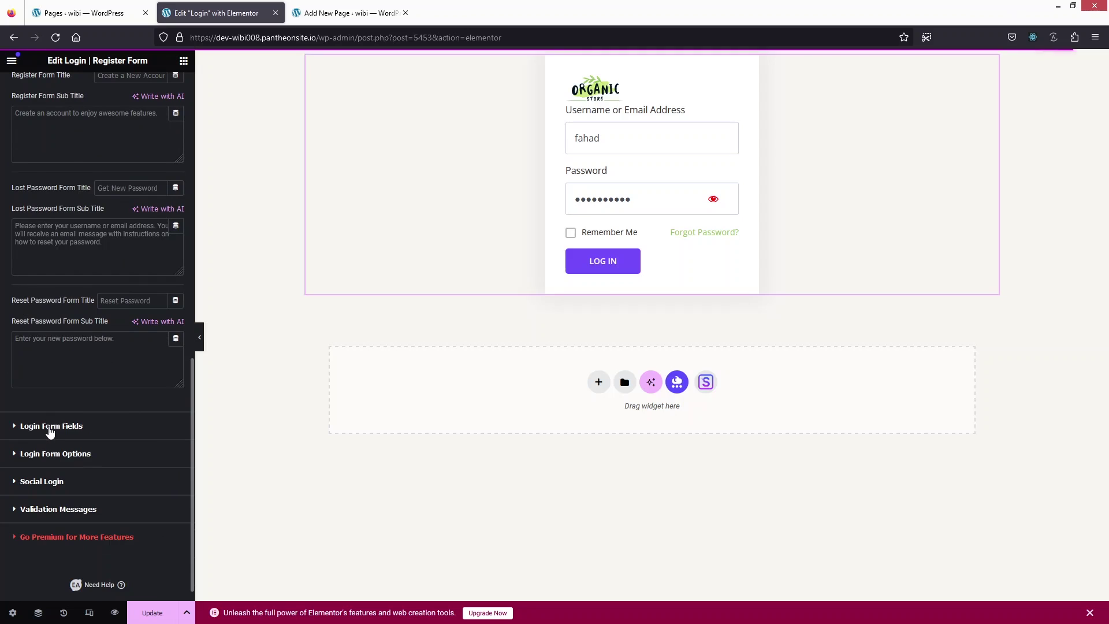
click(51, 427)
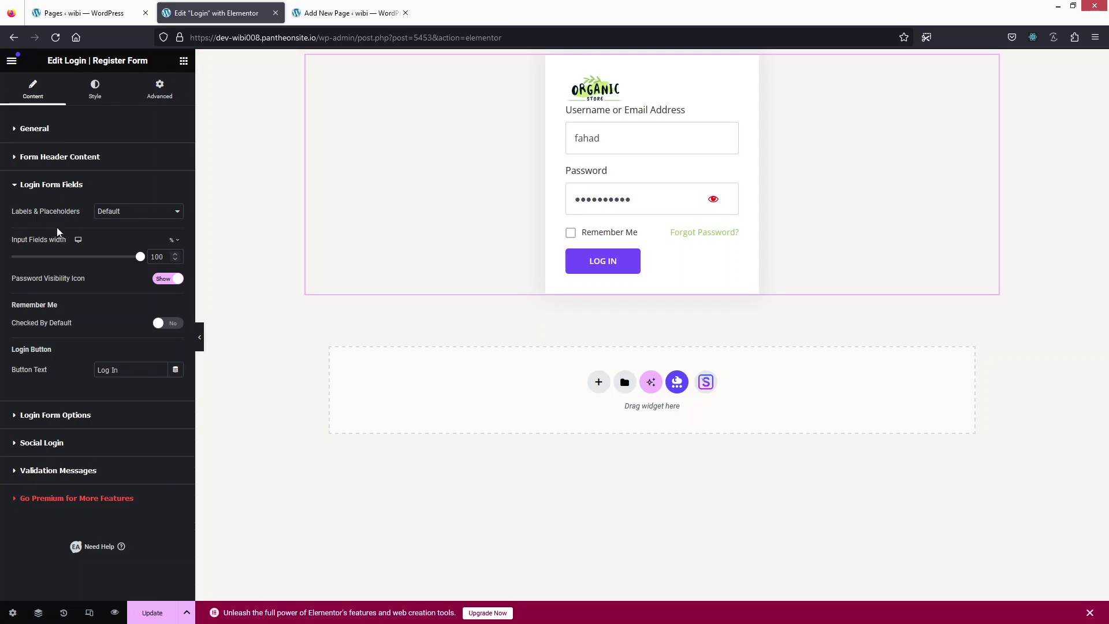
- Try Custom for Labels & Placeholders, then revert it to Default
click(129, 220)
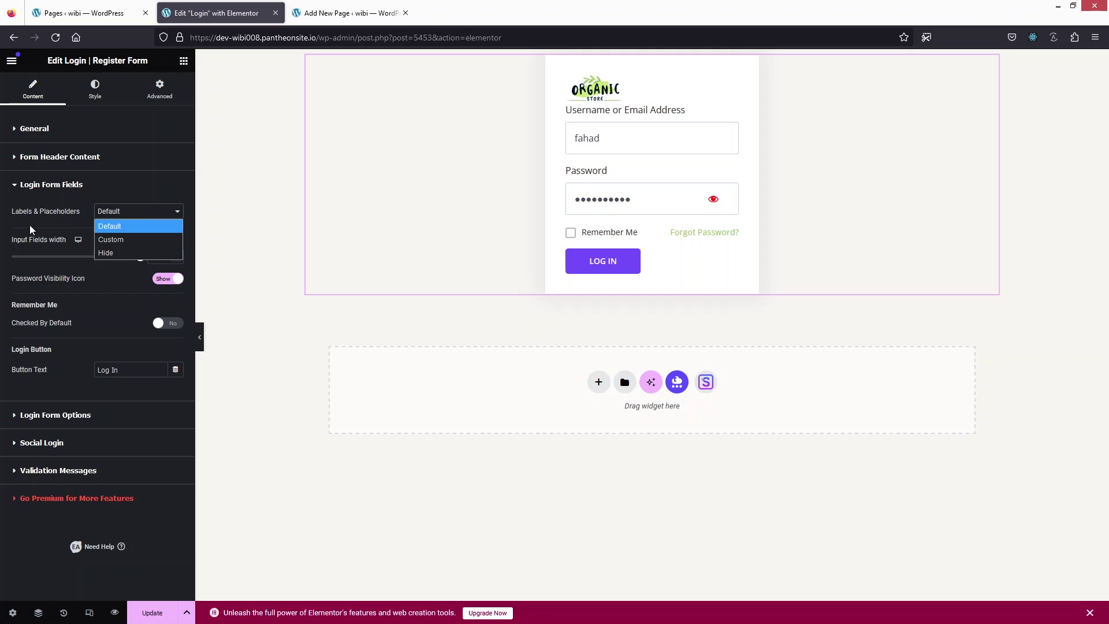
click(133, 240)
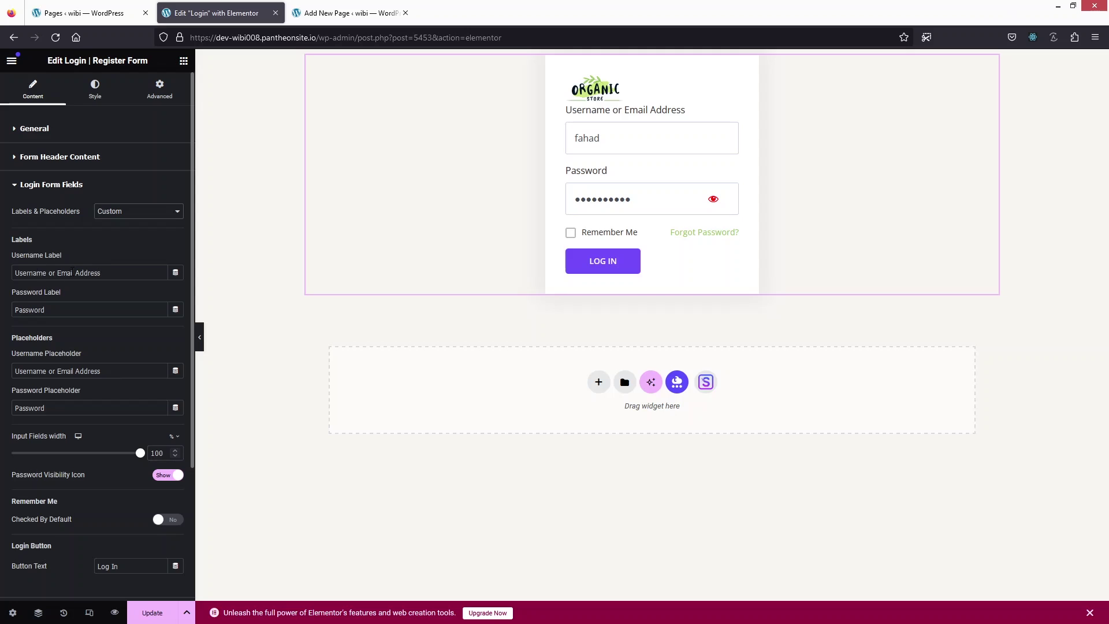
scroll(80, 356, down, 2)
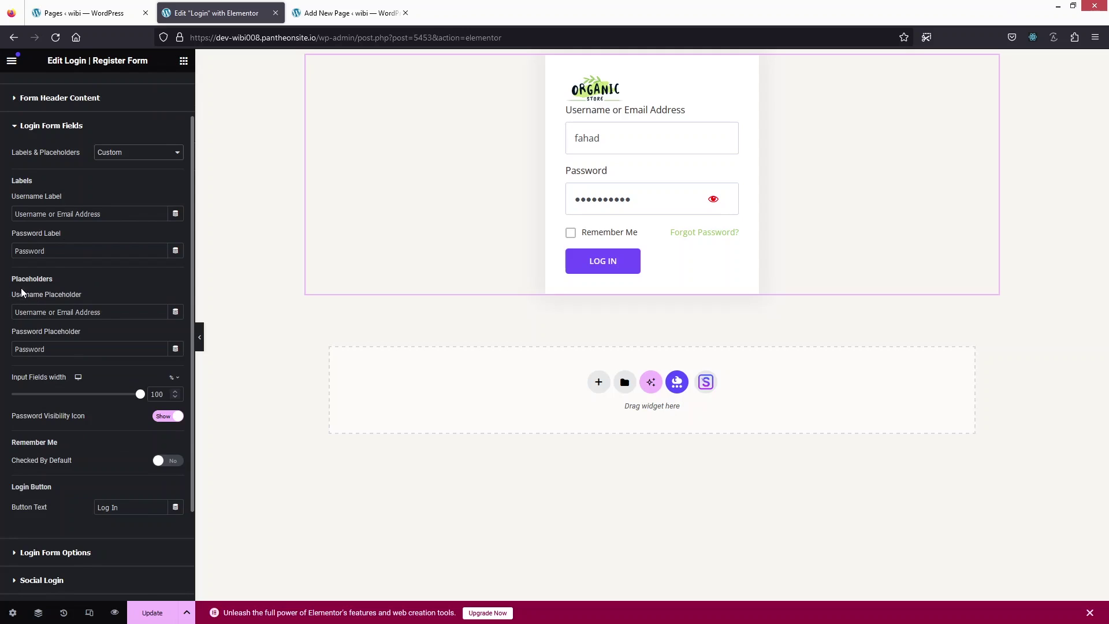
scroll(85, 400, up, 1)
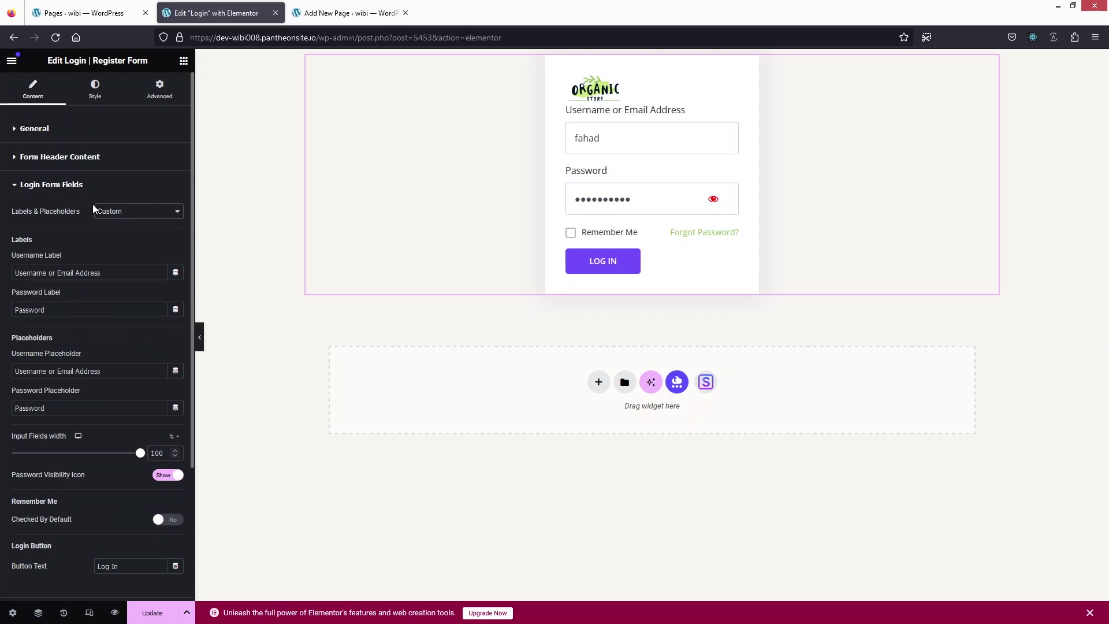
click(124, 212)
click(124, 226)
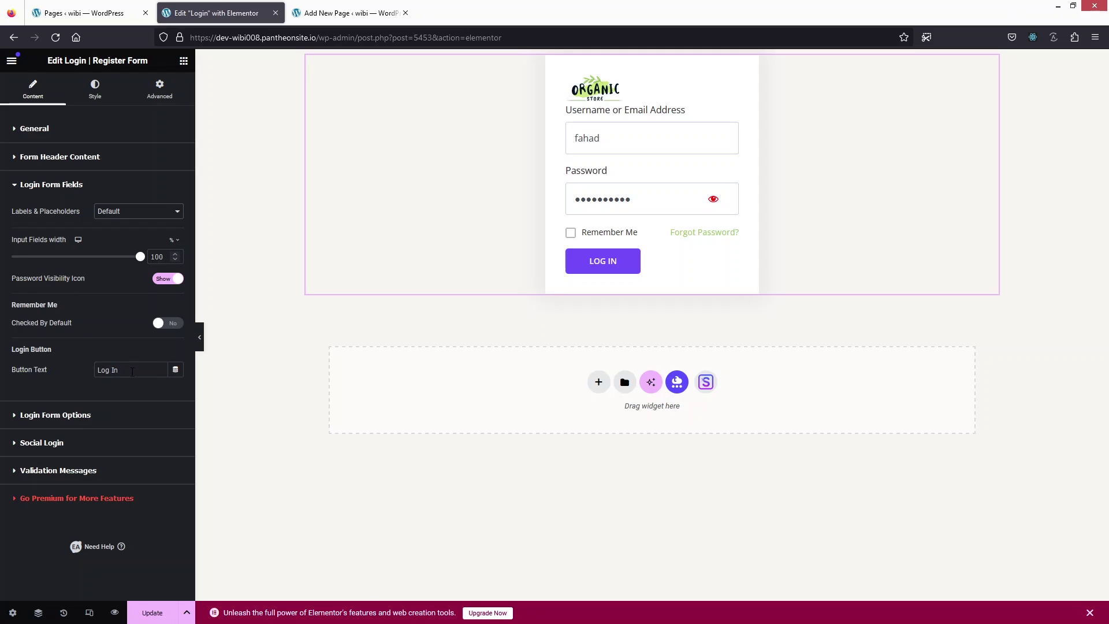
- Change the login Button Text from 'Log In' to 'Sign In'
drag(132, 372, 88, 372)
text(Sign)
click(71, 417)
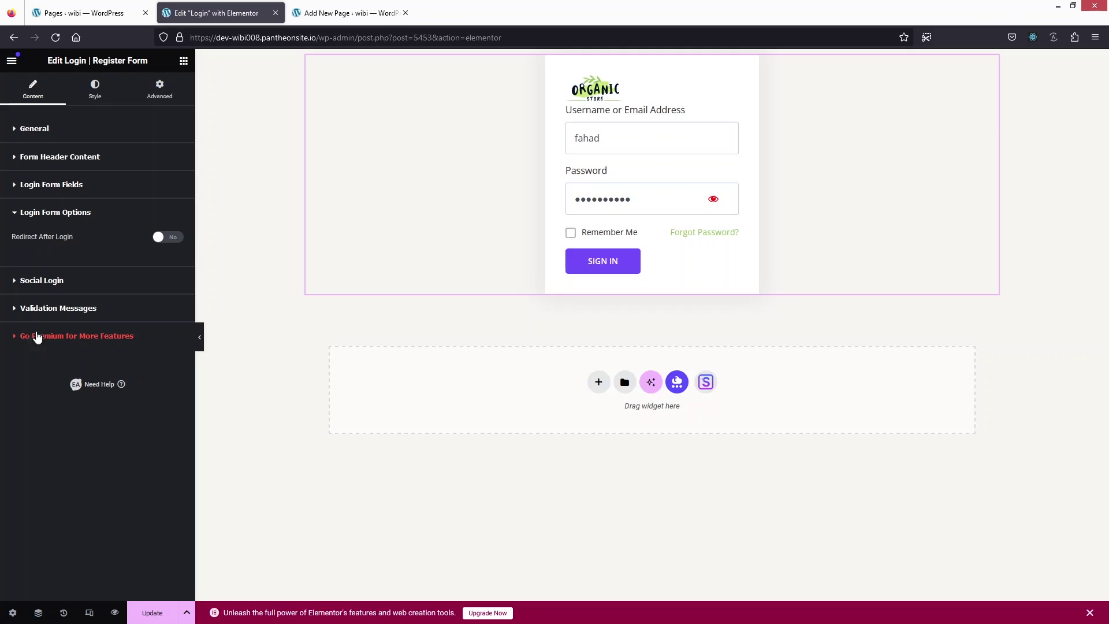
- Review the Social Login and Validation Messages settings, then move to the form's Style settings
click(39, 280)
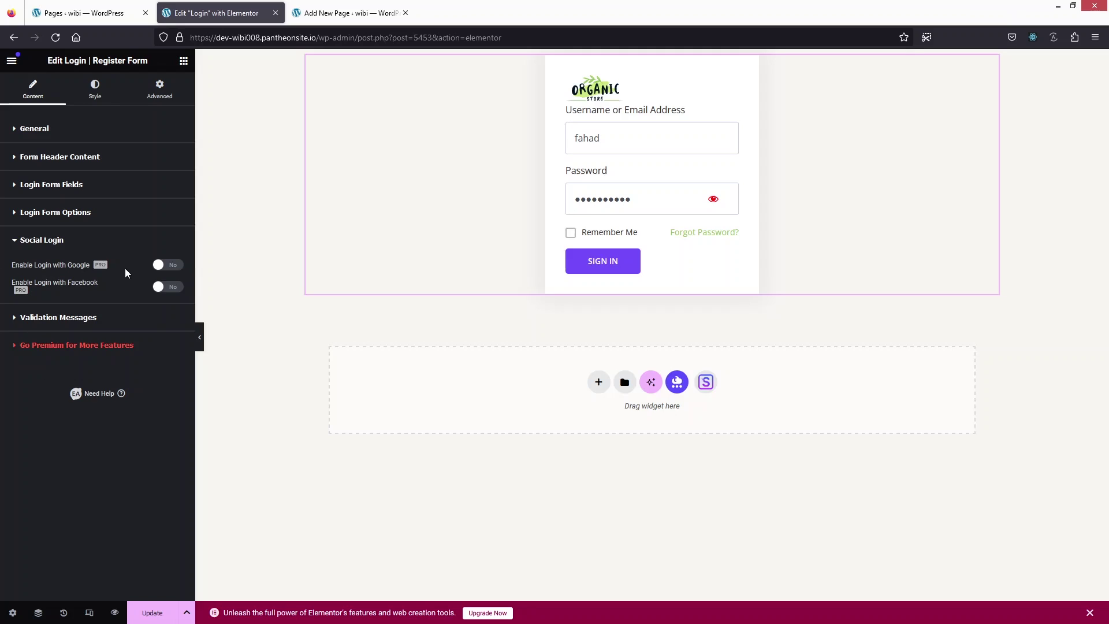
click(58, 317)
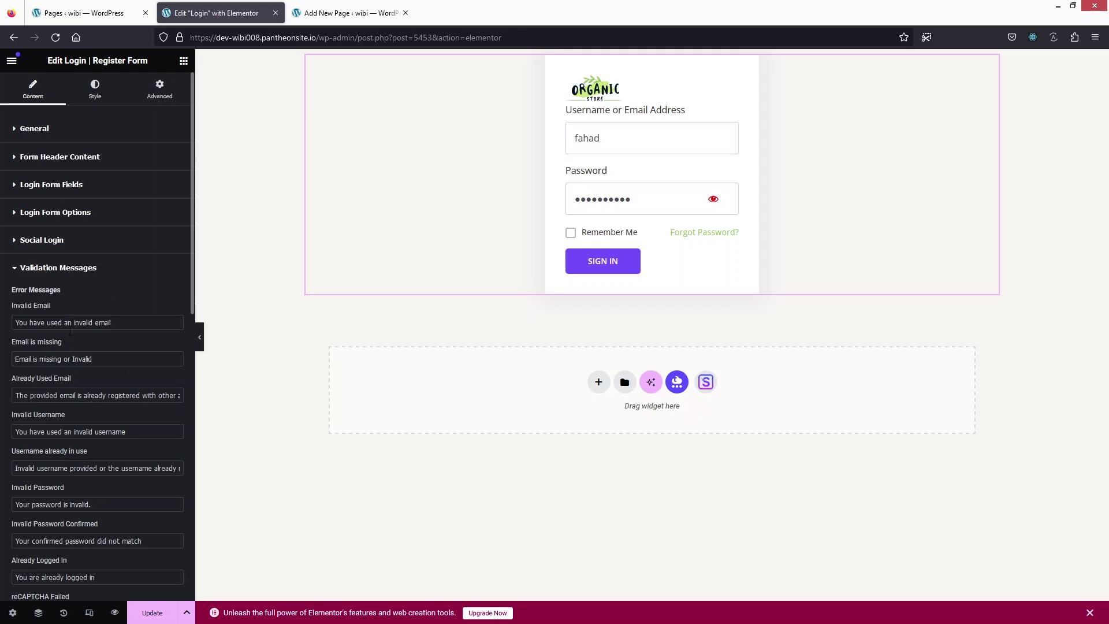
scroll(69, 347, down, 4)
scroll(64, 347, up, 4)
scroll(50, 344, down, 1)
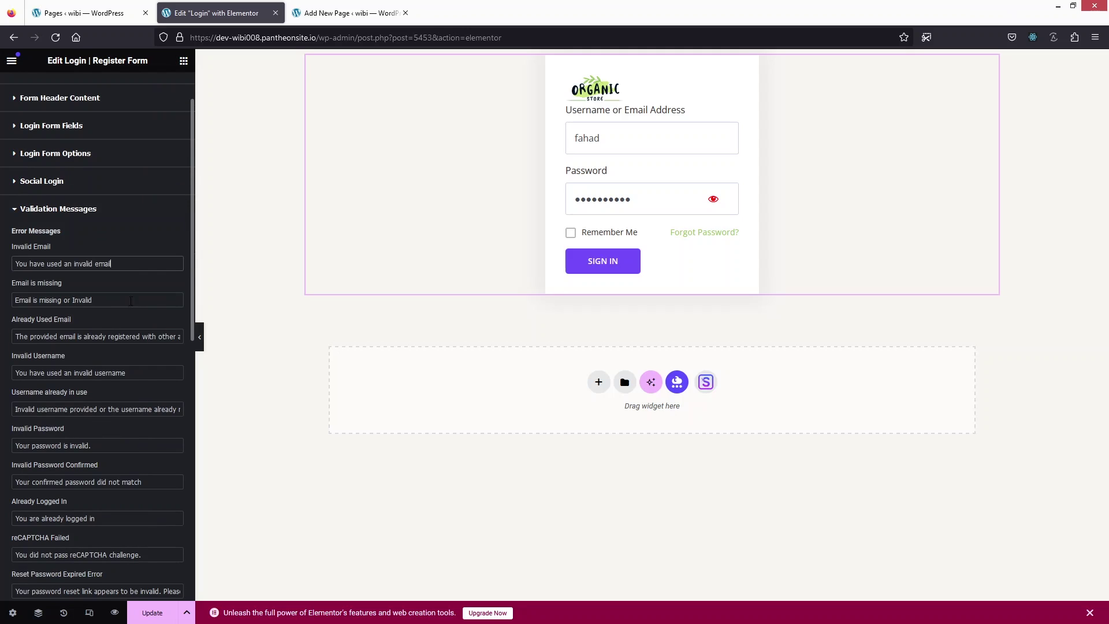
click(24, 213)
click(93, 100)
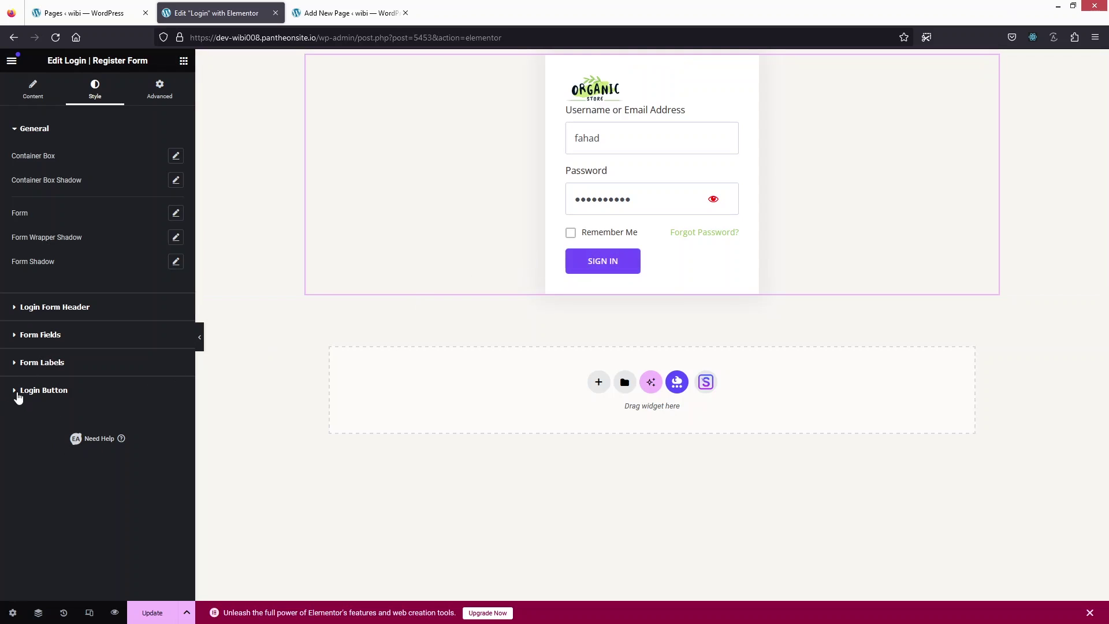
- Expand Login Button styling and set the button width to 300 px
click(89, 391)
scroll(89, 375, down, 3)
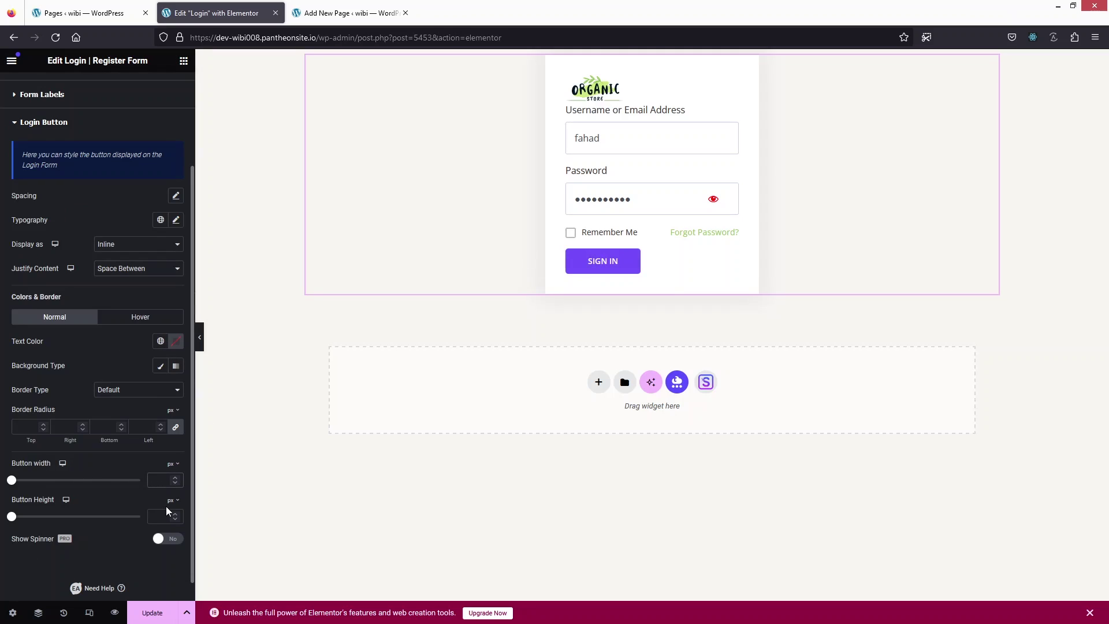
text(350)
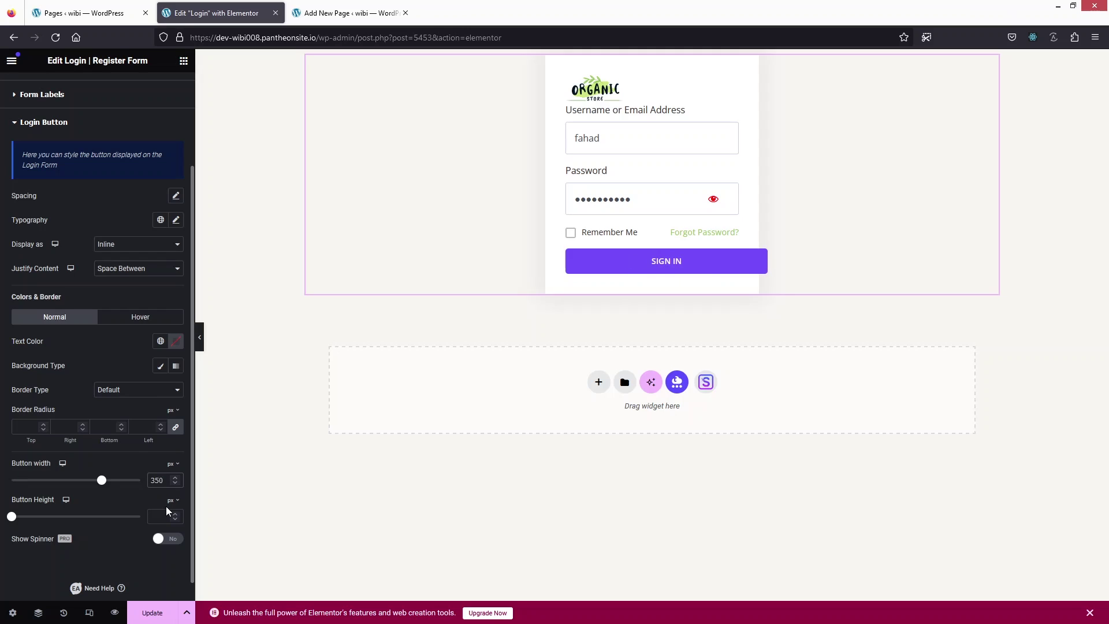
key(Left)
key(BackSpace)
text(4)
key(BackSpace)
text(0)
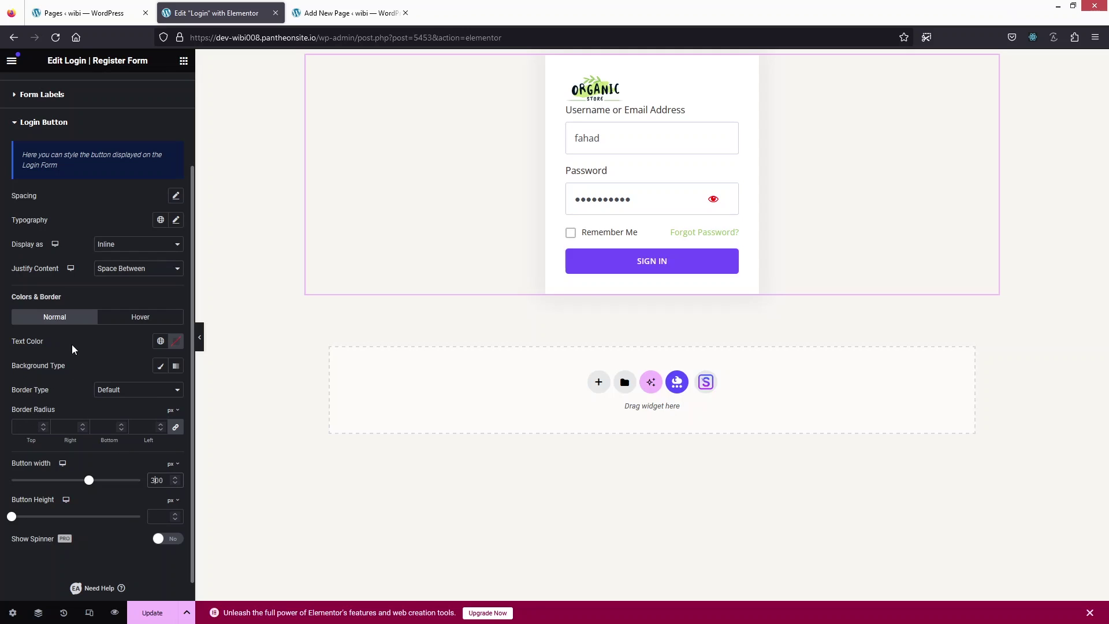
- Give the SIGN IN button a Classic green background that turns lighter green on hover
click(161, 367)
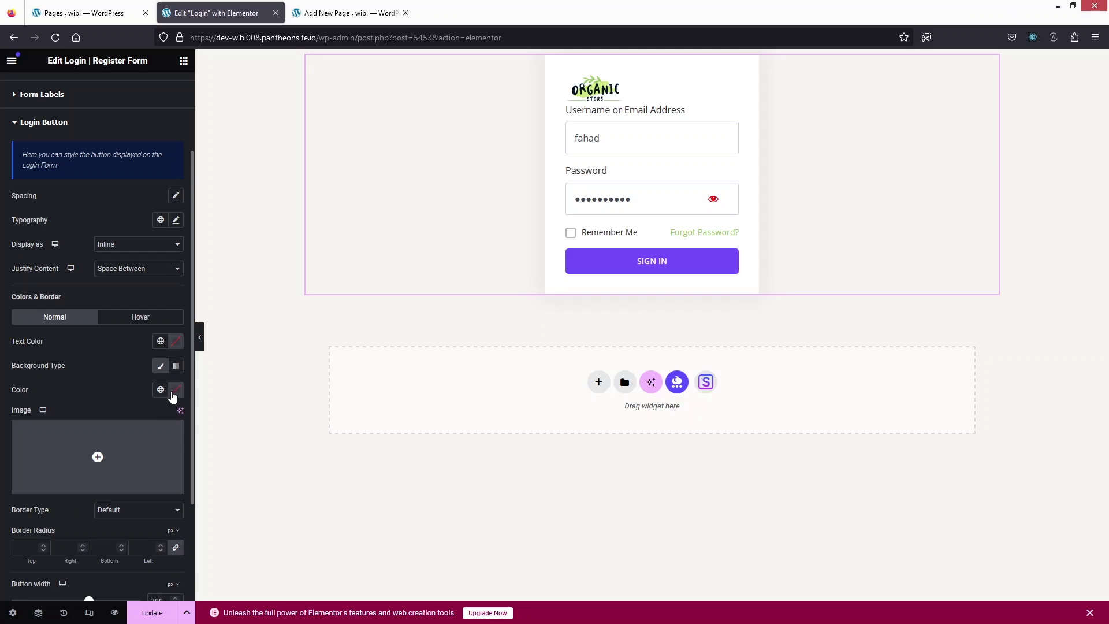
click(175, 390)
drag(110, 531, 179, 475)
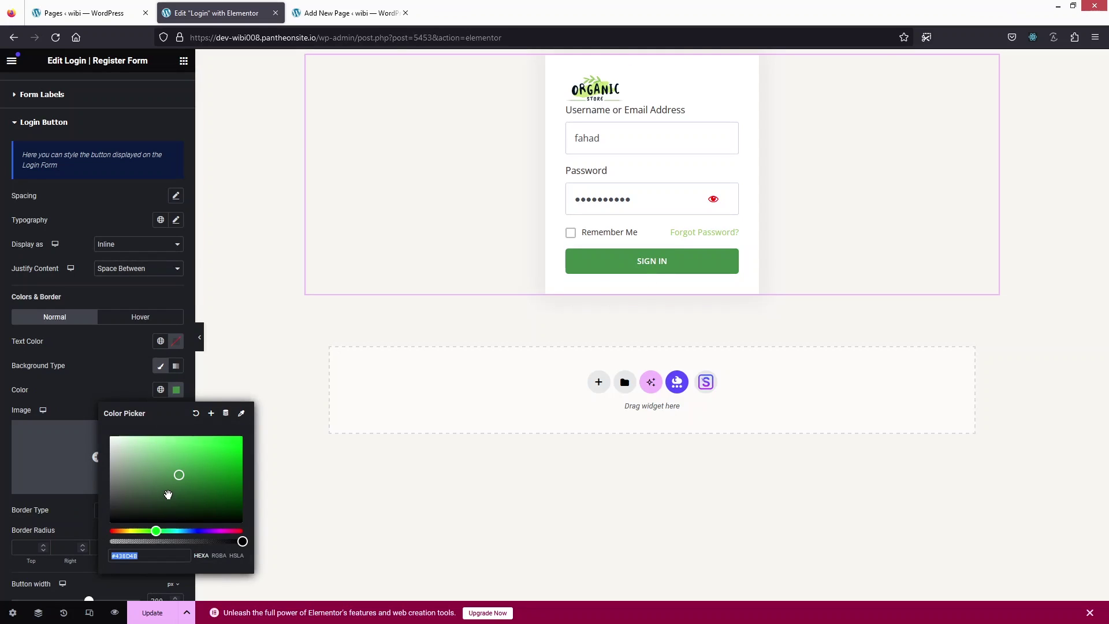
click(139, 318)
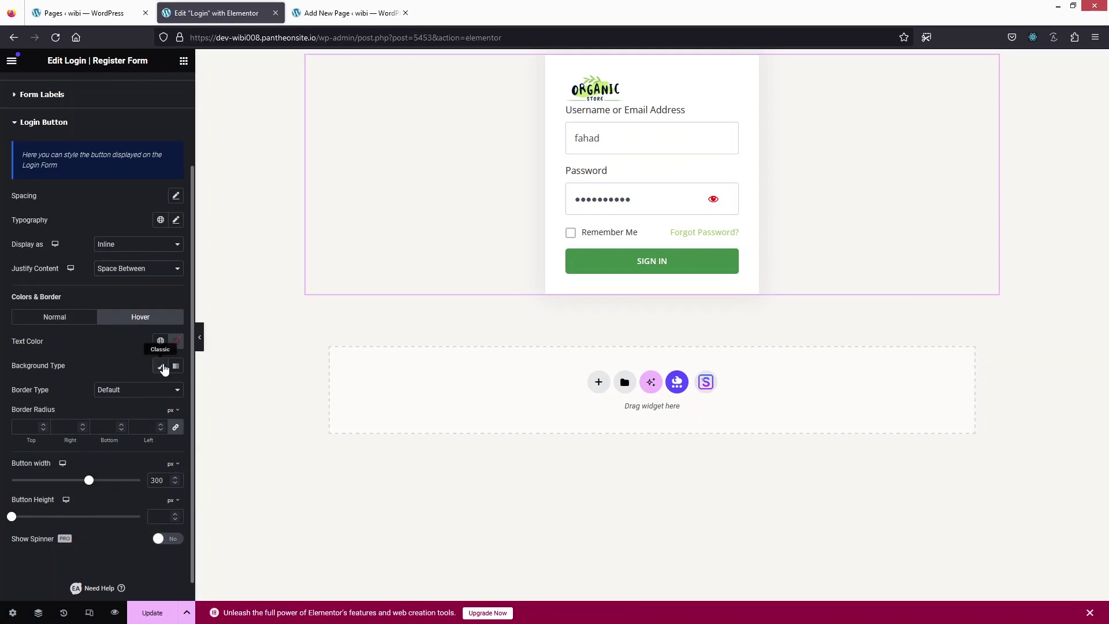
click(176, 391)
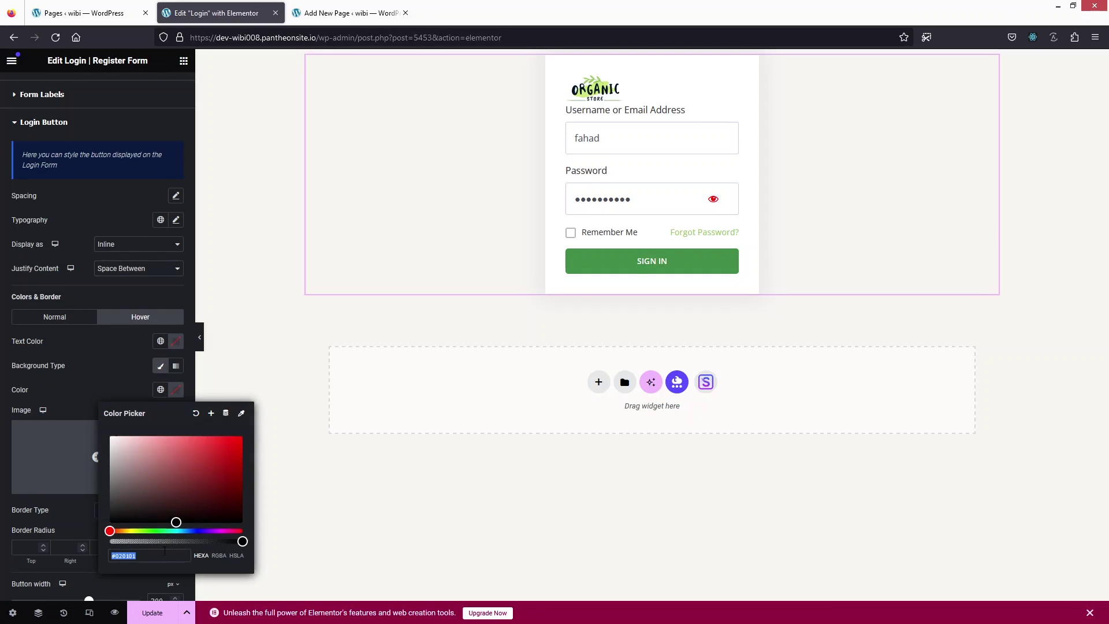
drag(163, 531, 154, 531)
drag(220, 465, 205, 462)
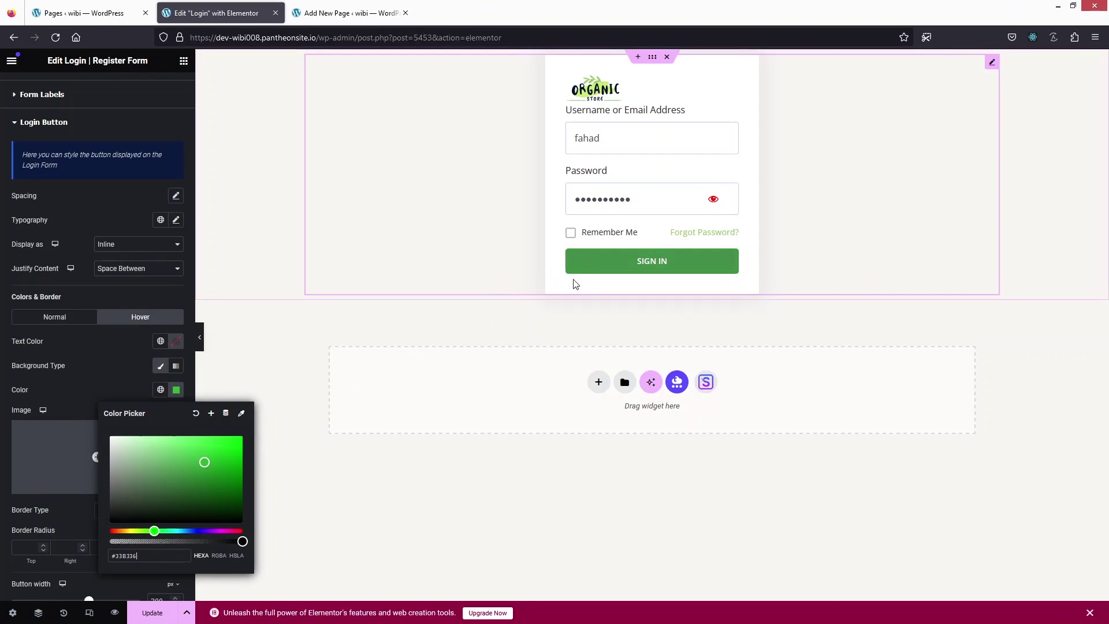
click(20, 428)
scroll(99, 384, up, 1)
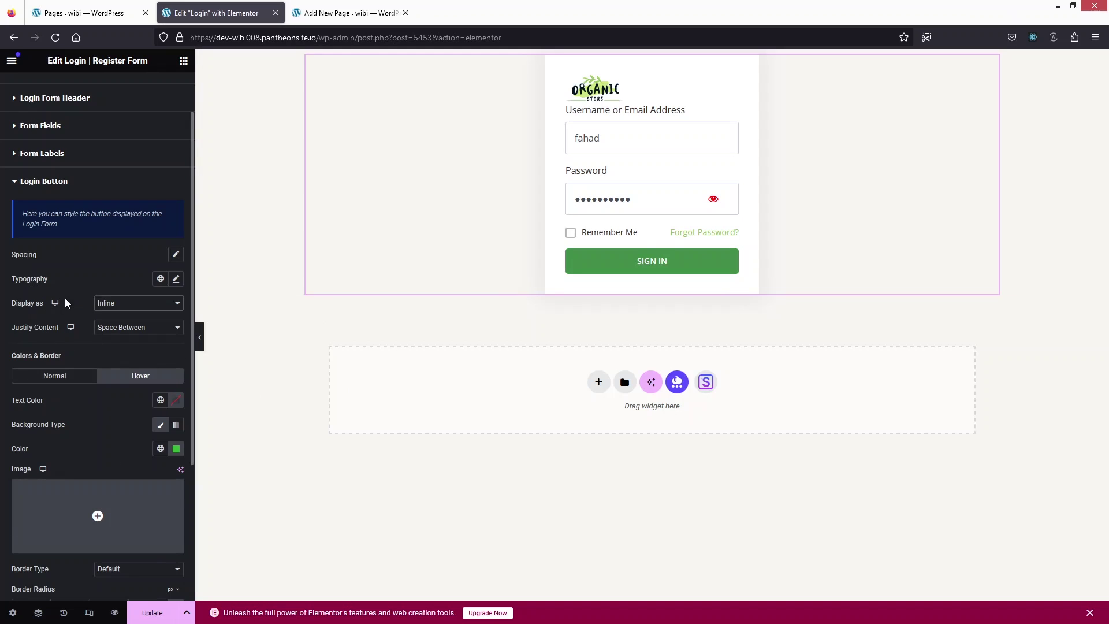
scroll(65, 298, up, 1)
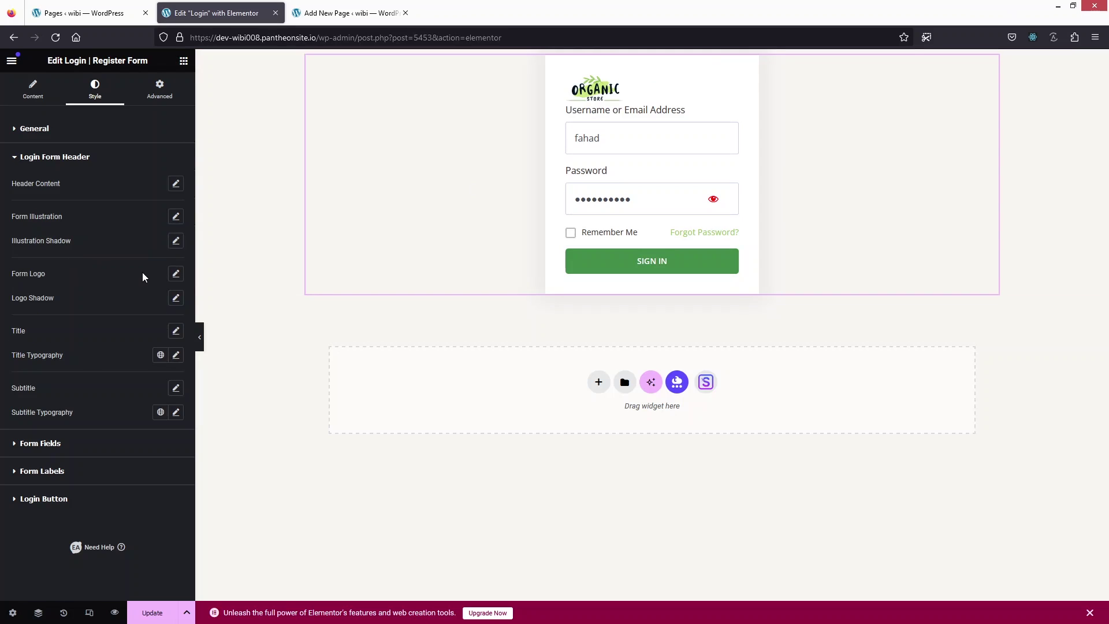
- Set the Form Logo width to 100% and its linked padding to 10 px
click(175, 273)
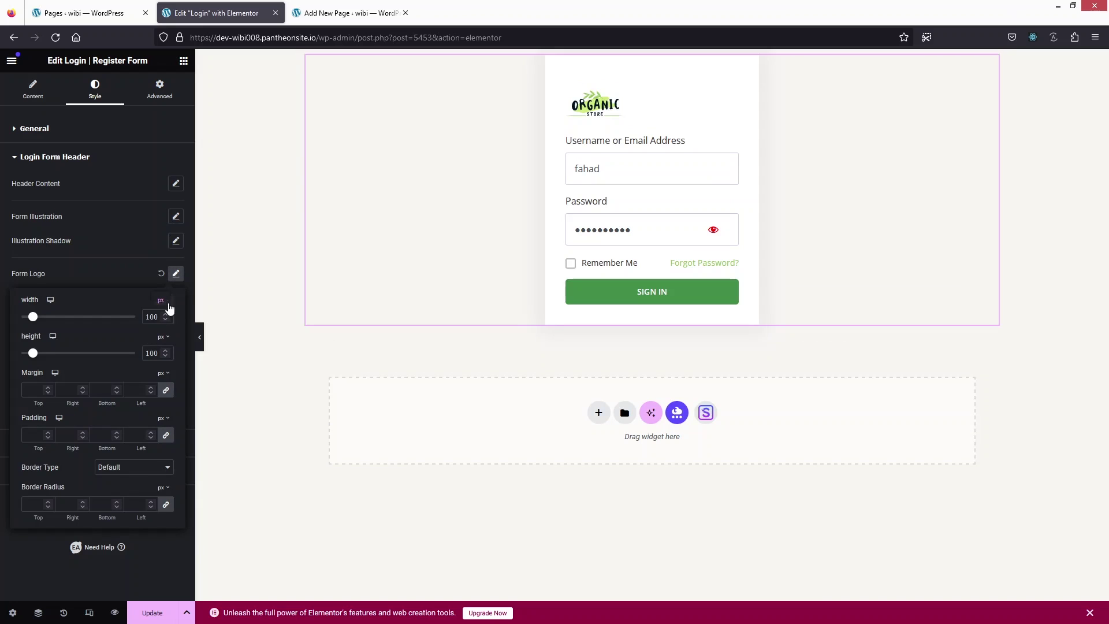
click(162, 301)
click(164, 332)
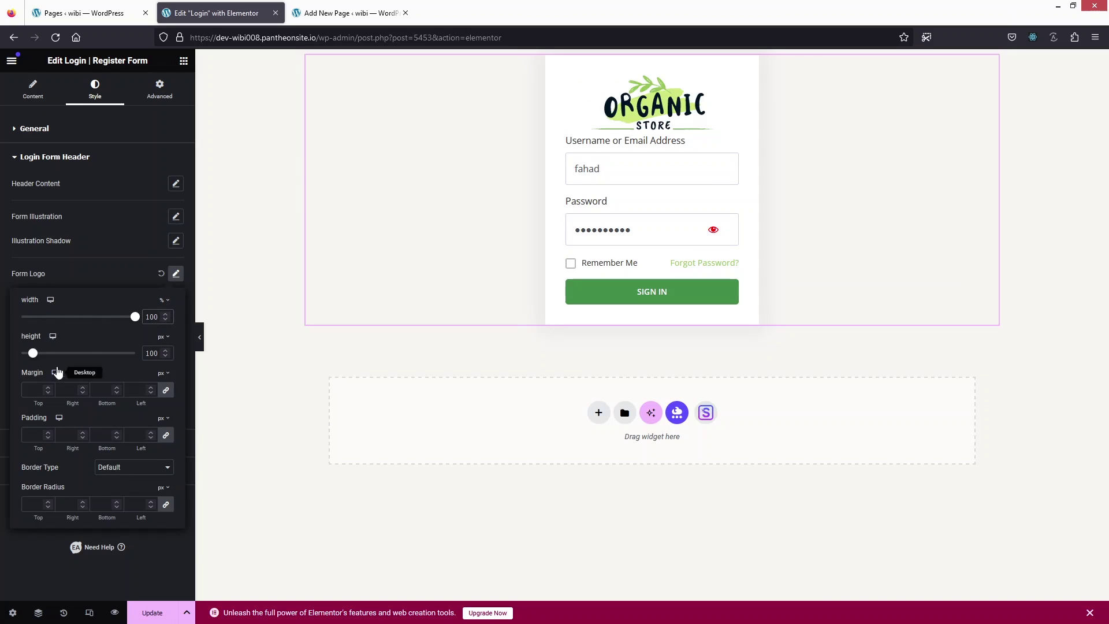
click(31, 435)
text(10)
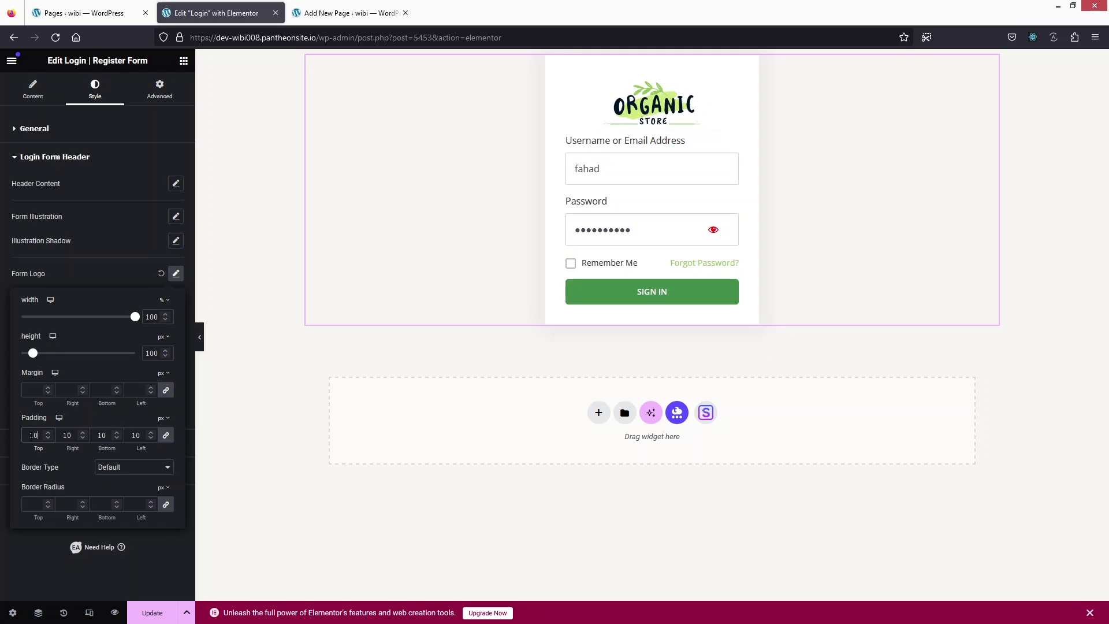
click(176, 273)
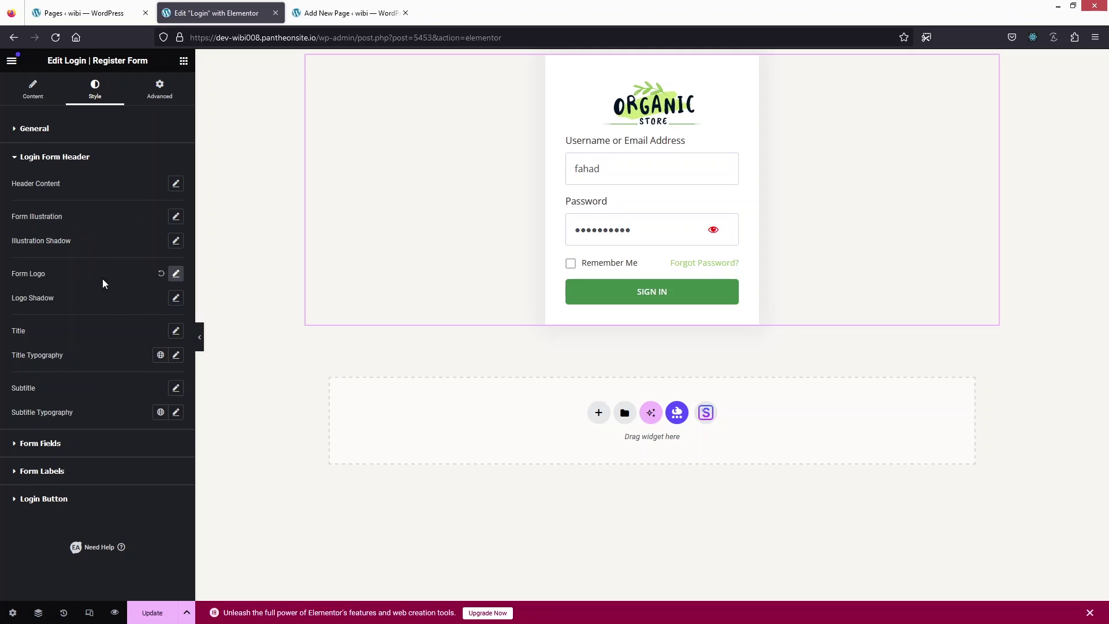
click(14, 157)
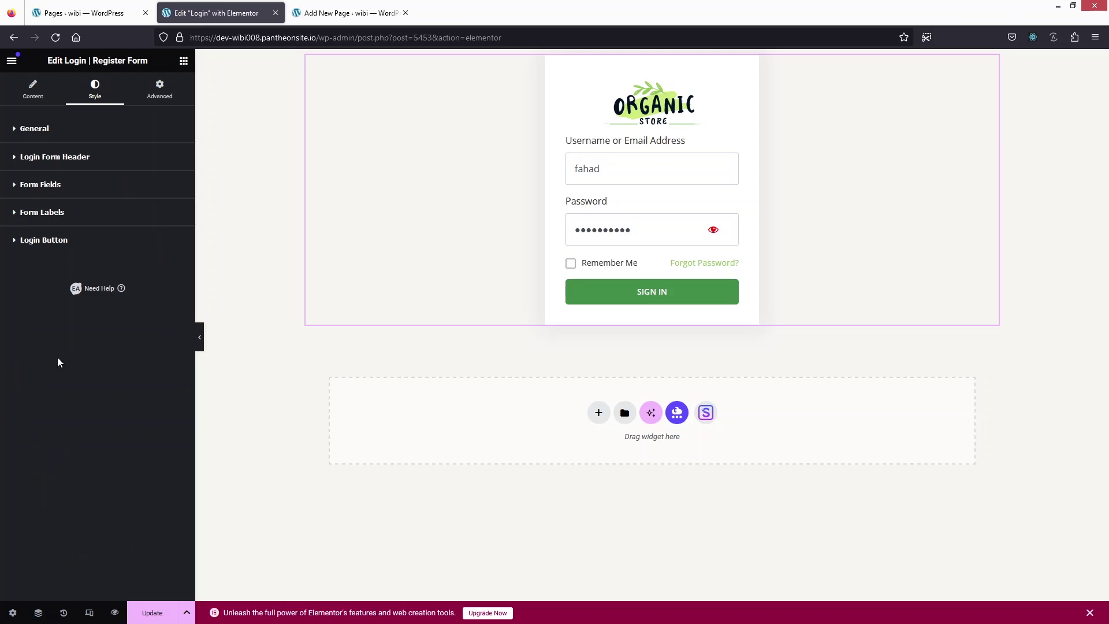
- Set the login container to Full Width, 100 vh min height, content centred, and save with Update
click(16, 186)
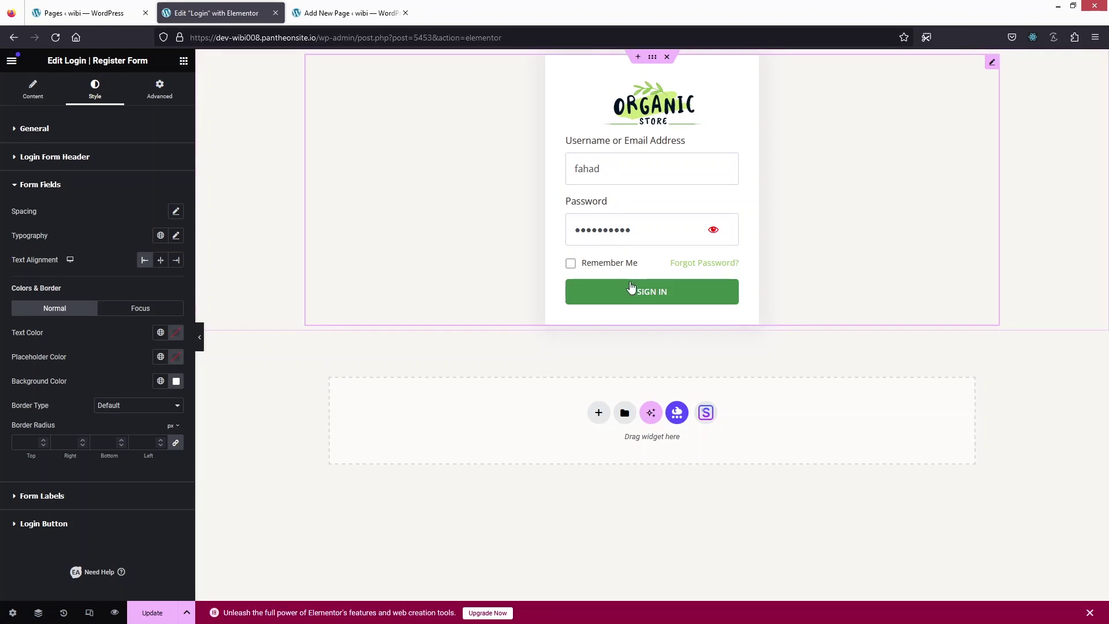
click(655, 60)
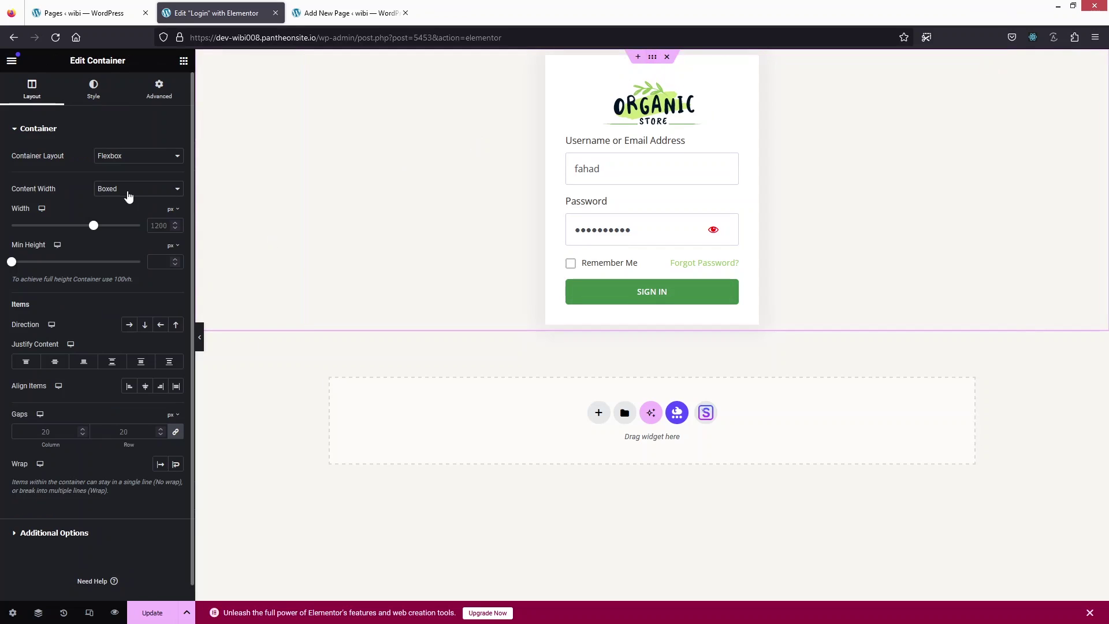
click(173, 190)
click(128, 216)
click(174, 246)
text(100)
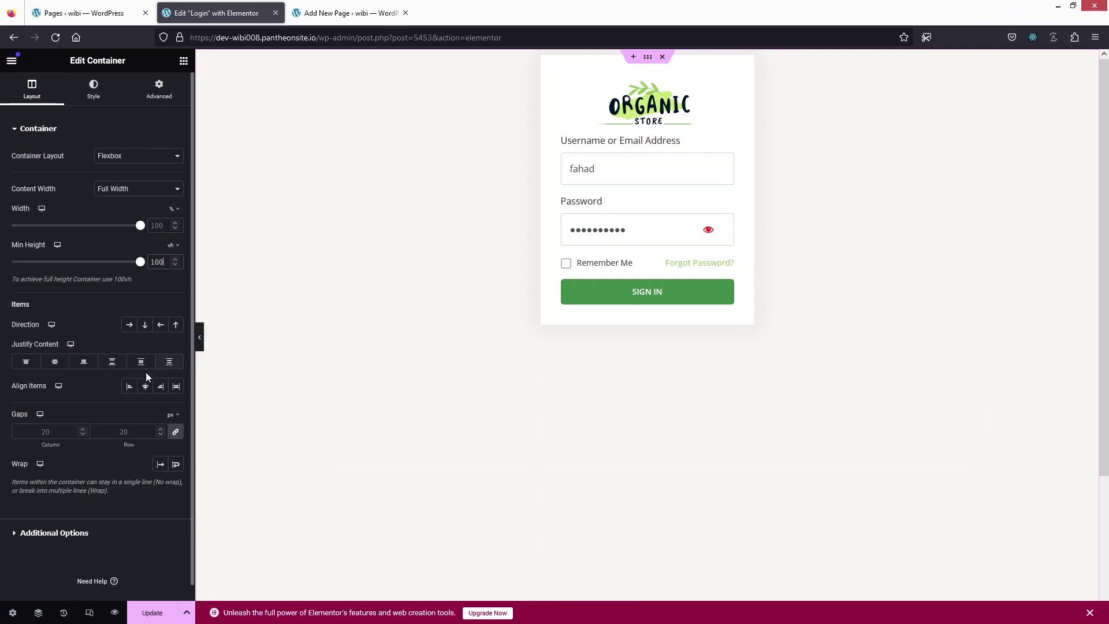
click(55, 363)
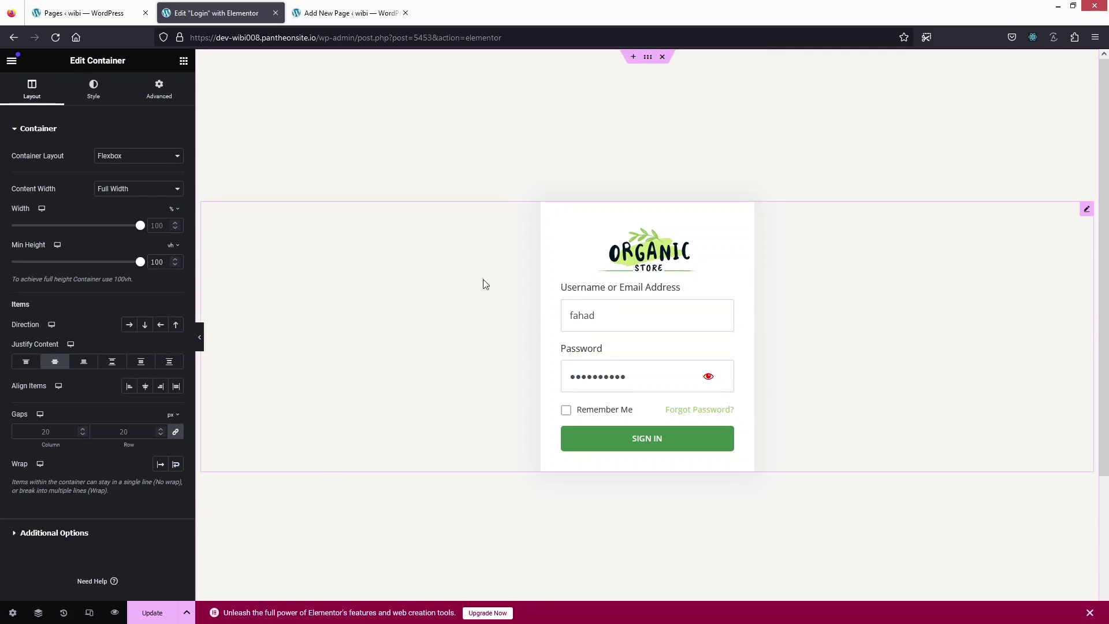
click(154, 612)
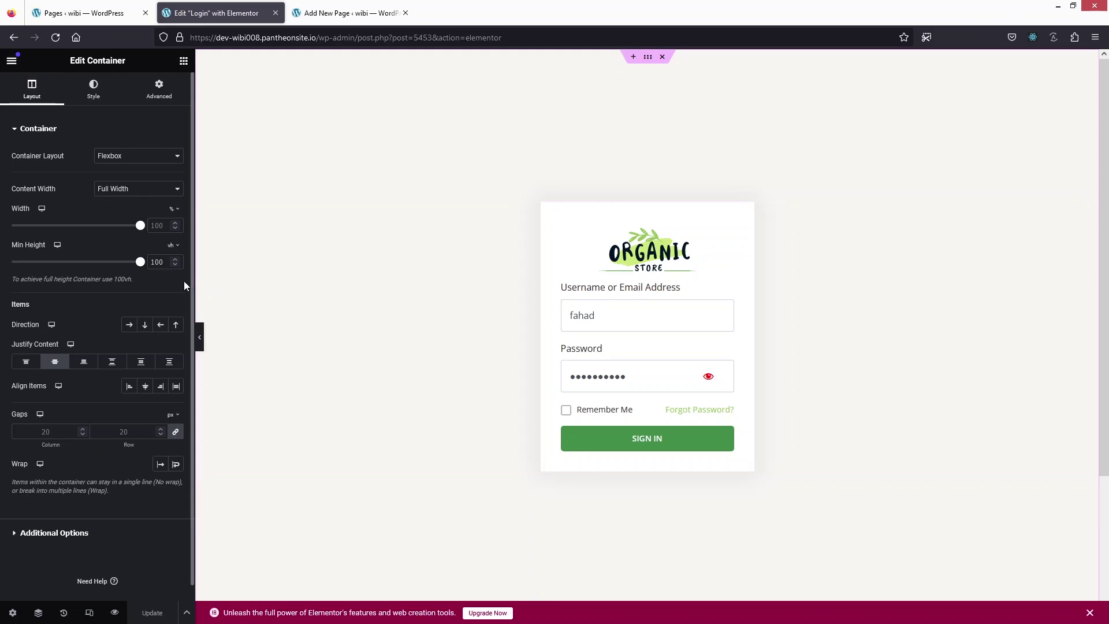
- Publish a new page titled 'Registration'
click(342, 15)
text(Registration)
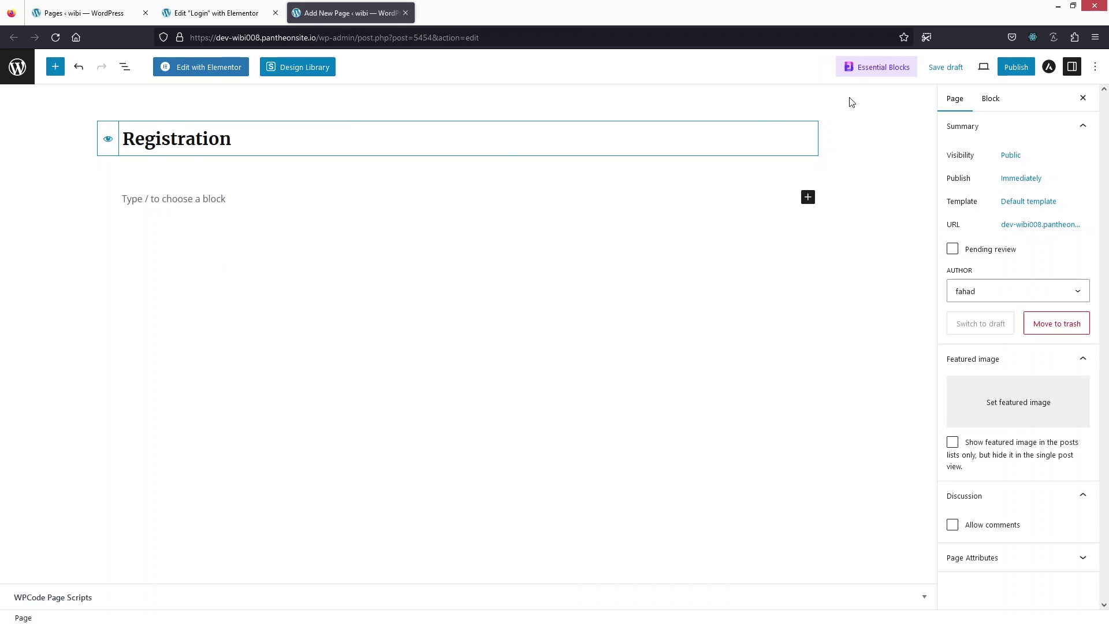
click(1015, 67)
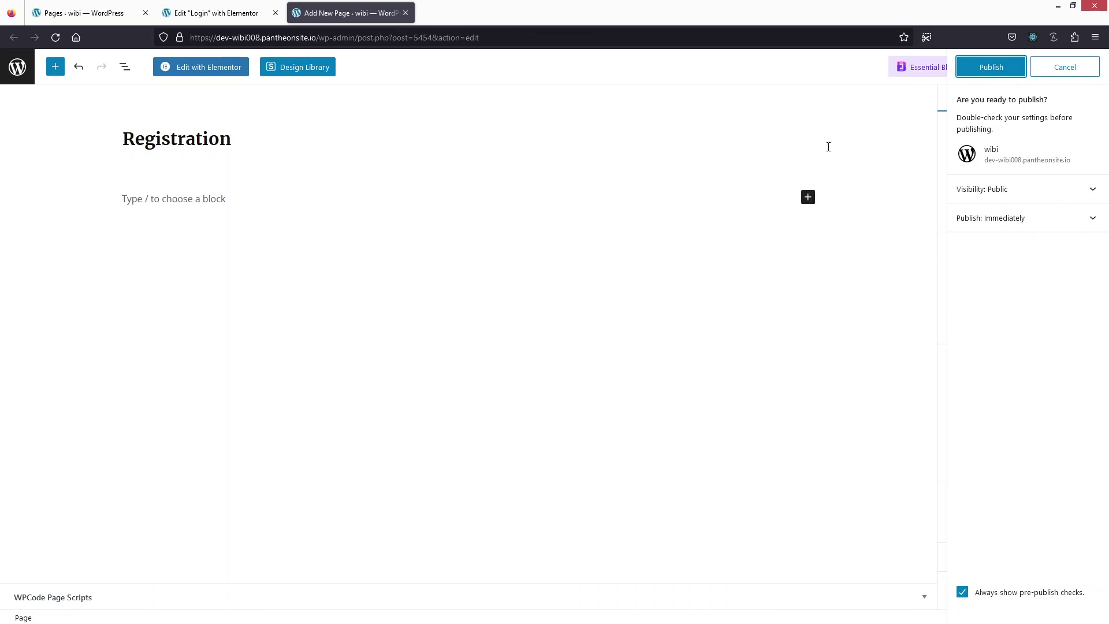
click(991, 69)
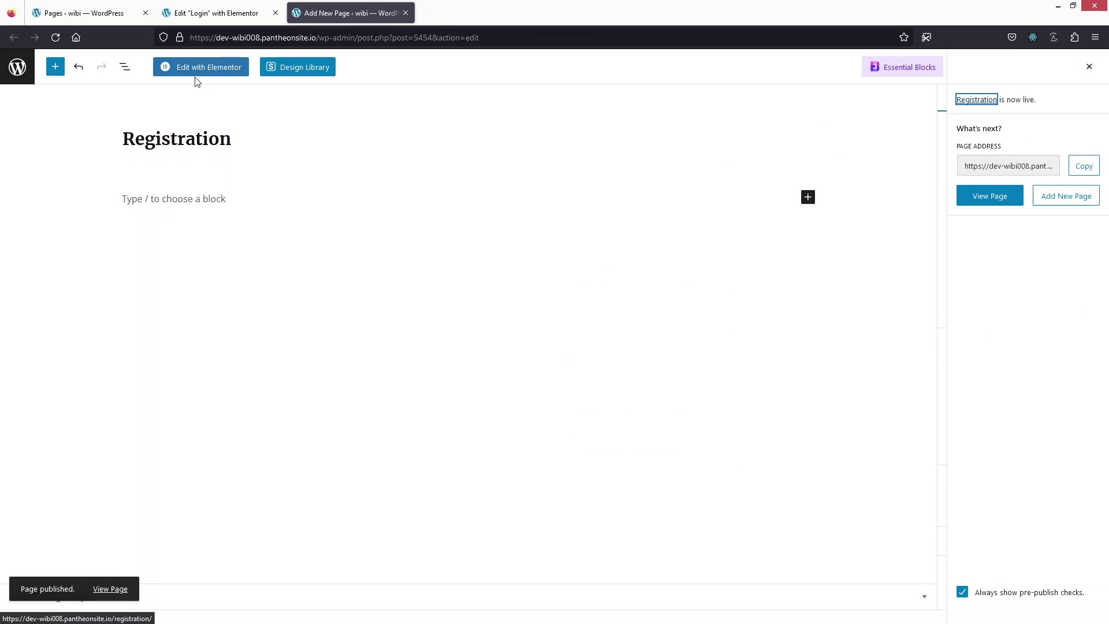
- Edit the Registration page in Elementor and set its Page Layout to Elementor Canvas
click(183, 72)
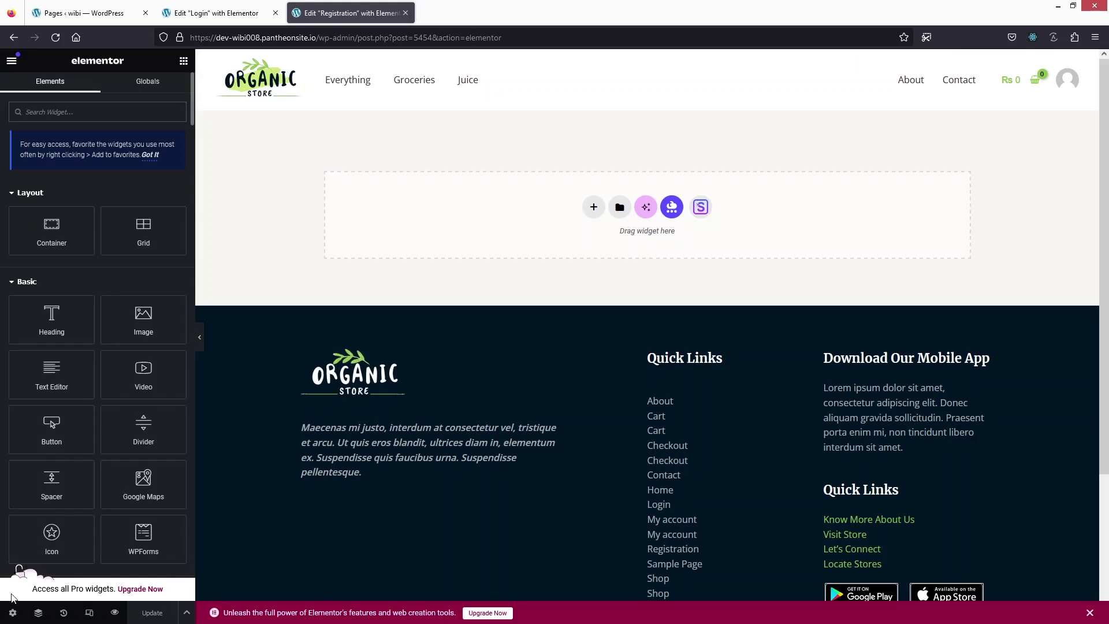
click(13, 612)
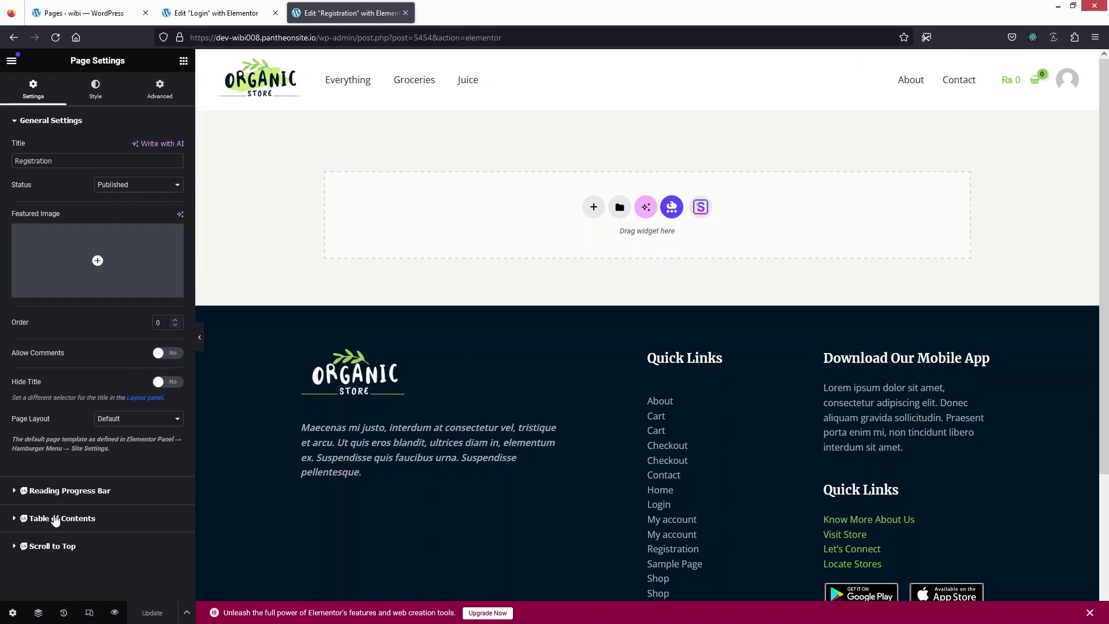
click(171, 418)
click(147, 451)
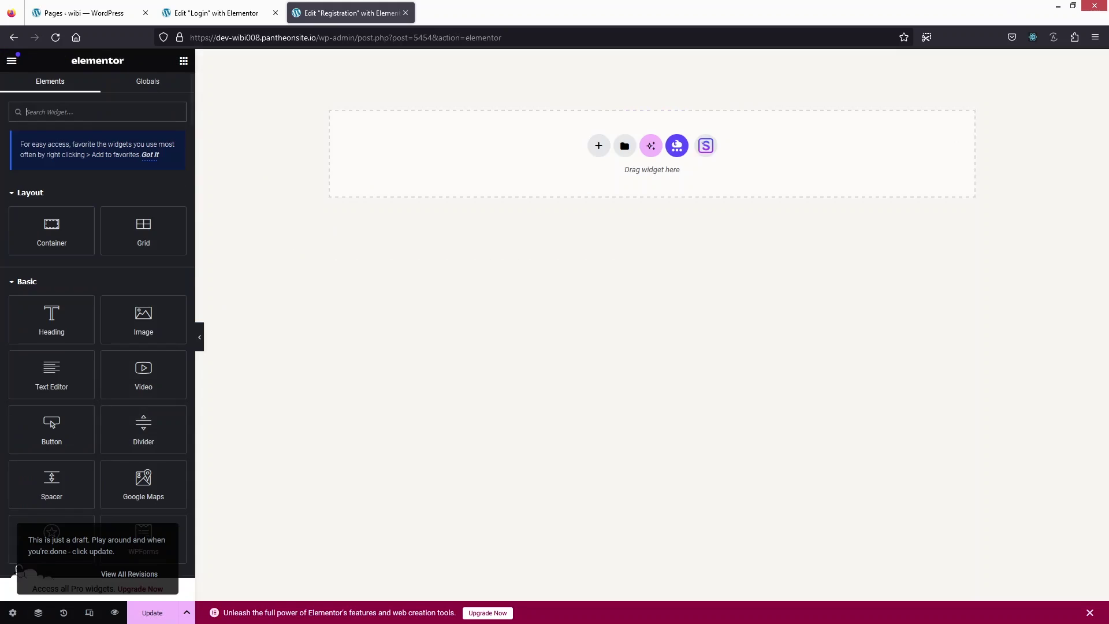
- Add a Login | Register Form widget with Default Form Type set to Registration
text(Login)
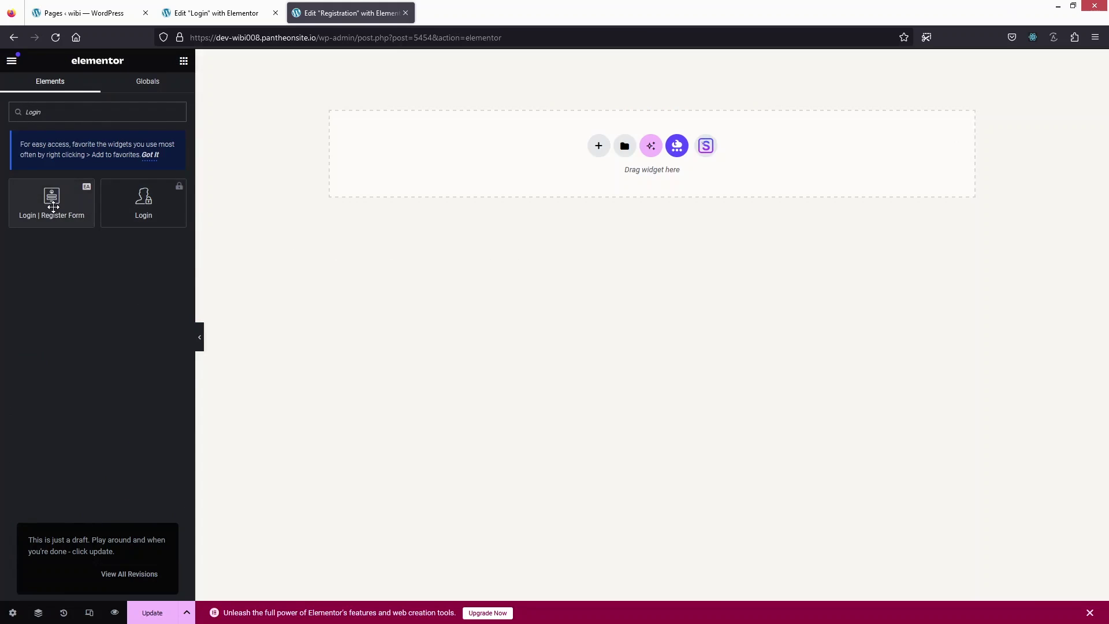
drag(52, 206, 629, 165)
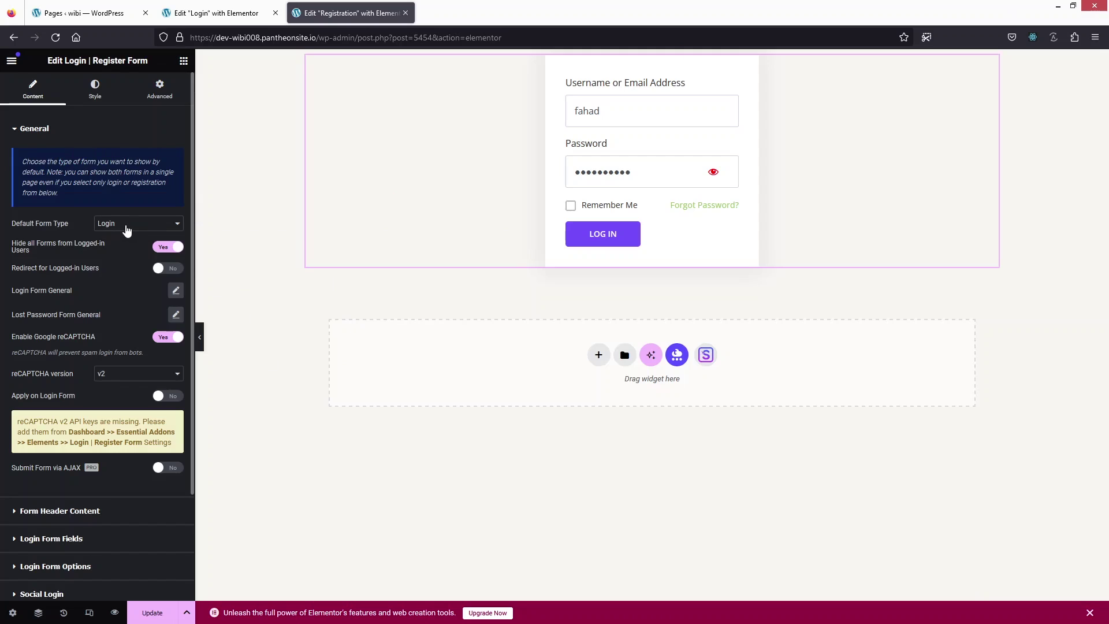
click(126, 227)
click(127, 251)
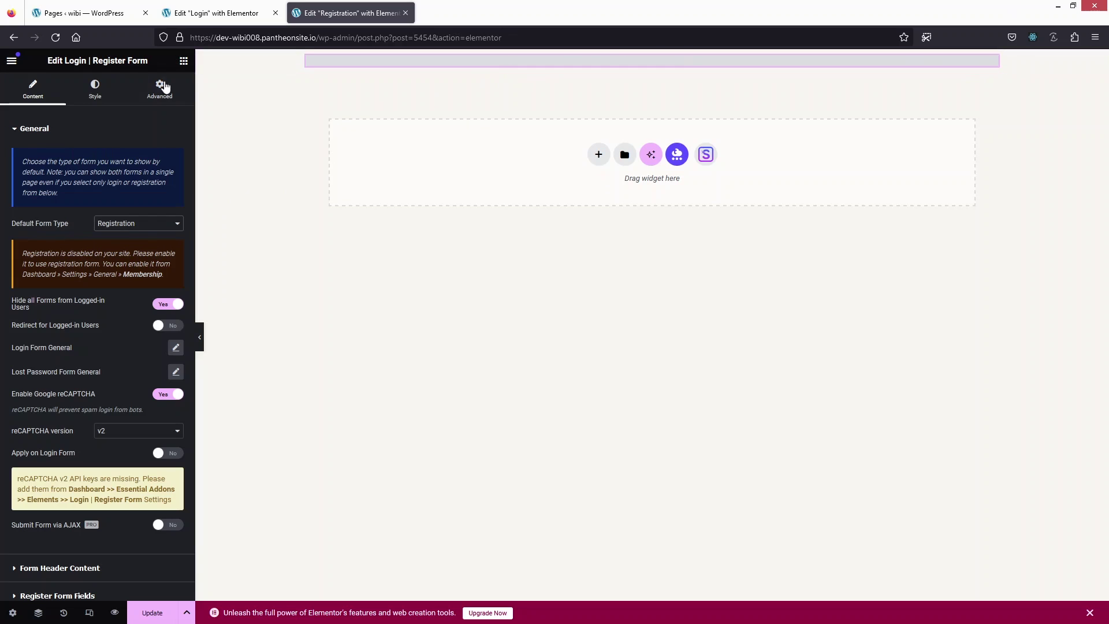
- Turn on Membership 'Anyone can register' in Settings > General and save the changes
click(83, 16)
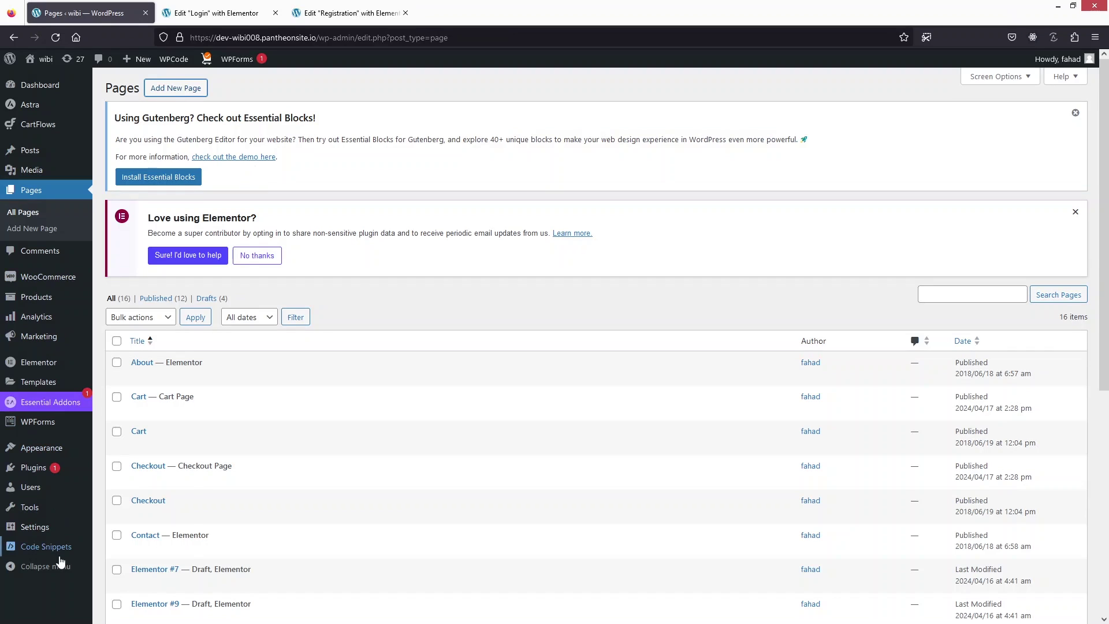
mouse_move(45, 529)
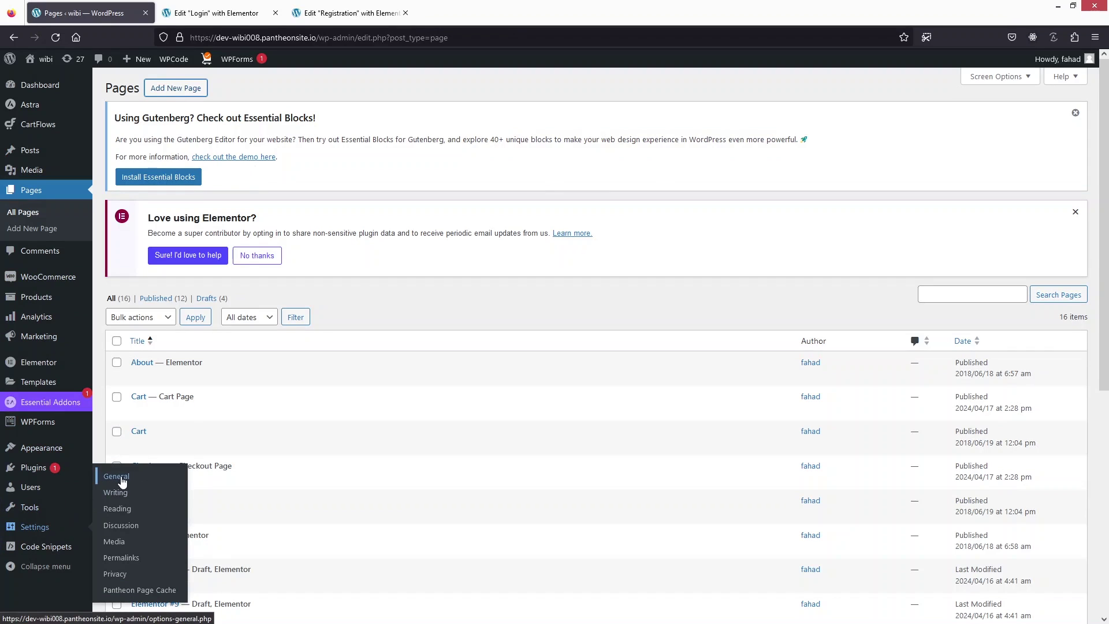
click(141, 479)
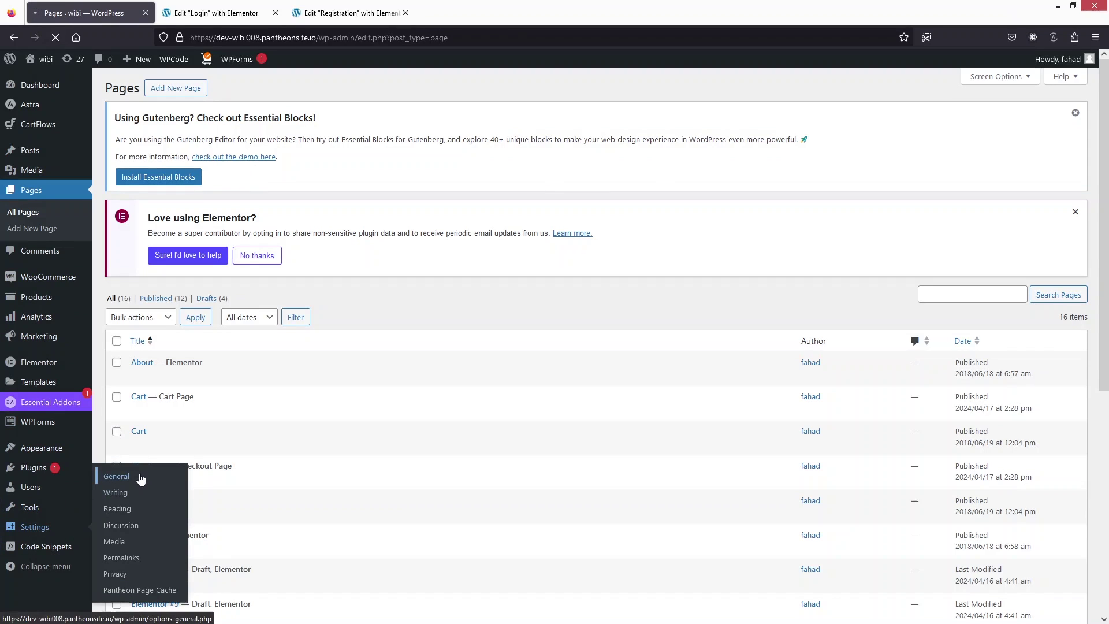
scroll(264, 445, down, 3)
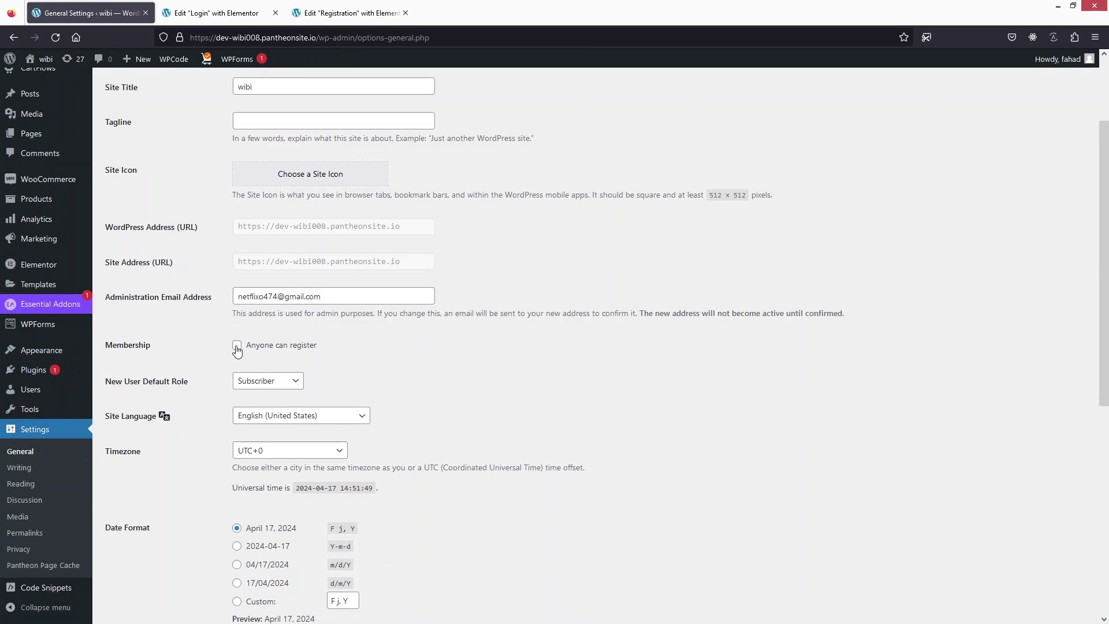
scroll(237, 351, down, 10)
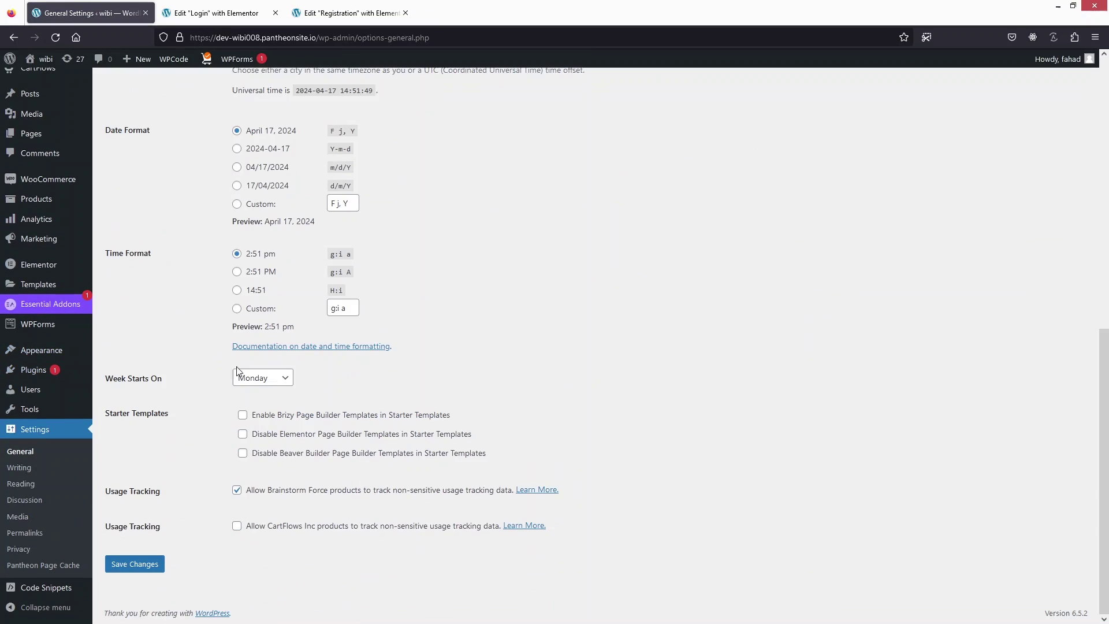
click(145, 571)
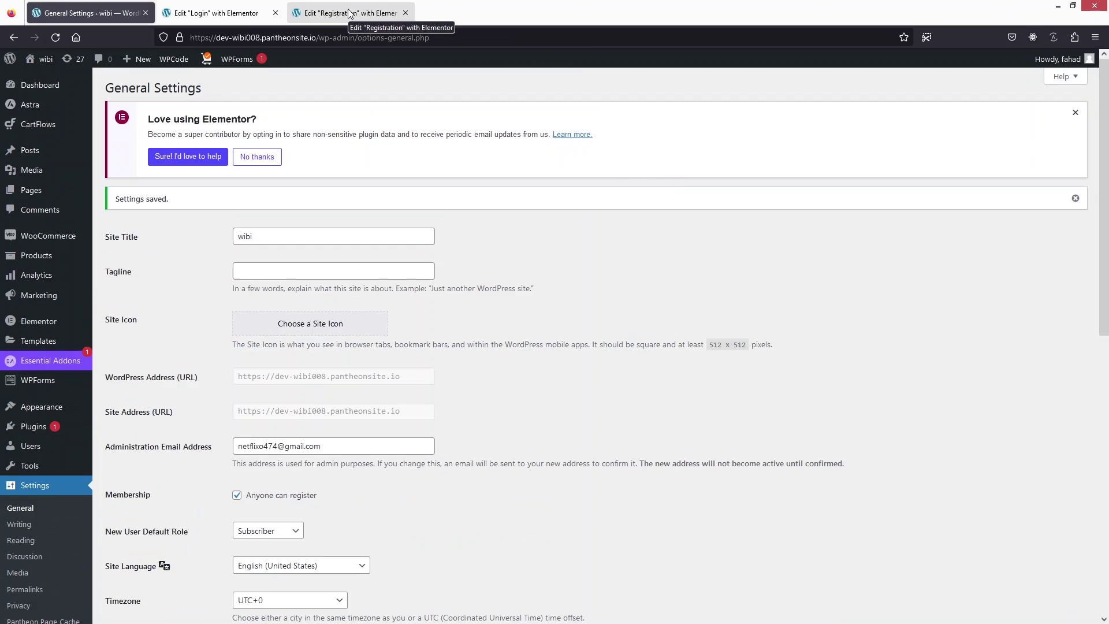
click(346, 12)
- Save and reload the editor, then disable Google reCAPTCHA on the Login | Register Form
click(151, 613)
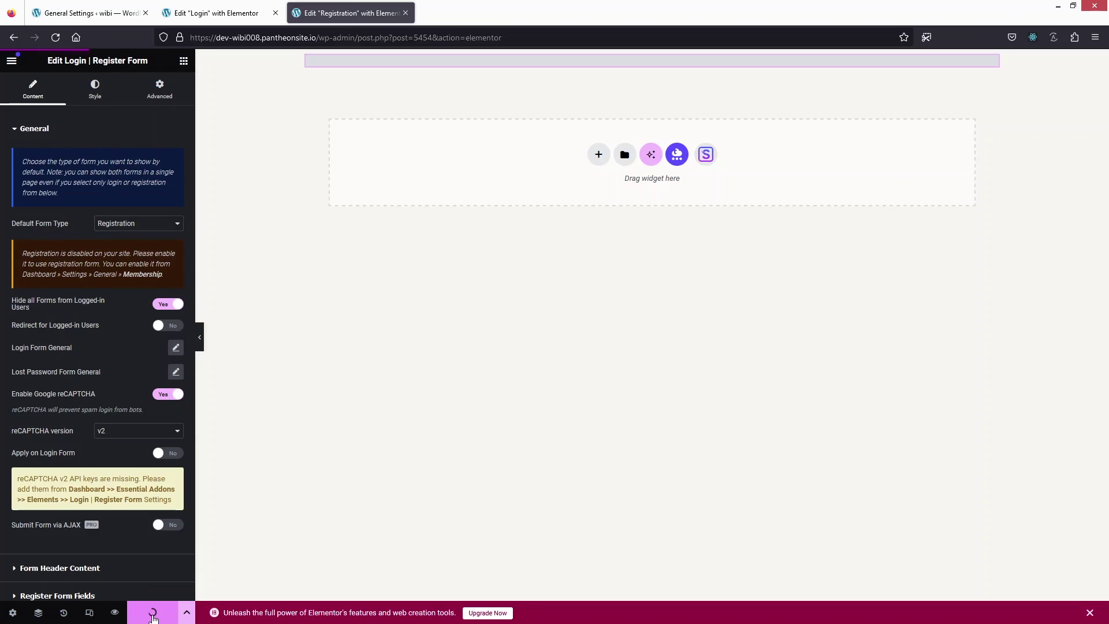
click(60, 38)
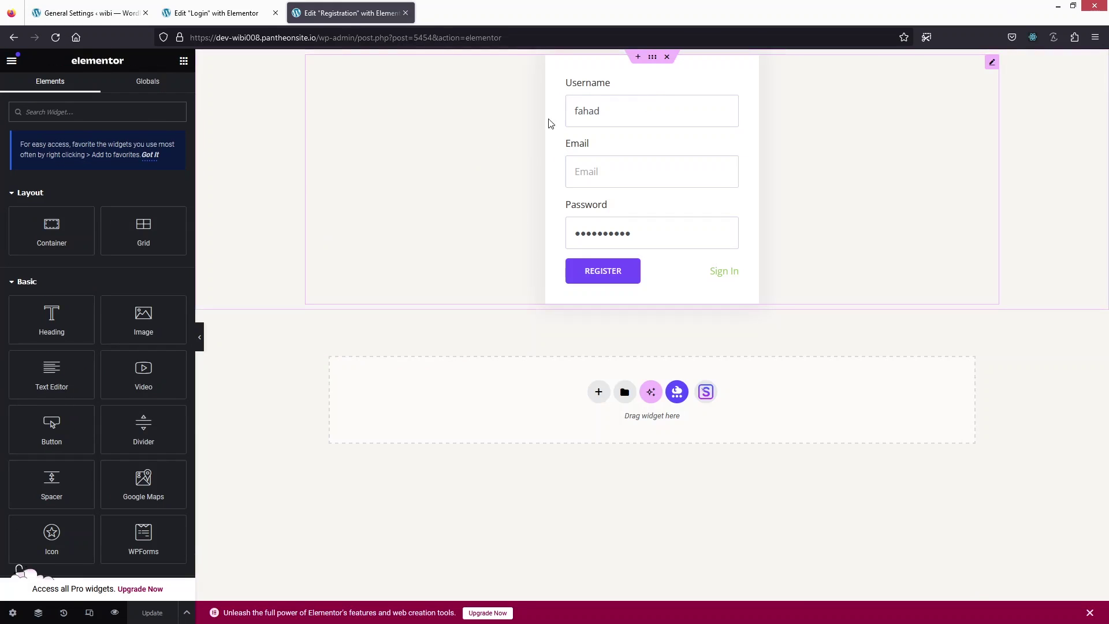
click(595, 75)
scroll(101, 238, down, 2)
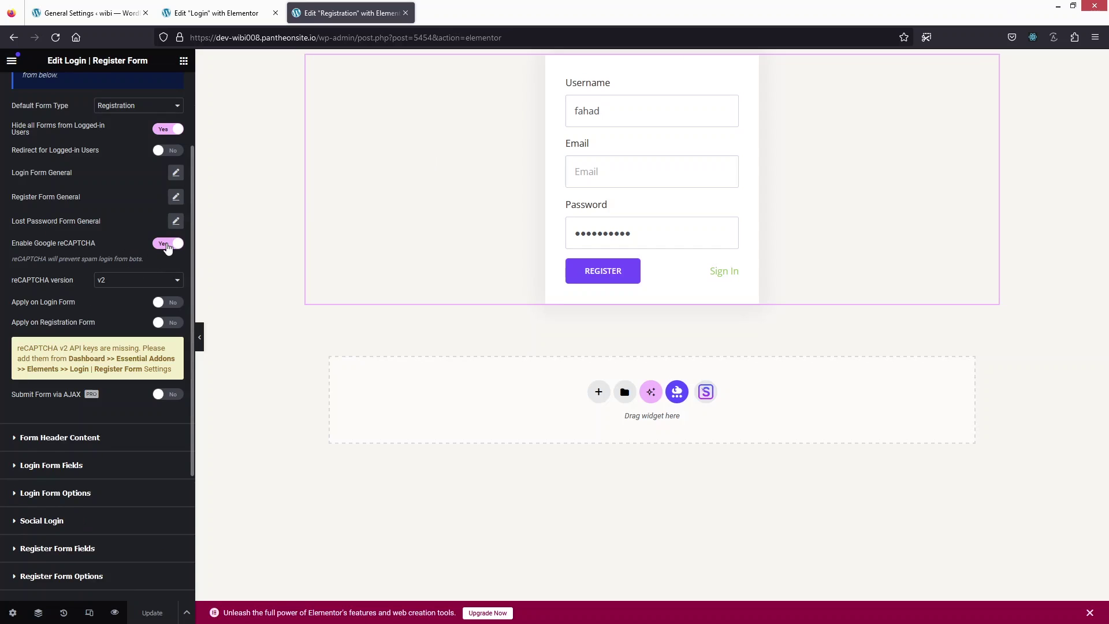
click(163, 243)
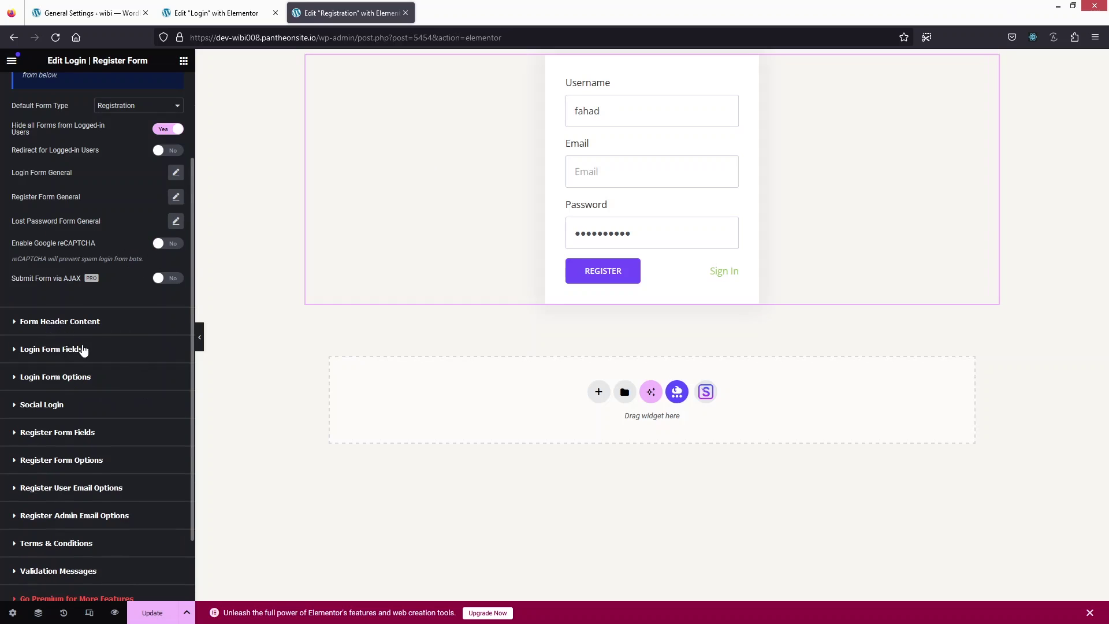
- Choose the Organic Store logo from the Media Library as the Form Header Logo
click(49, 327)
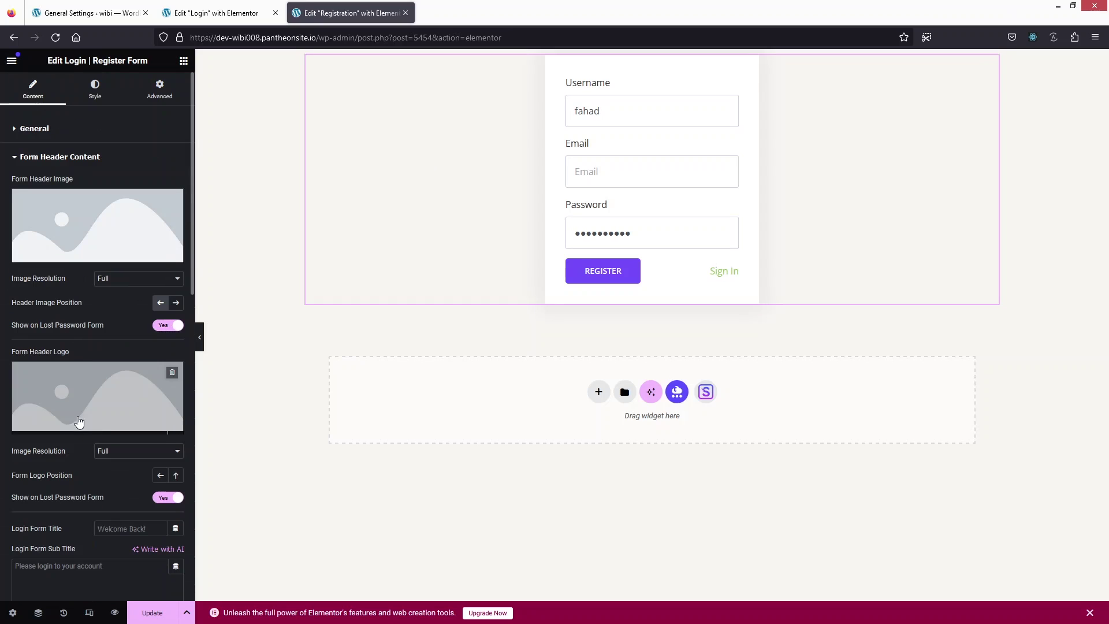
click(92, 375)
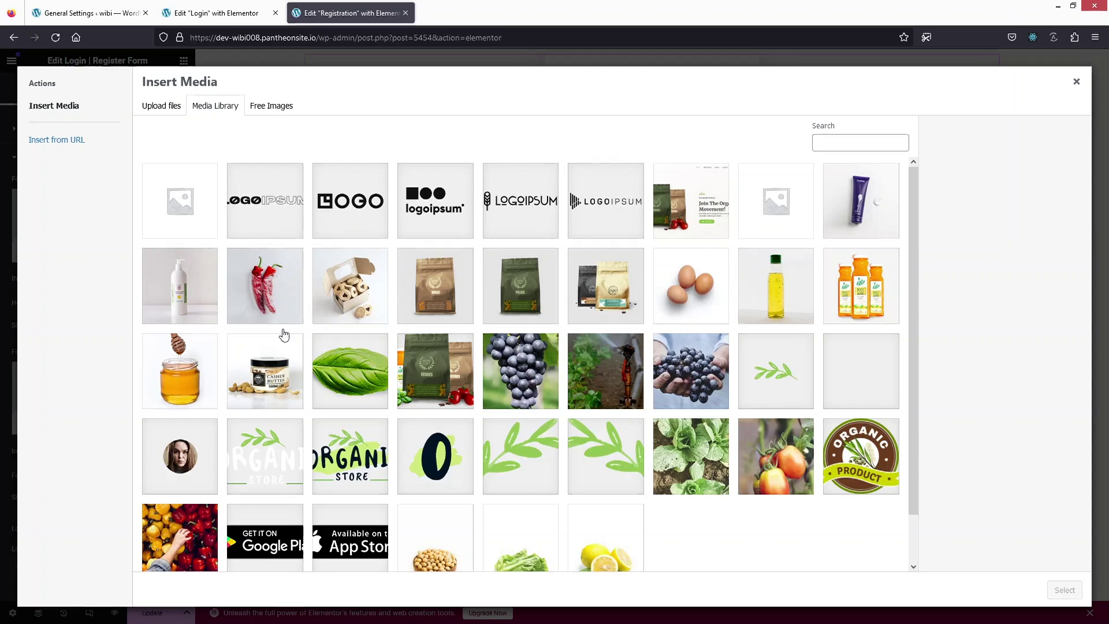
key(Escape)
scroll(116, 402, down, 10)
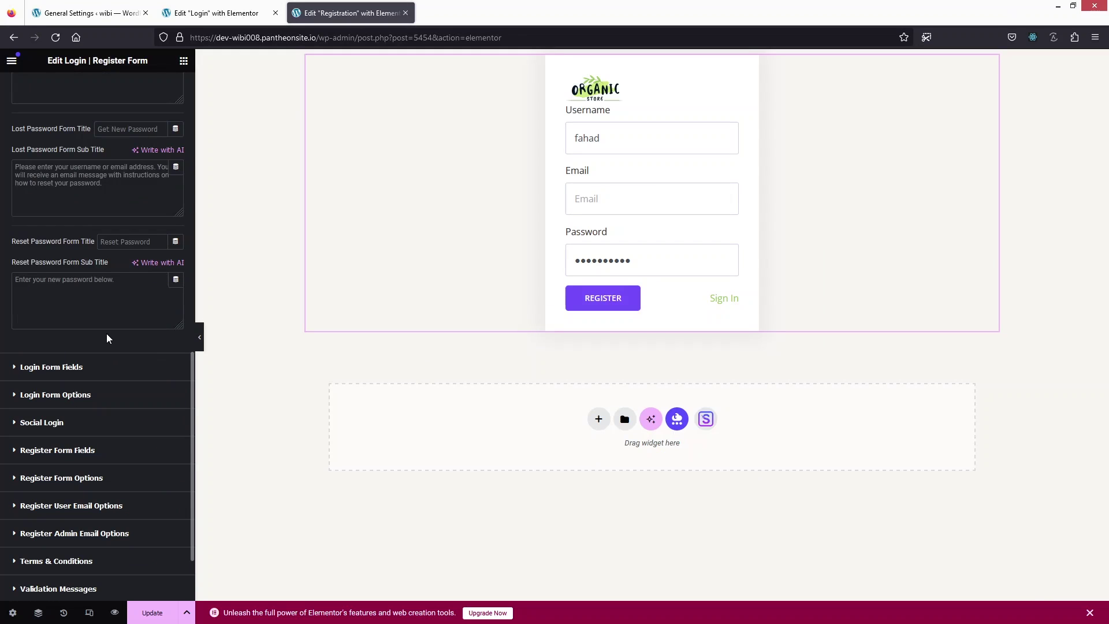
scroll(106, 336, down, 3)
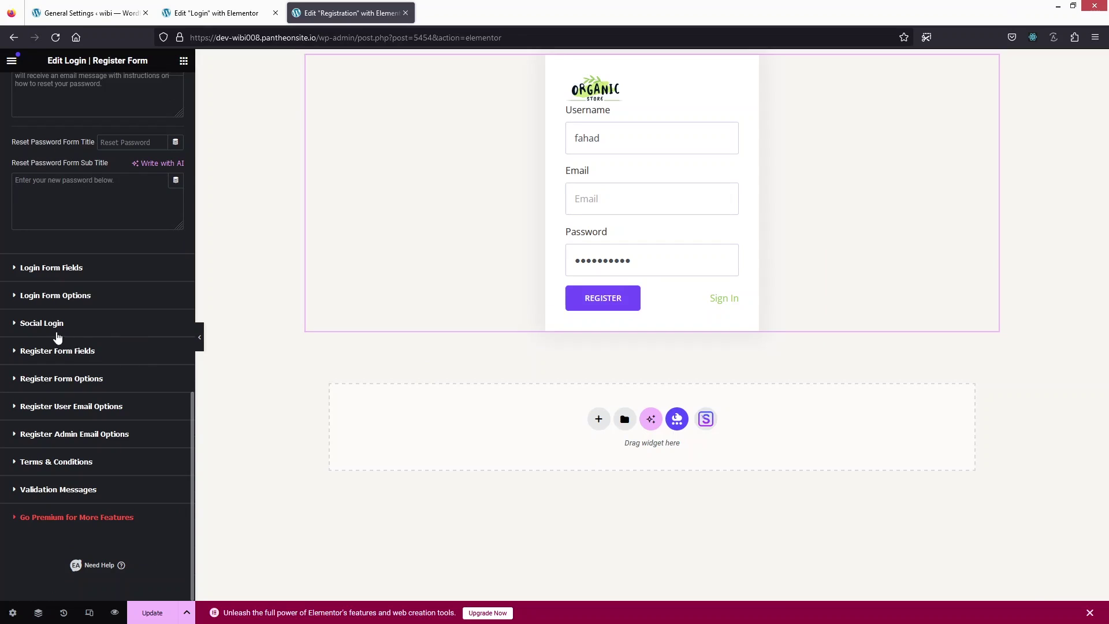
- Review the Register Form Fields, Options, and new-user and admin email settings
click(16, 352)
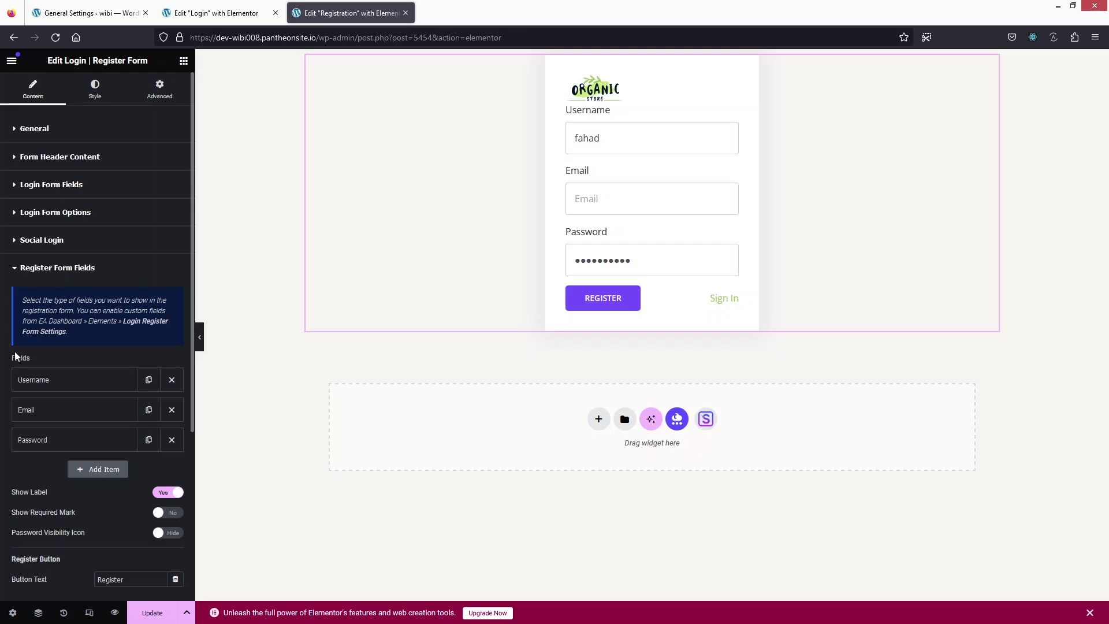
scroll(16, 354, down, 1)
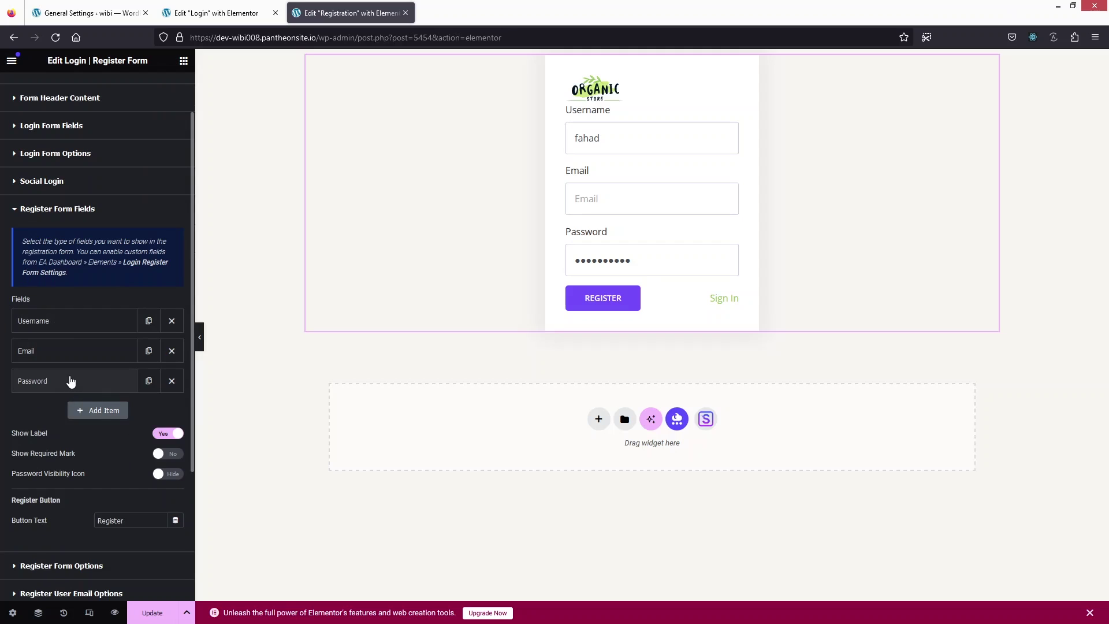
scroll(81, 405, down, 3)
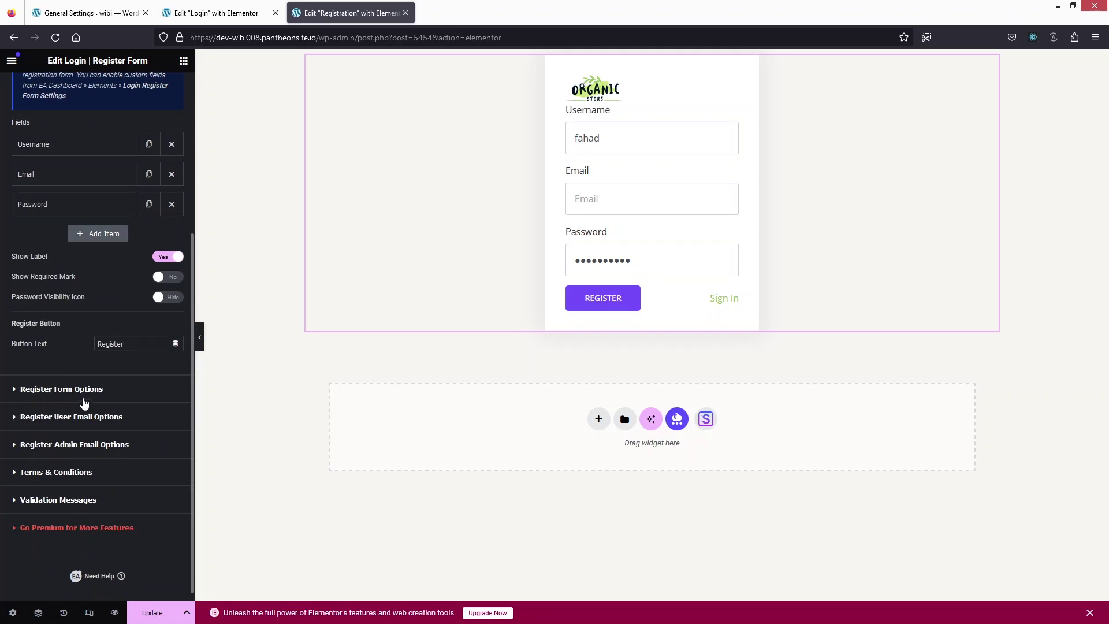
click(46, 391)
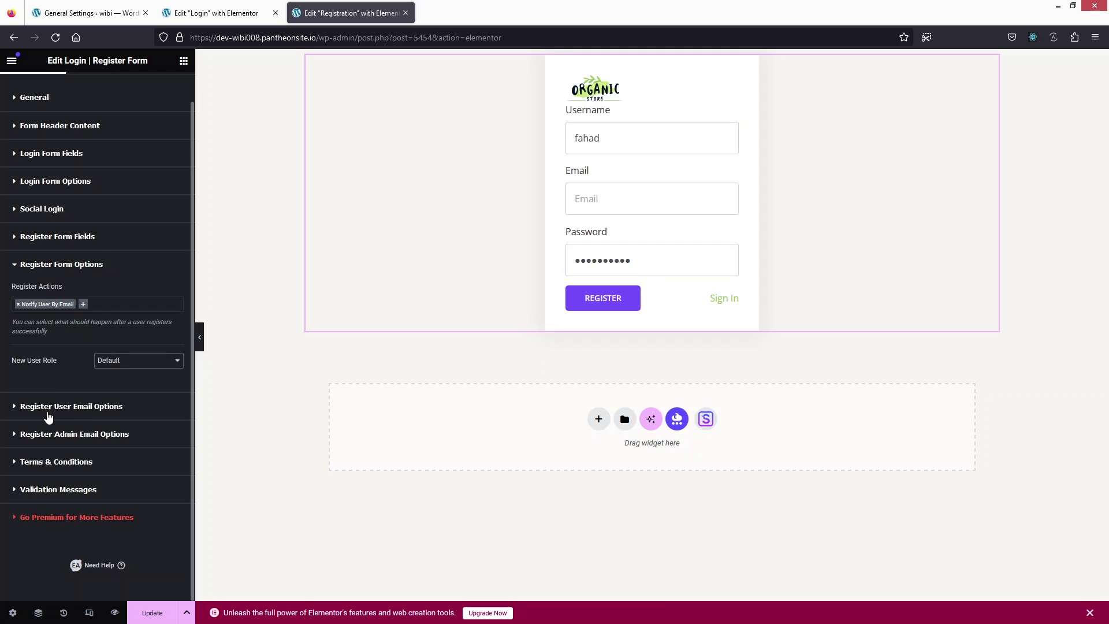
click(79, 410)
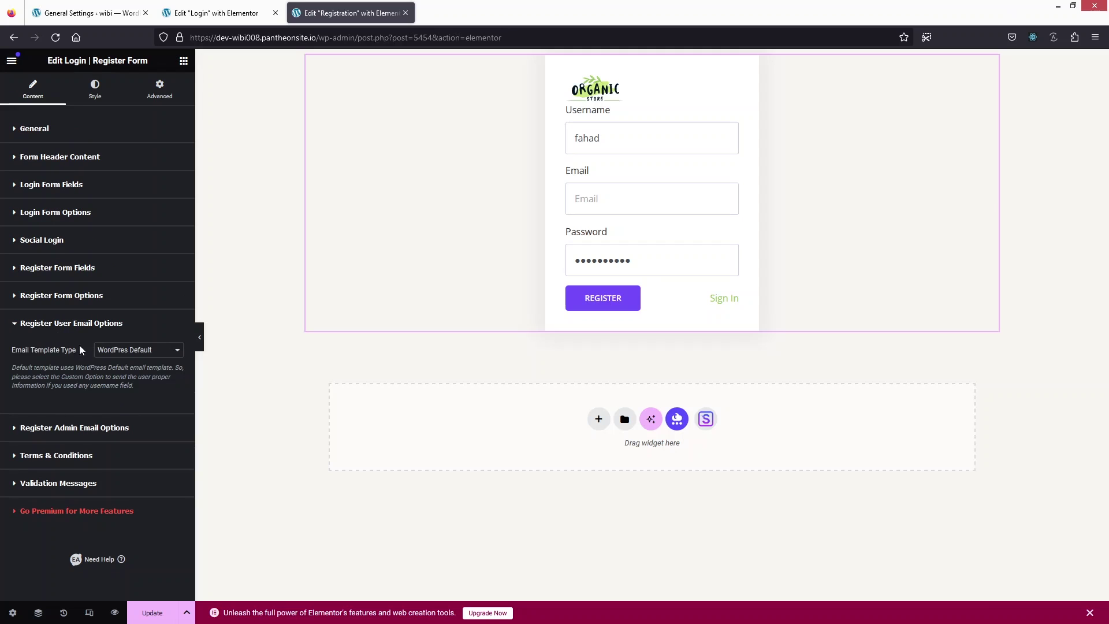
click(73, 430)
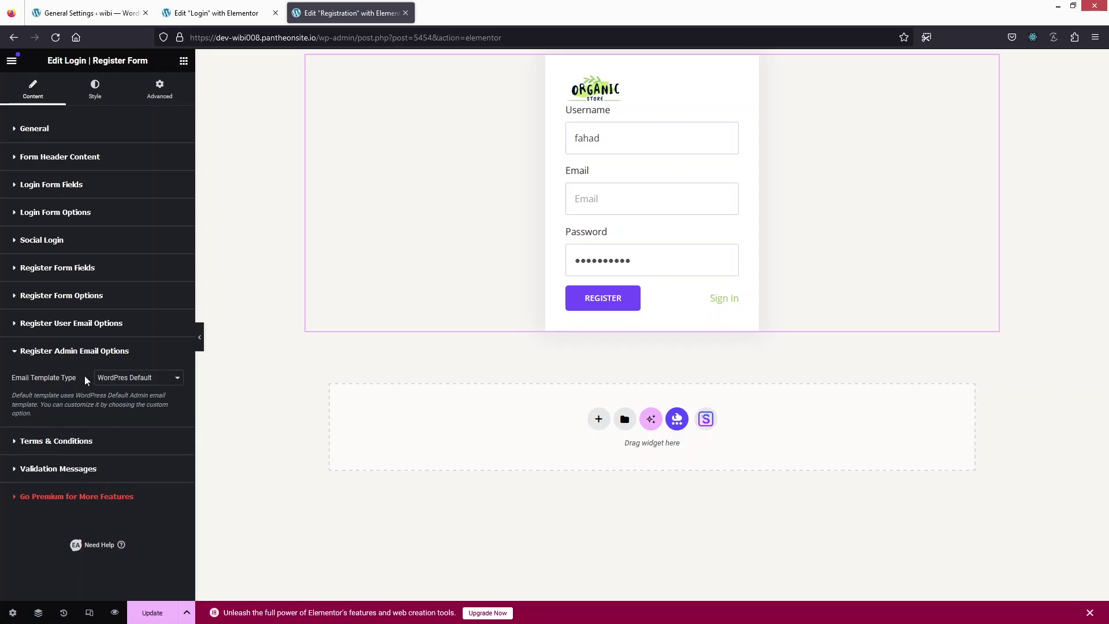
click(137, 383)
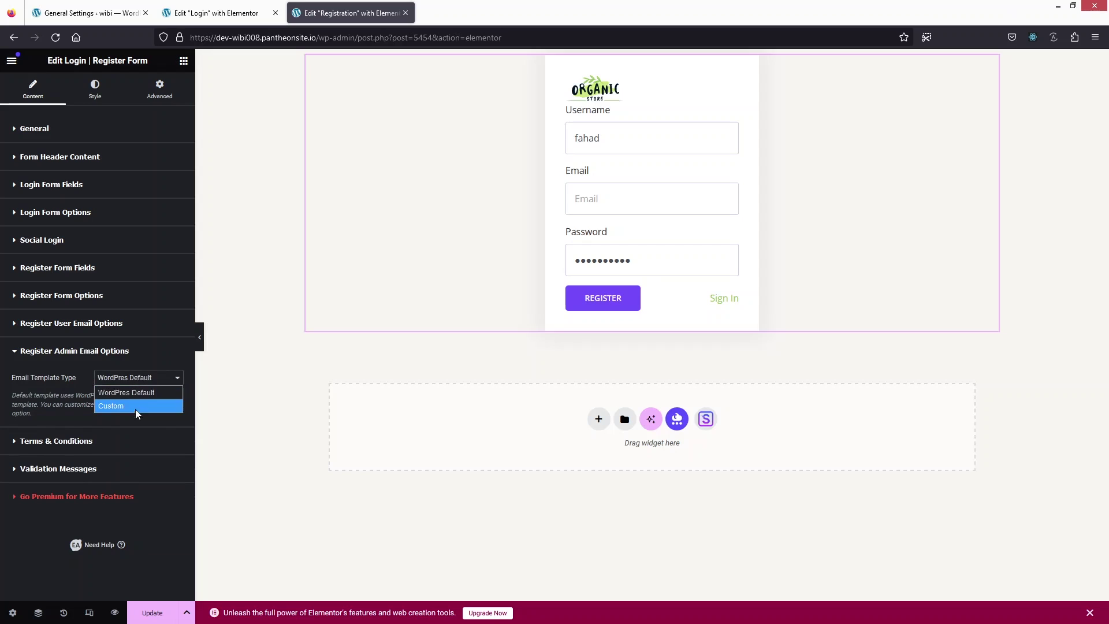
- Set Enforce Terms & Conditions to Yes and review the validation messages
click(58, 445)
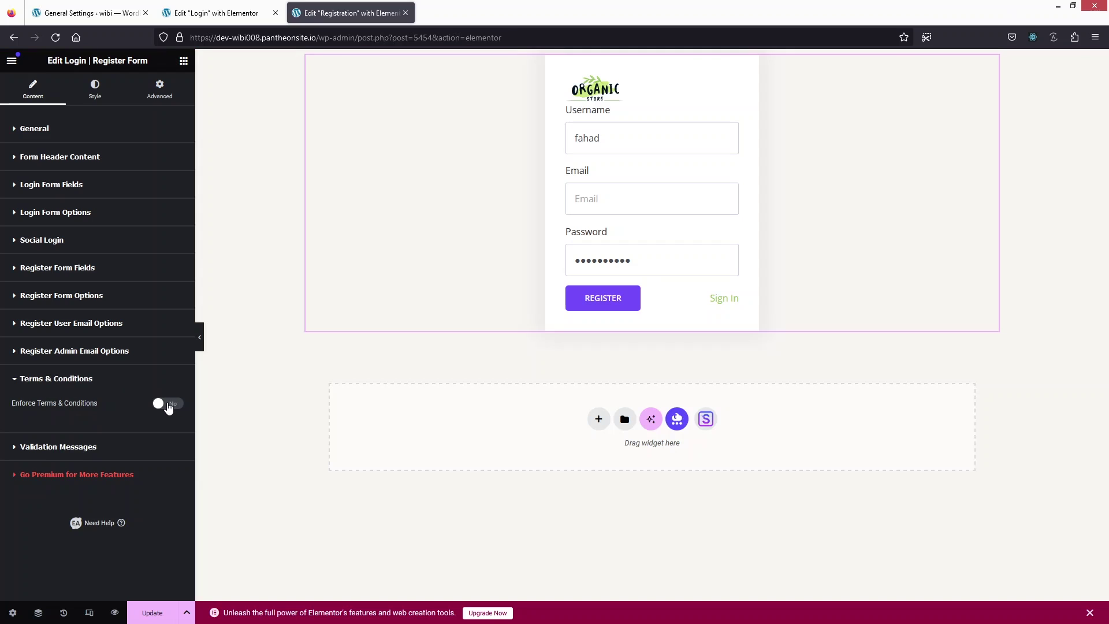
click(167, 404)
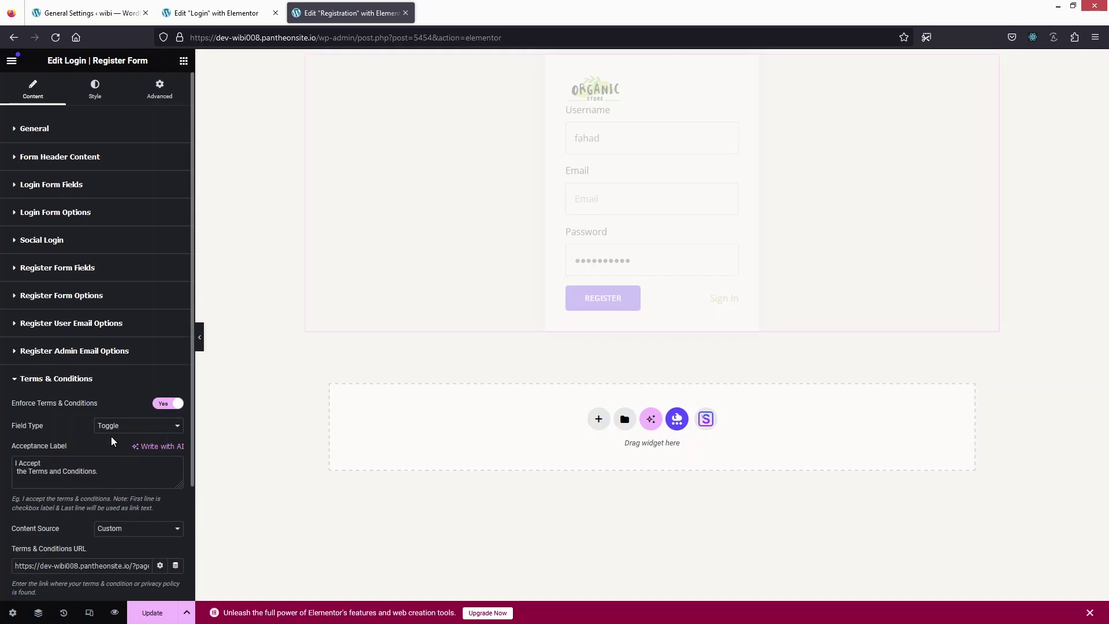
scroll(111, 441, down, 2)
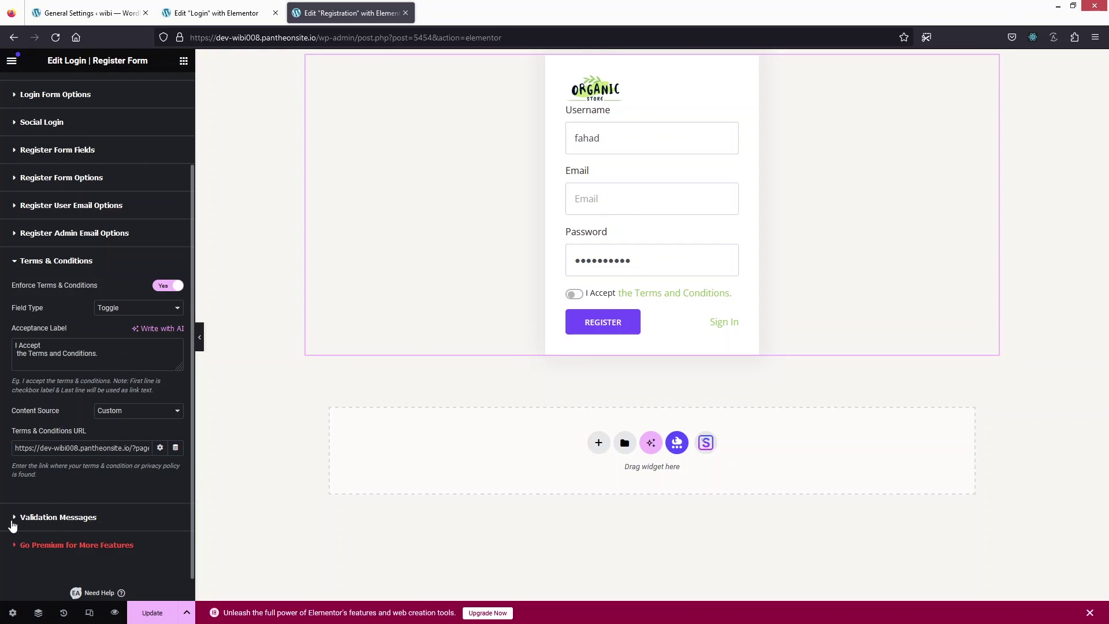
click(40, 519)
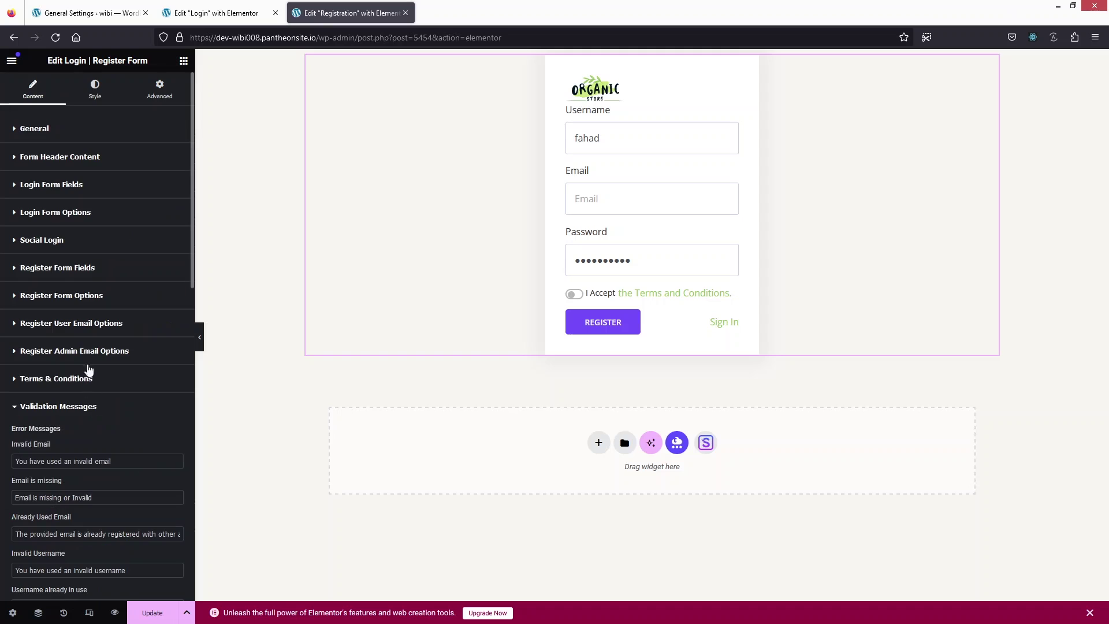
scroll(84, 487, down, 5)
scroll(84, 488, up, 5)
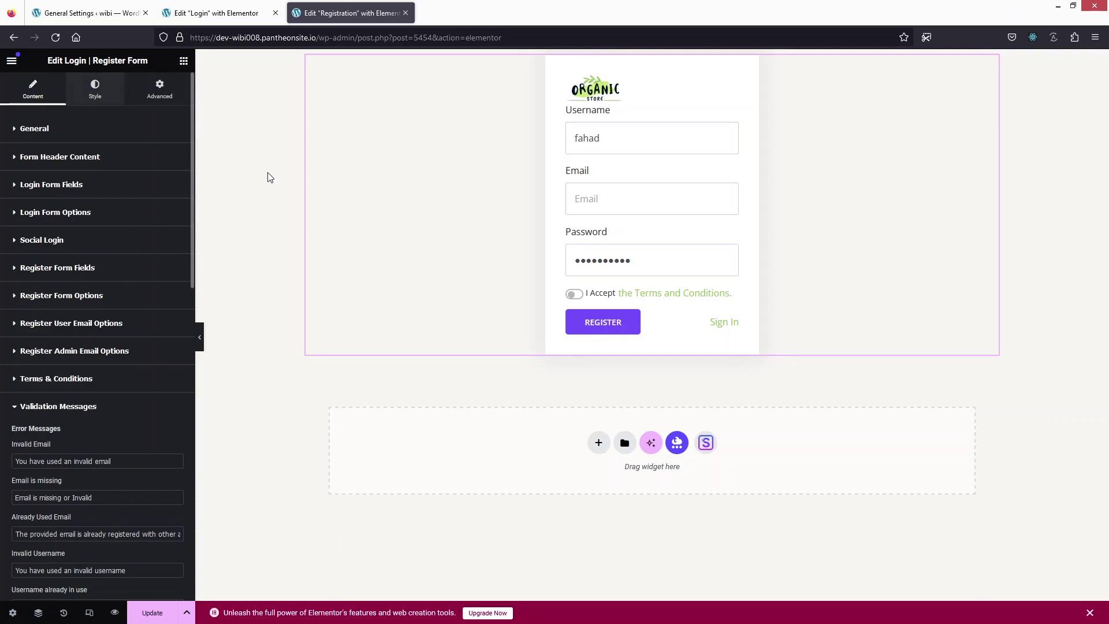
- Set the registration form logo width to 100% with 10 px padding on every side
click(104, 102)
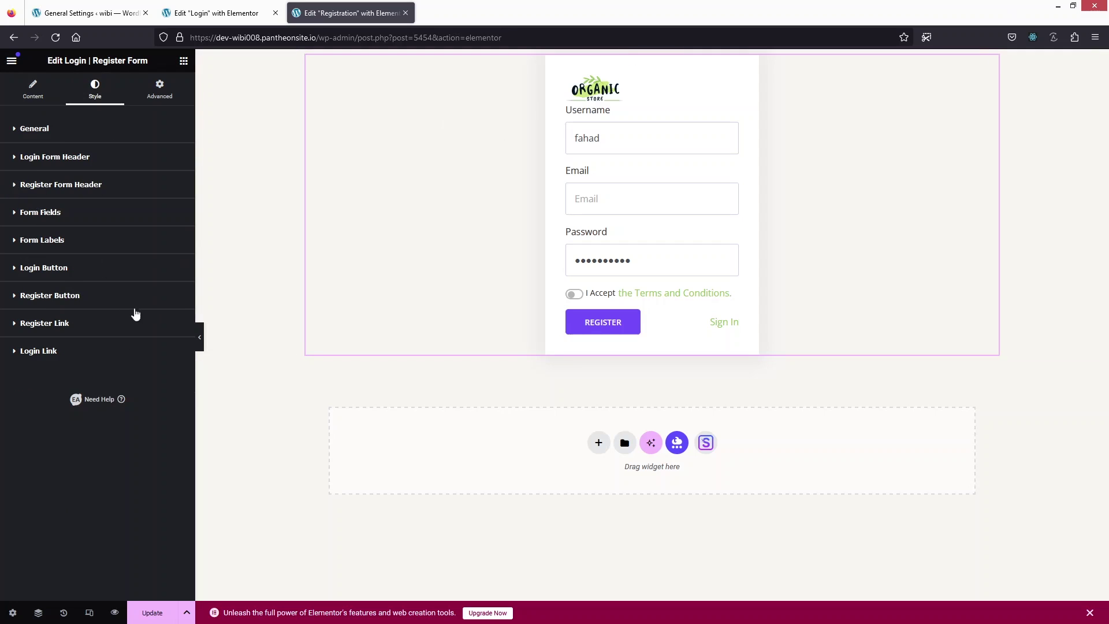
click(81, 194)
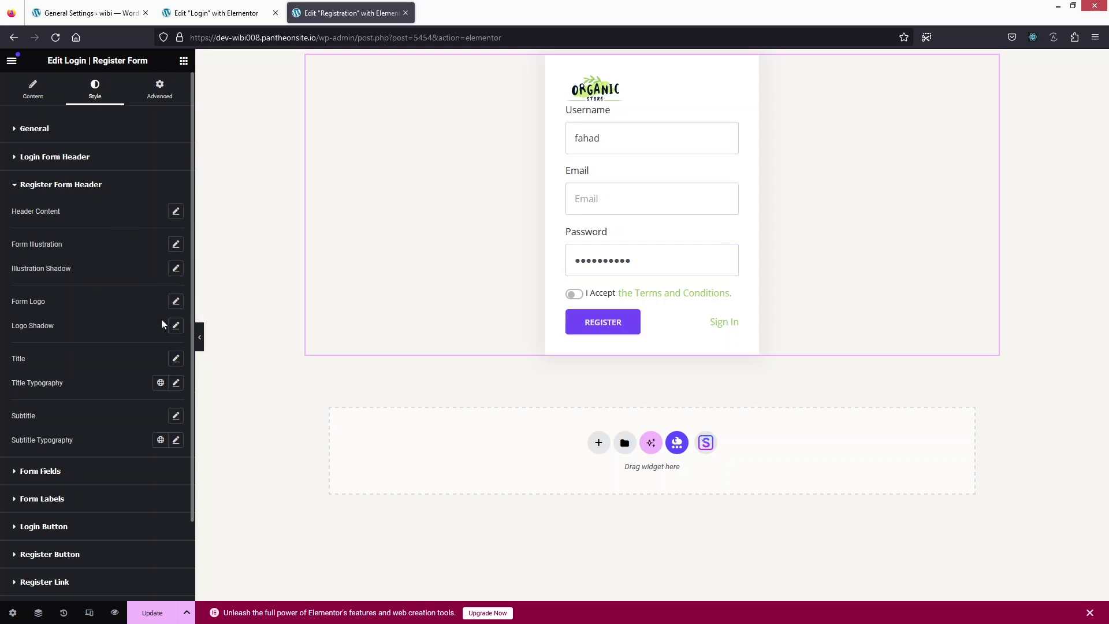
click(175, 302)
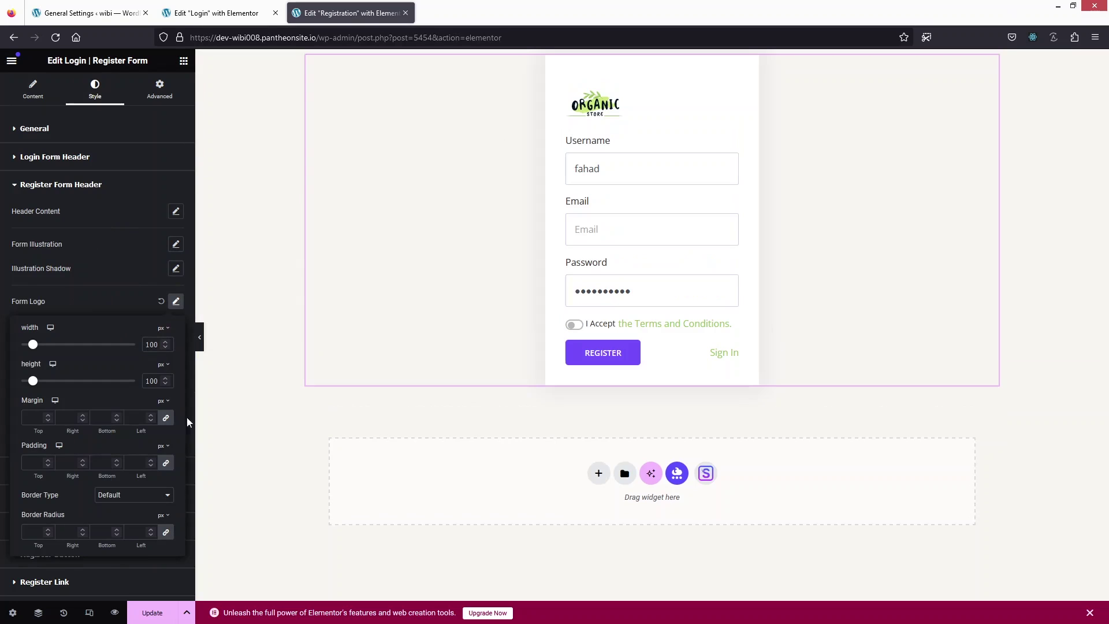
click(168, 333)
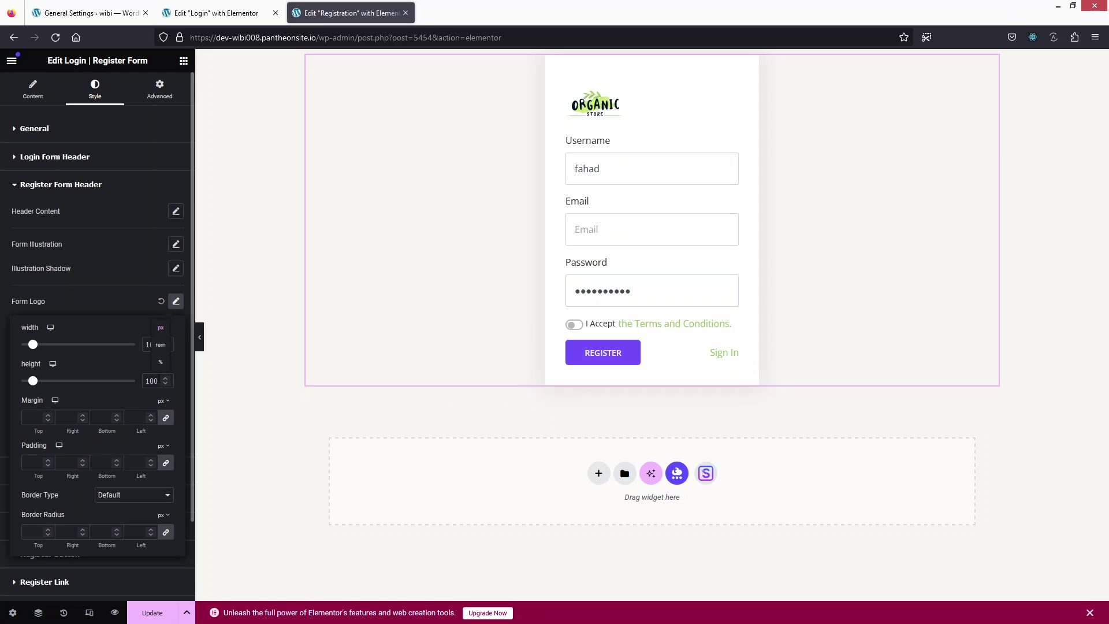
click(162, 368)
click(152, 347)
key(BackSpace)
text(0)
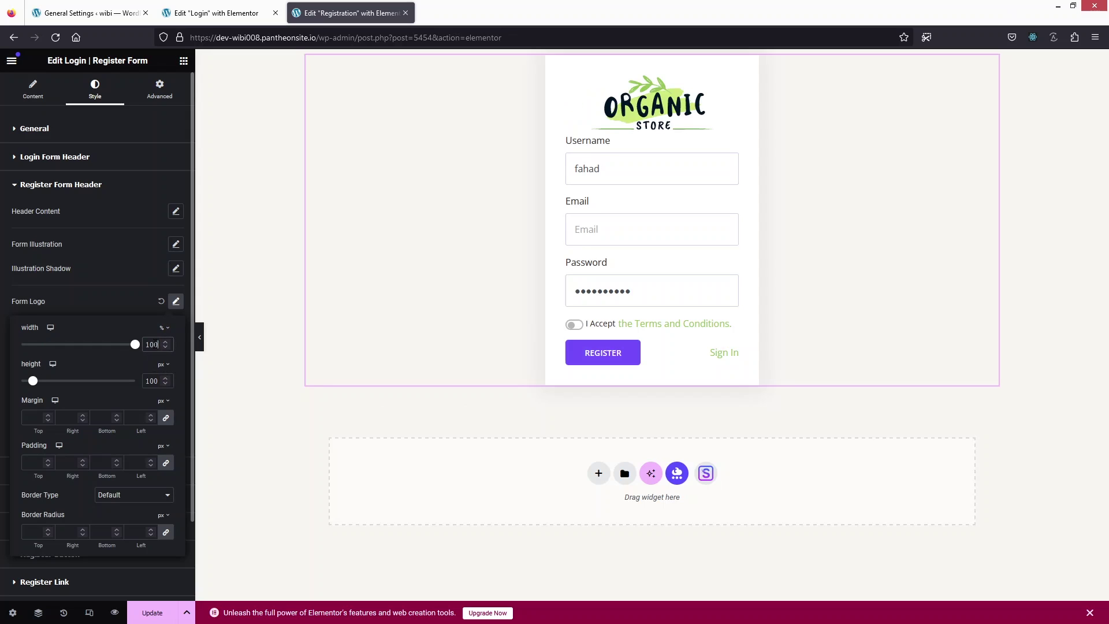
click(33, 462)
text(10)
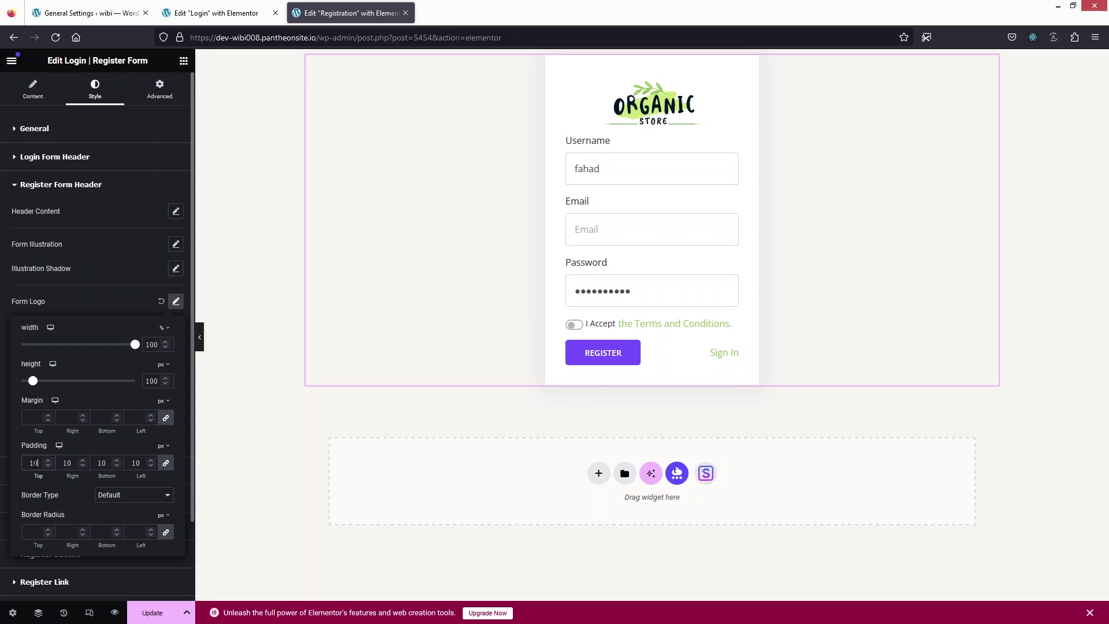
click(175, 304)
- Expand the Register Button style settings and save the Registration page with Update
scroll(102, 382, down, 3)
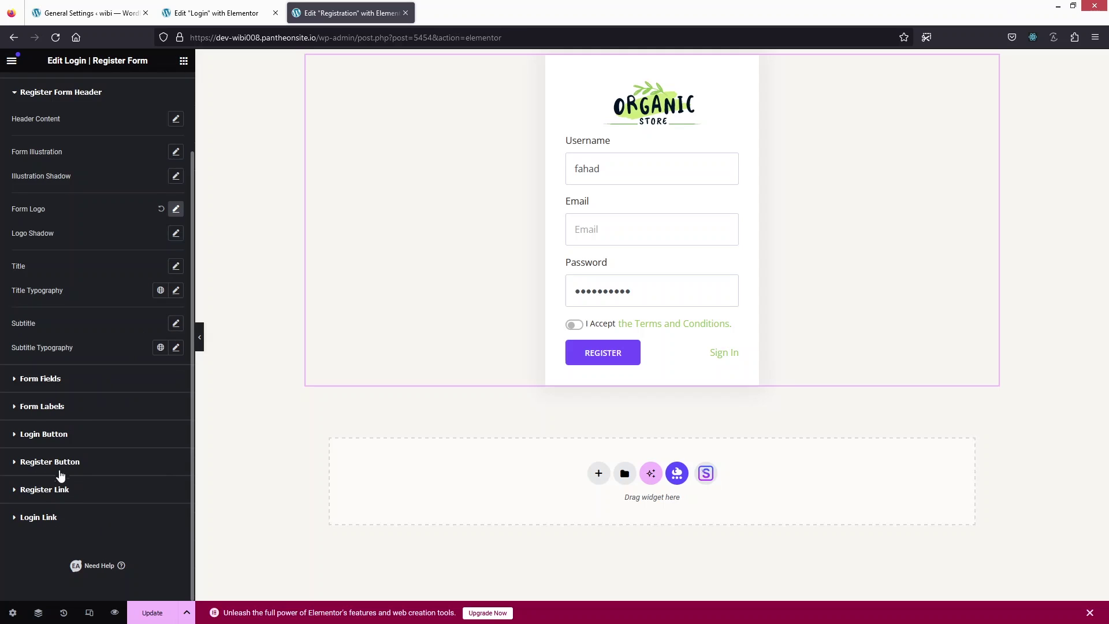
click(30, 464)
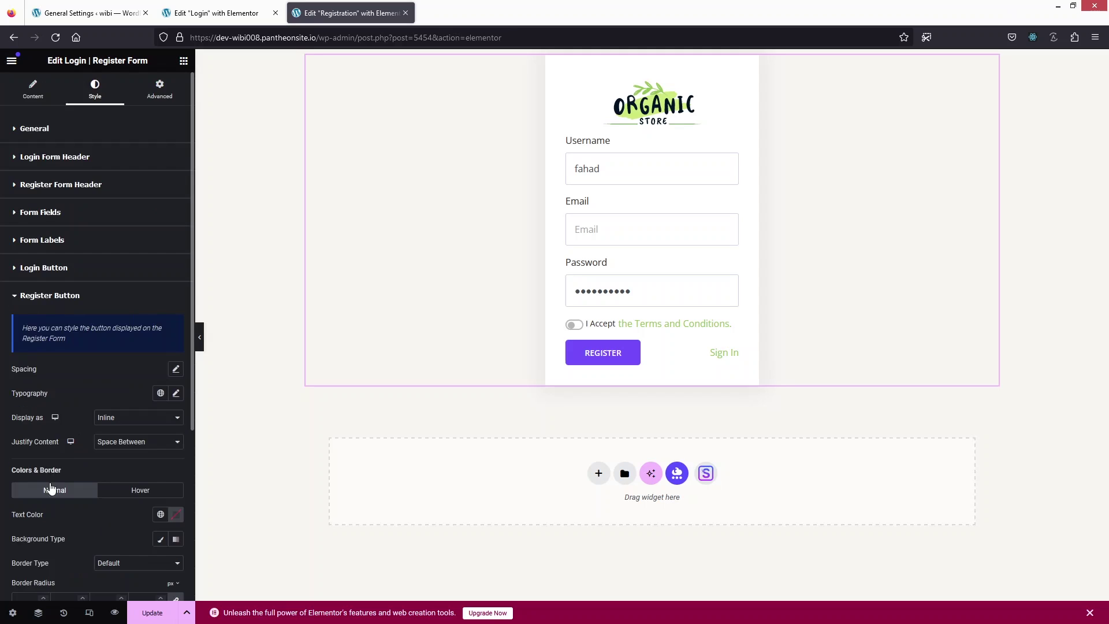
scroll(72, 415, down, 5)
scroll(73, 415, down, 1)
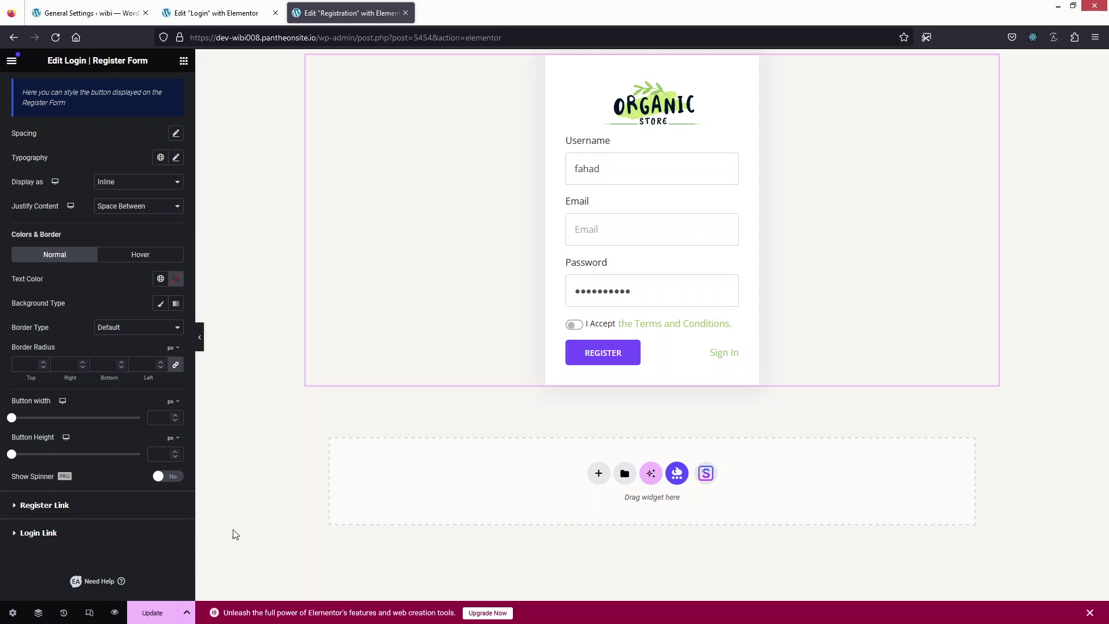
click(151, 613)
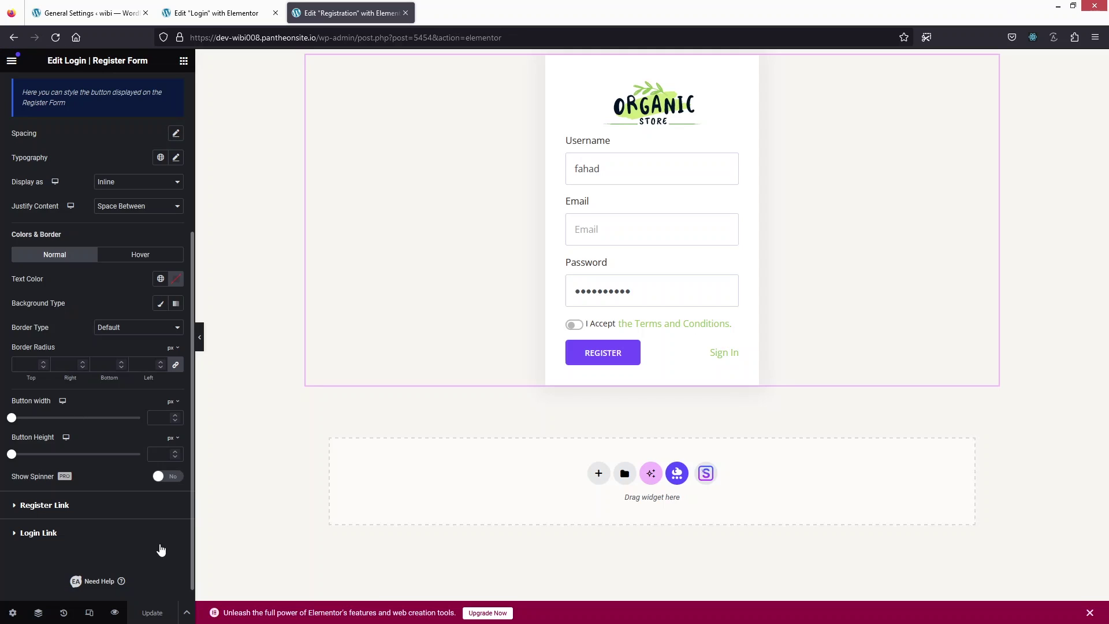
click(99, 13)
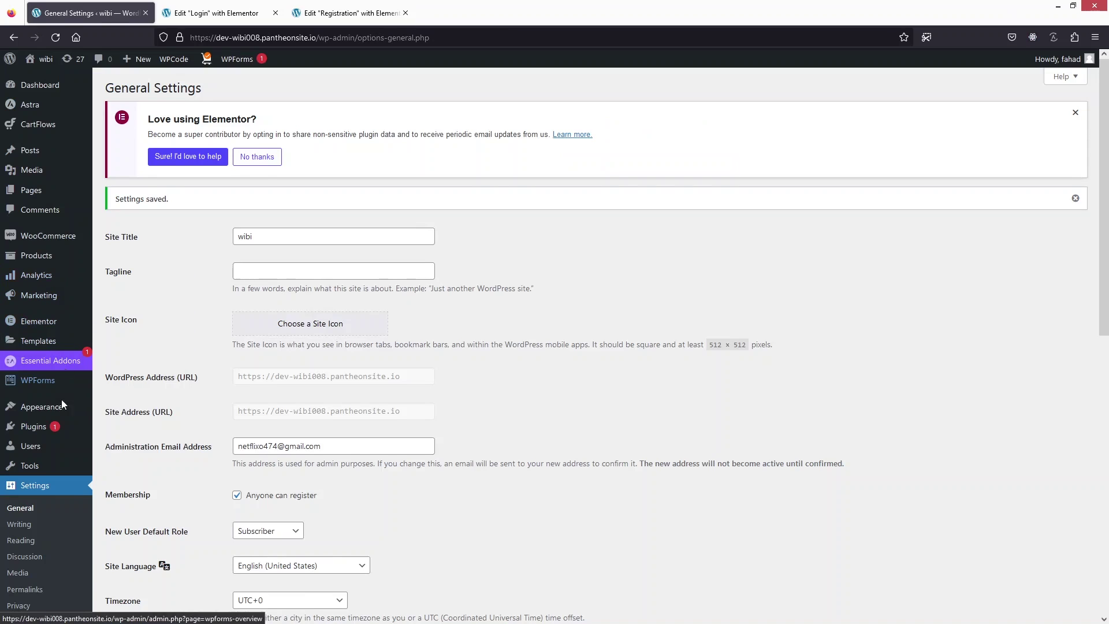
- In Appearance > Menus, expand Custom Links and ready the Link Text field for 'Login'
mouse_move(60, 408)
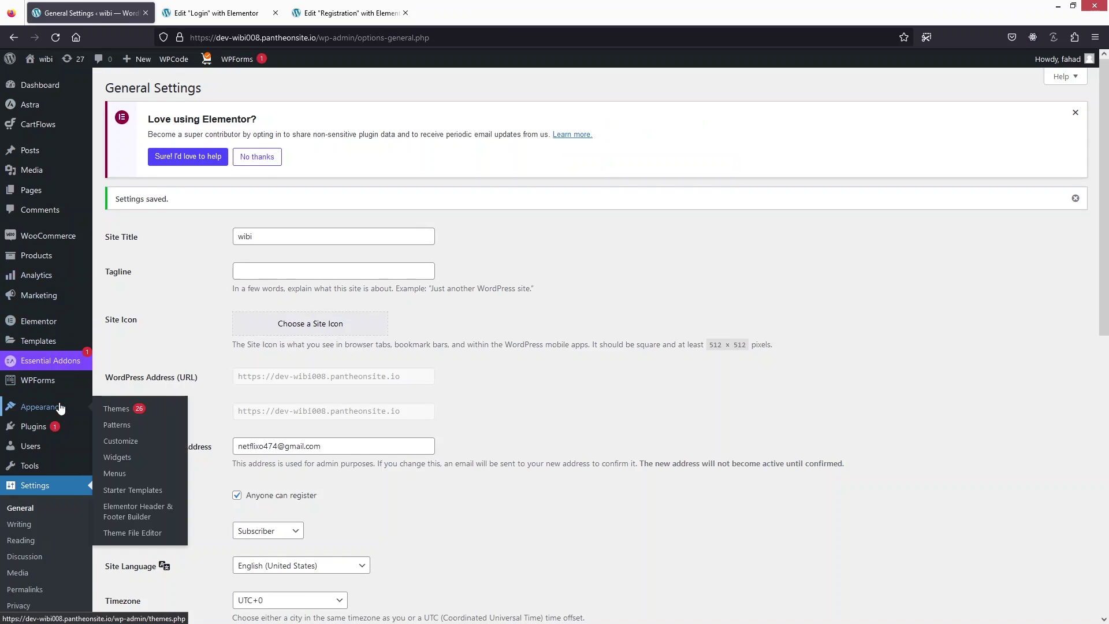
click(126, 475)
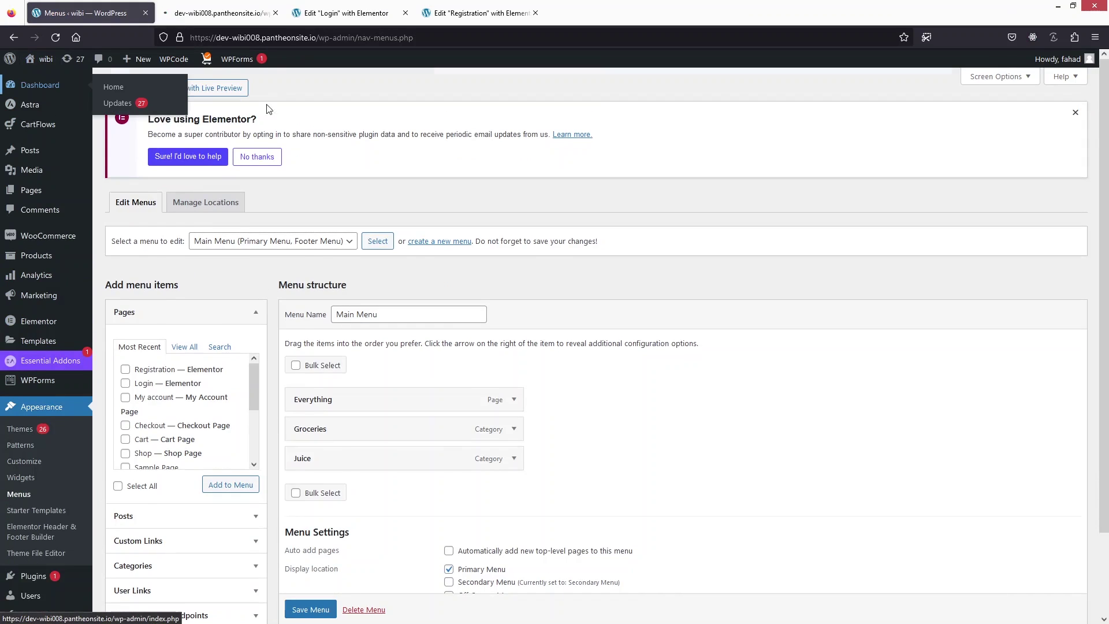
scroll(267, 173, down, 2)
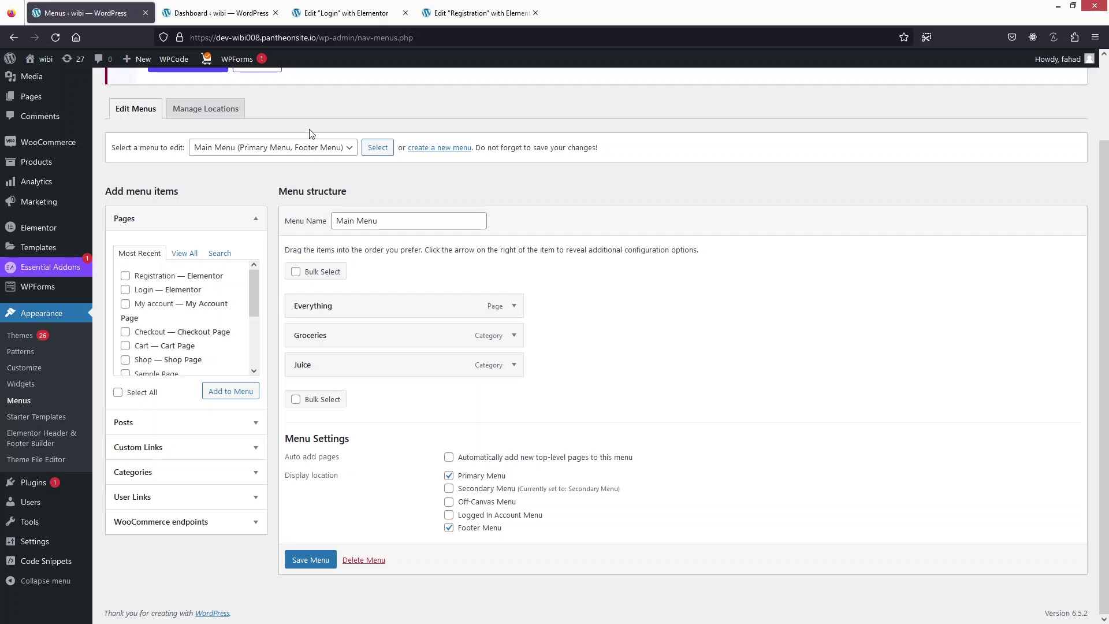
click(198, 448)
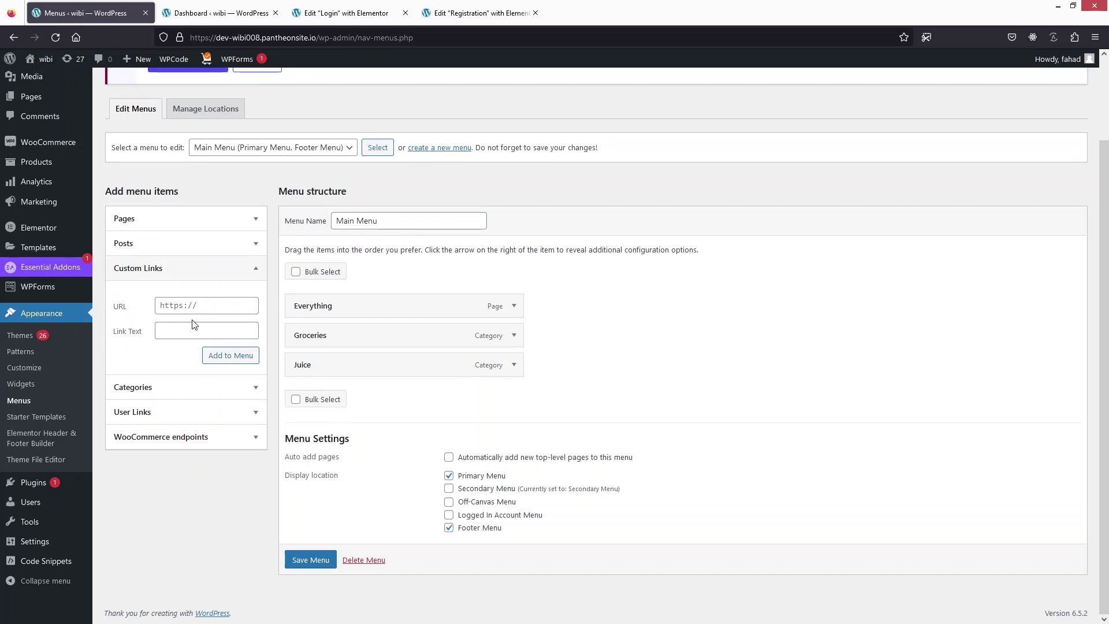
click(189, 335)
- View the published Login page at its /login/ address in a new browser tab
click(330, 12)
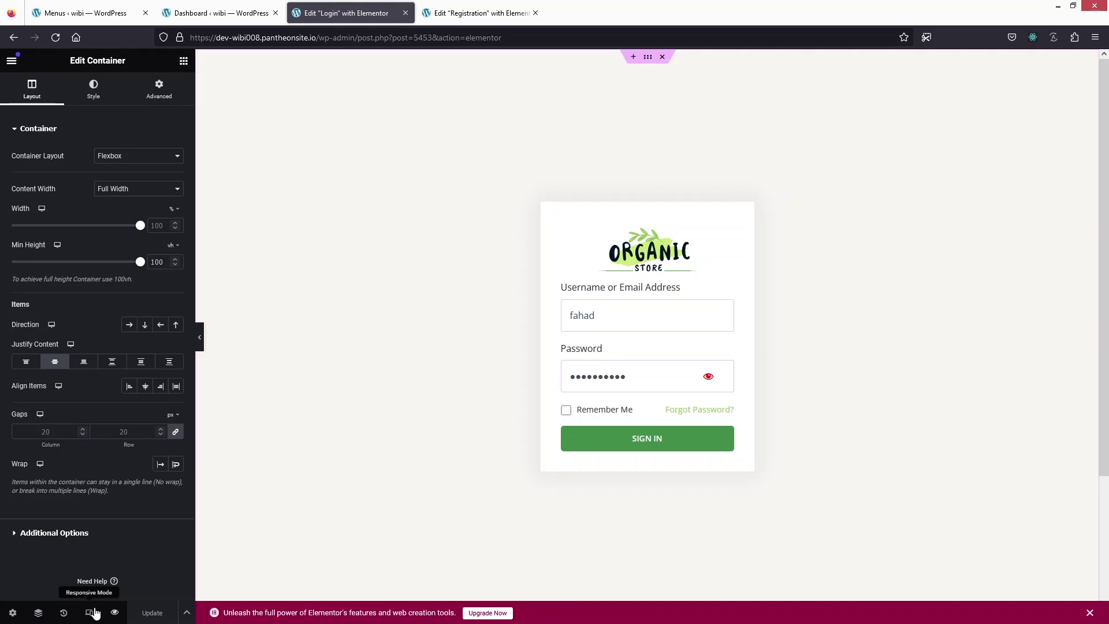
click(183, 60)
click(11, 61)
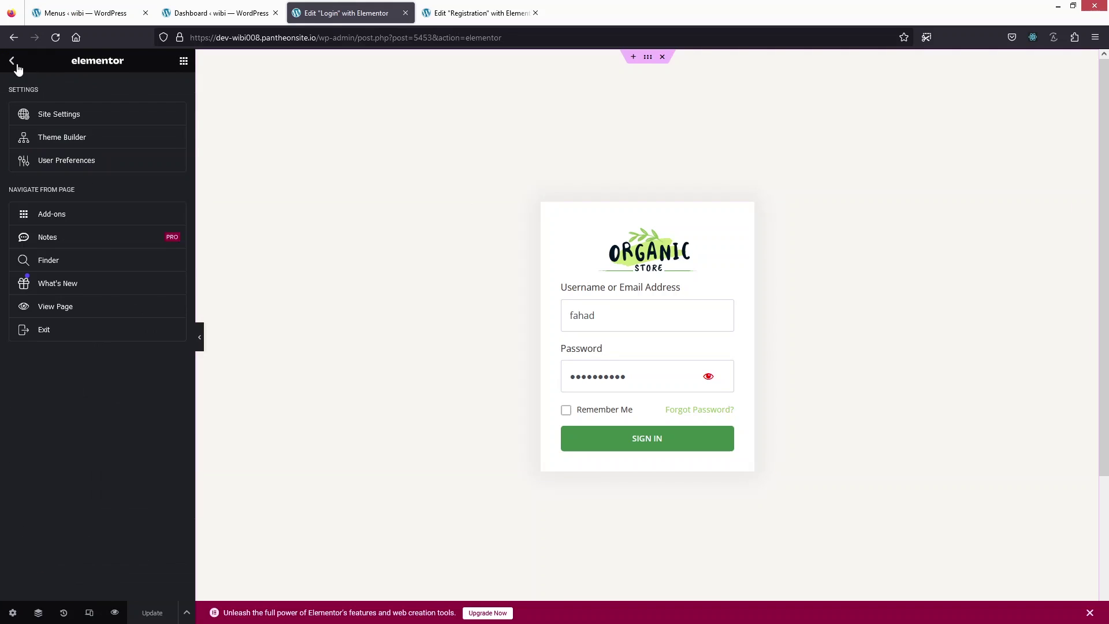
click(68, 312)
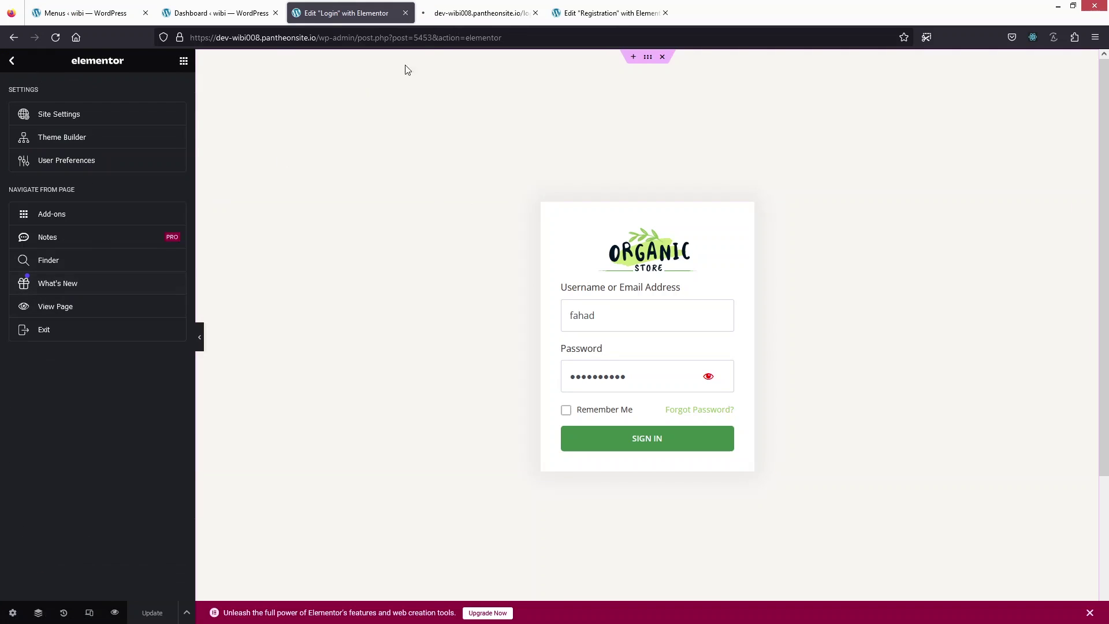
click(460, 14)
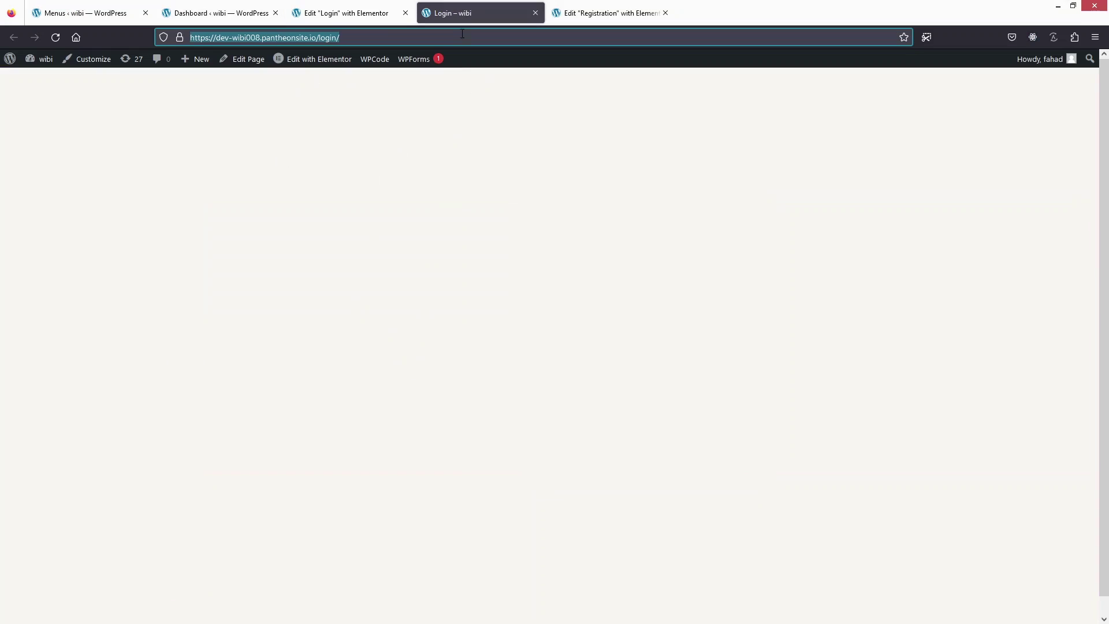
- Copy the live Login page's URL and load it in a second browser to confirm the login form
click(405, 208)
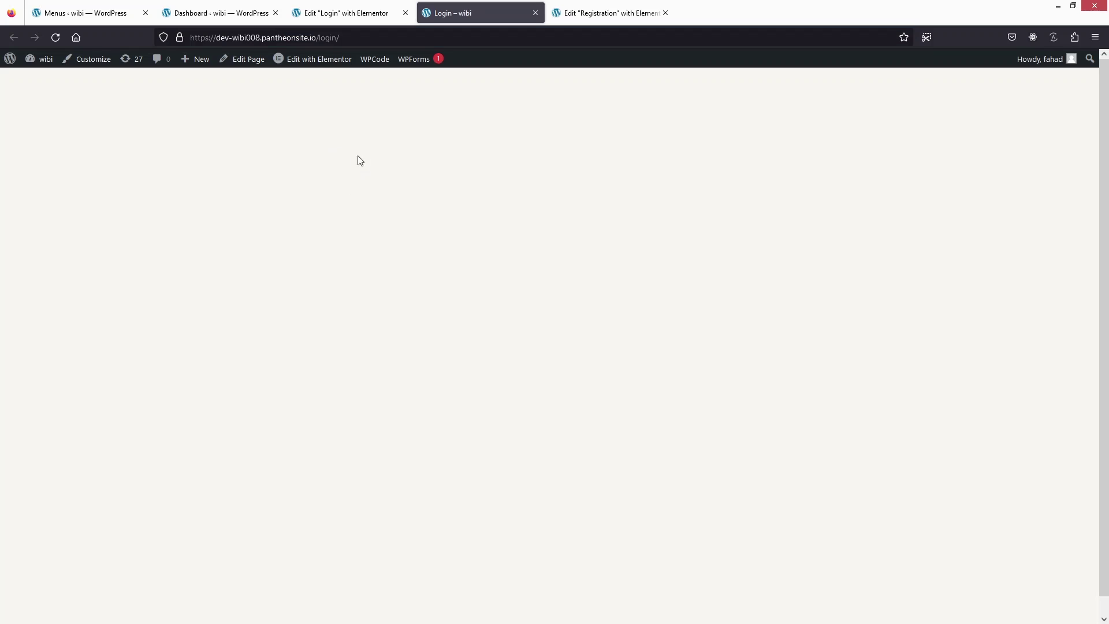
click(313, 38)
key(ctrl+c)
key(Escape)
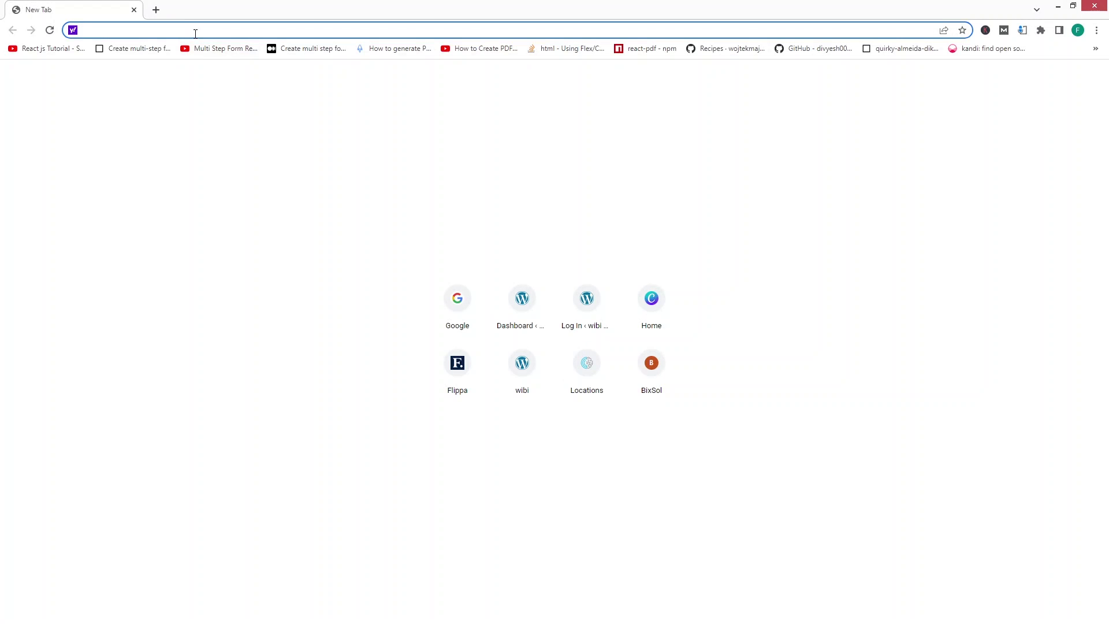
key(ctrl+v)
key(Return)
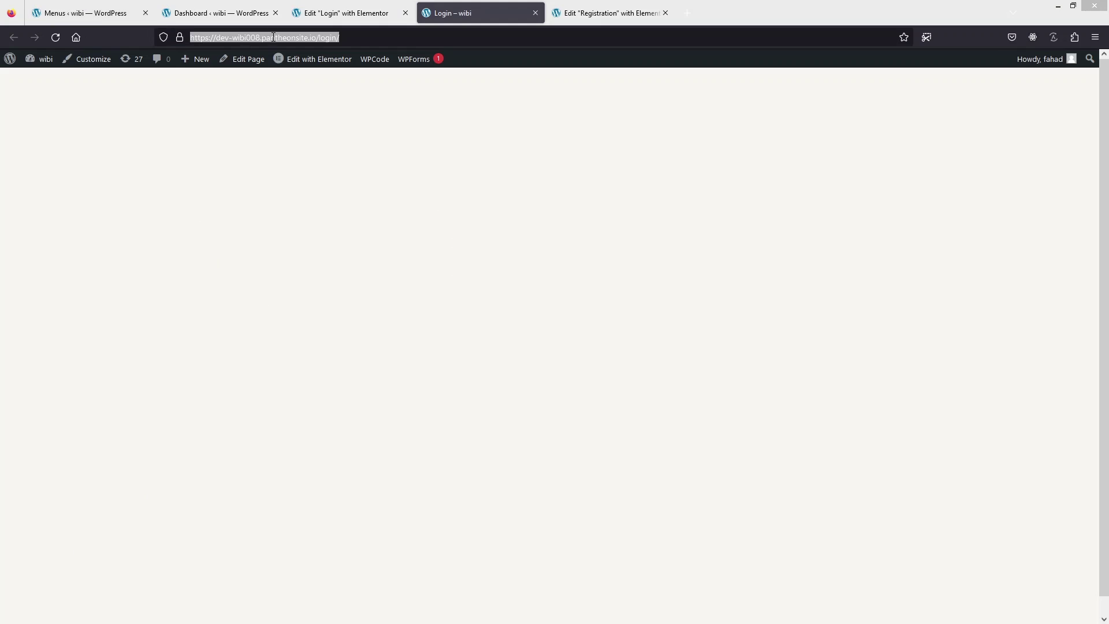
click(102, 16)
- Add a Login custom link with the /login/ URL to the Main Menu, then begin typing 'Re' as the next link text
key(ctrl+v)
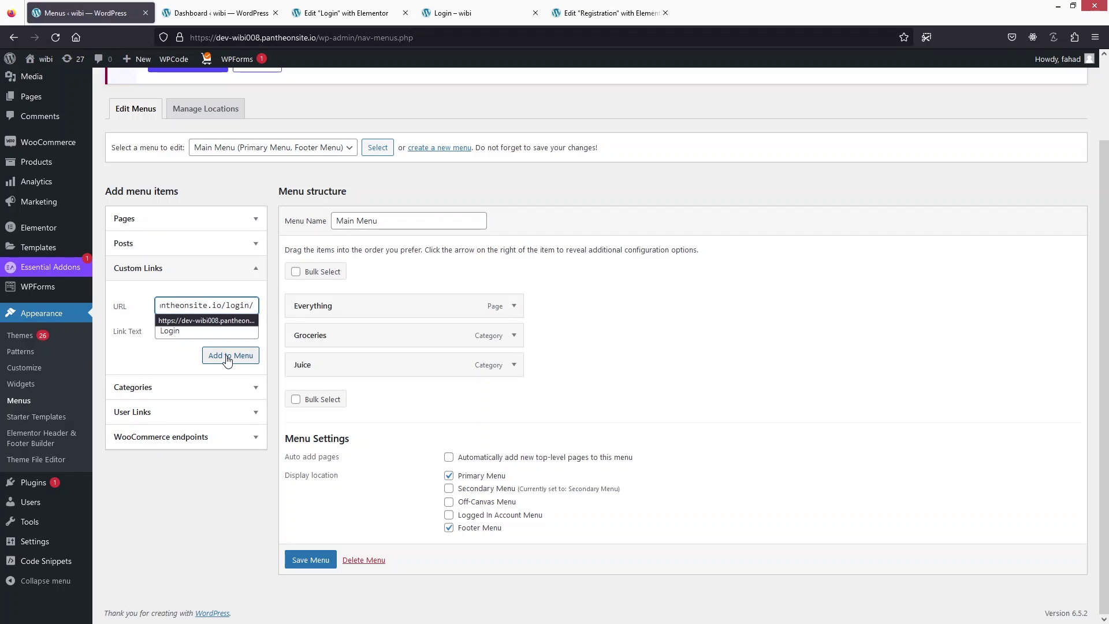
click(228, 357)
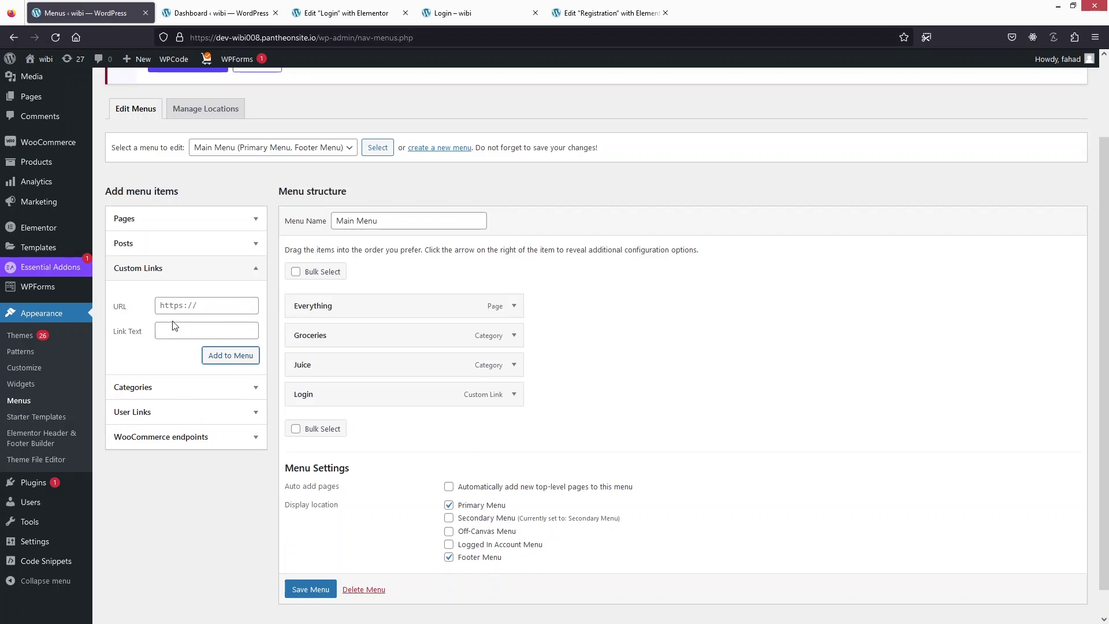
click(194, 334)
text(Register)
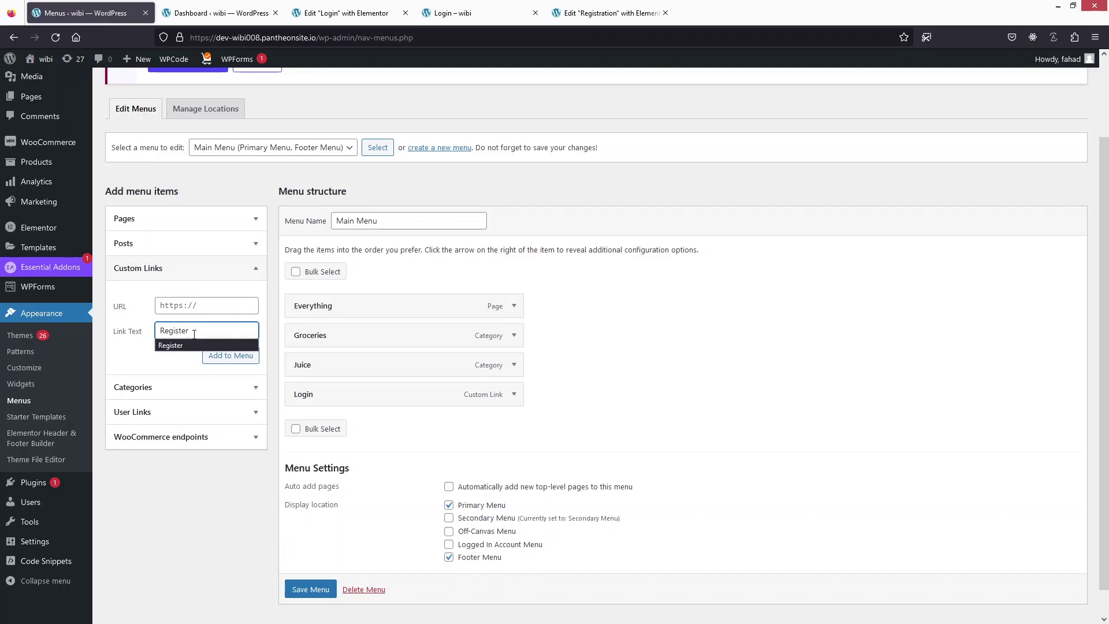
- Copy the live Registration page's URL and add it as a Register custom link
click(581, 14)
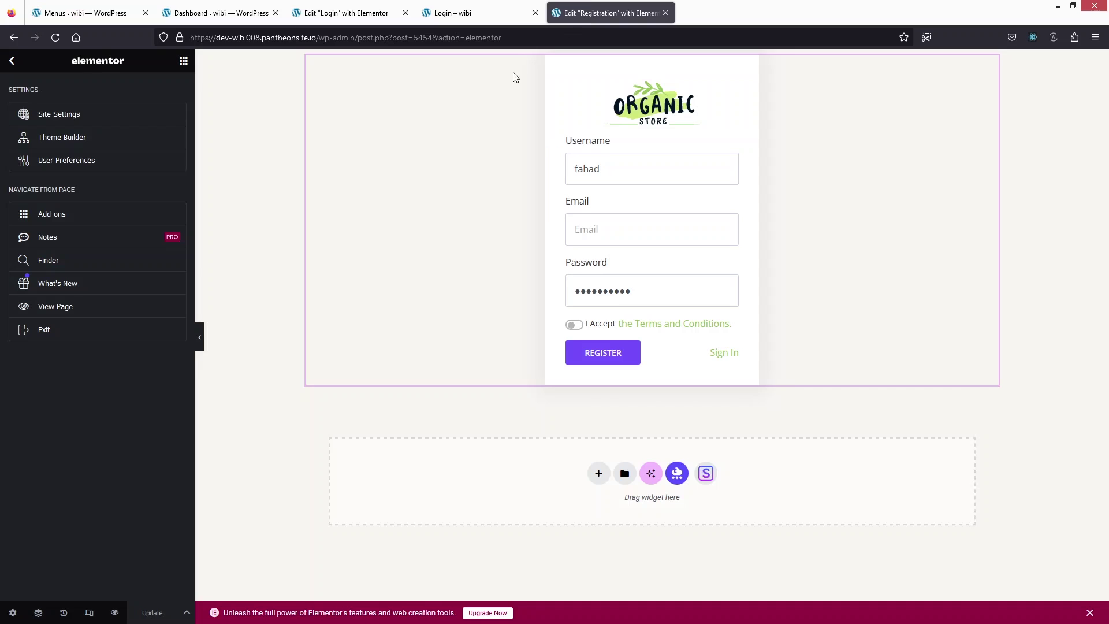
middle_click(68, 311)
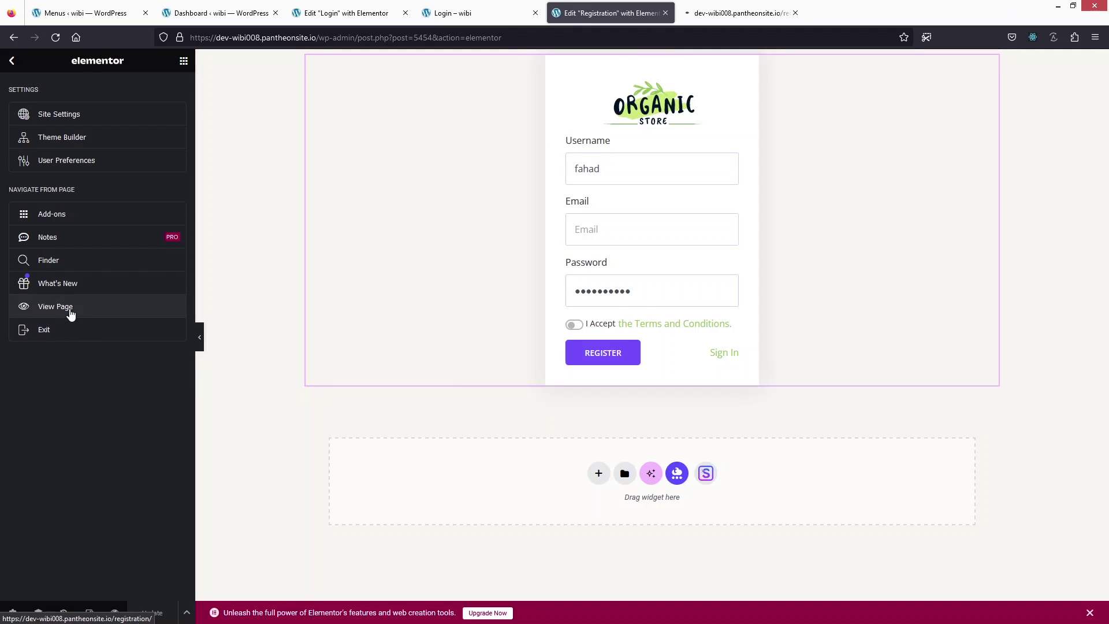
key(ctrl+Tab)
click(360, 38)
key(ctrl+c)
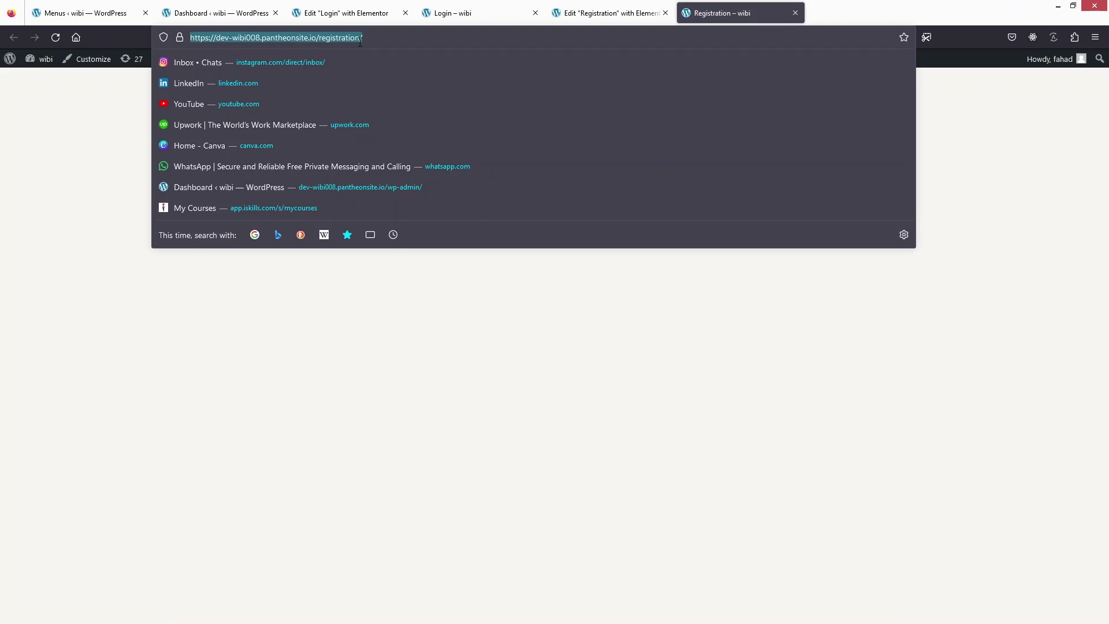
click(428, 368)
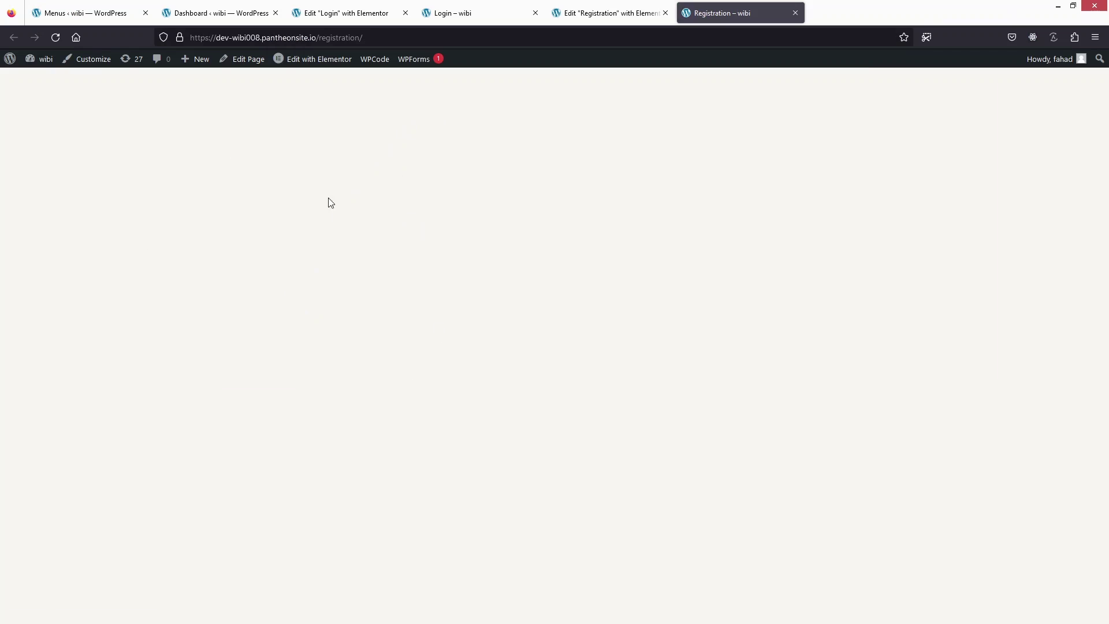
key(ctrl+Tab)
click(203, 305)
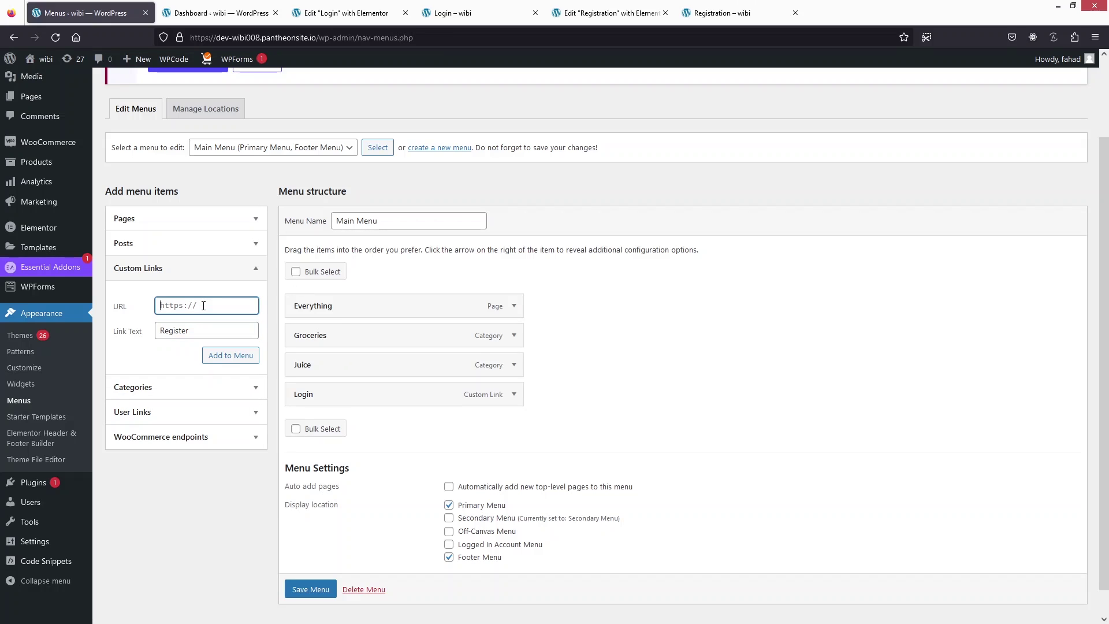
key(ctrl+v)
click(221, 357)
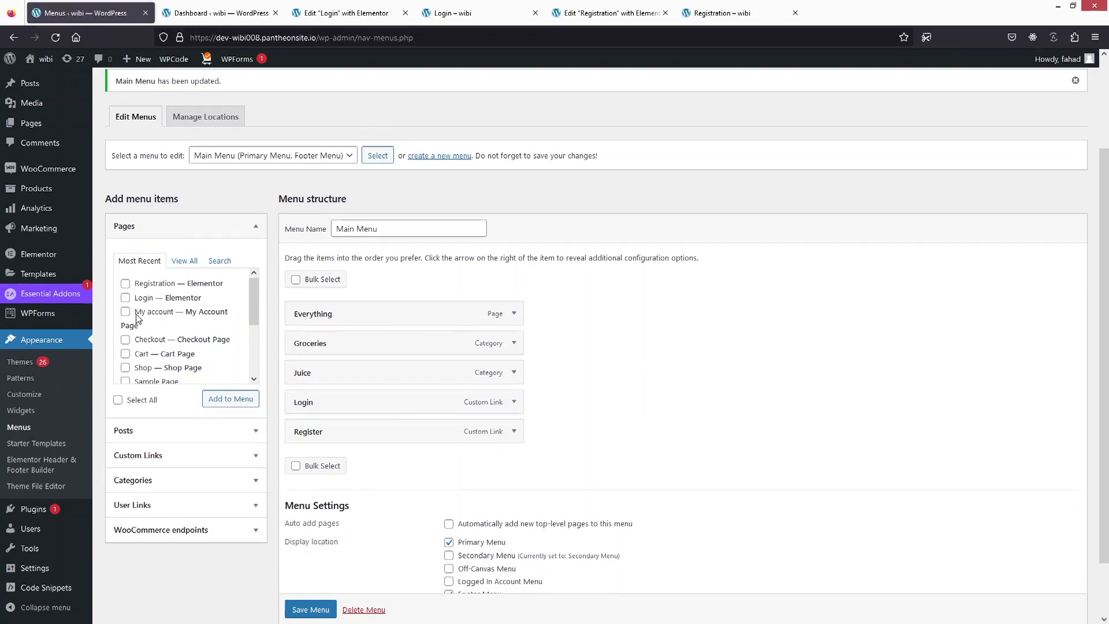
- Add the My account page to the menu and drag Register and Login beneath it
click(125, 315)
click(231, 398)
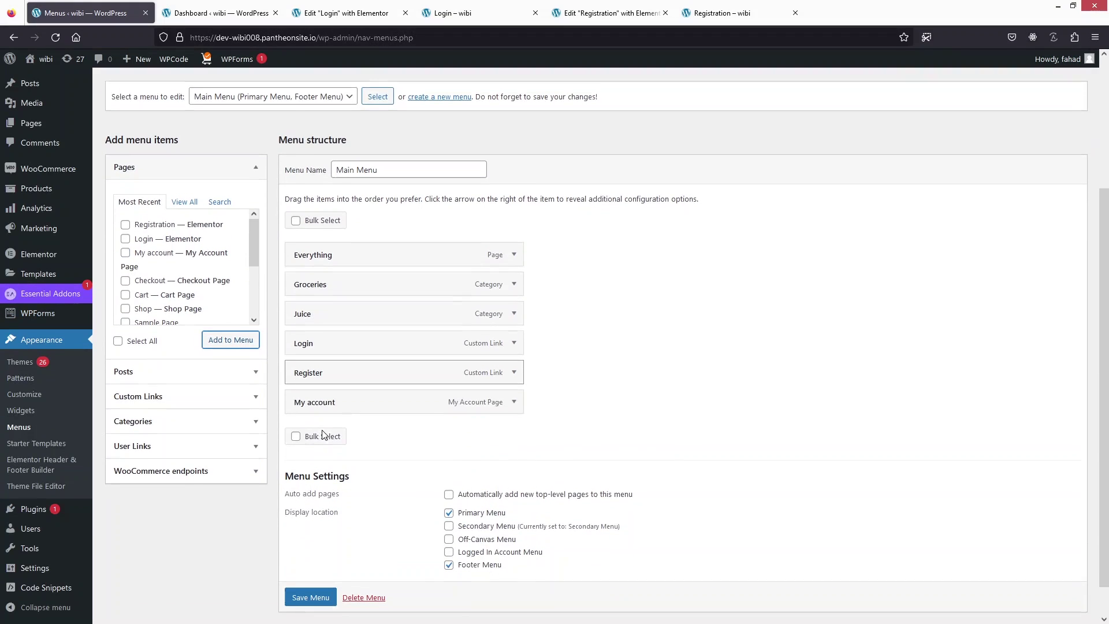
scroll(321, 336, down, 1)
drag(328, 338, 354, 370)
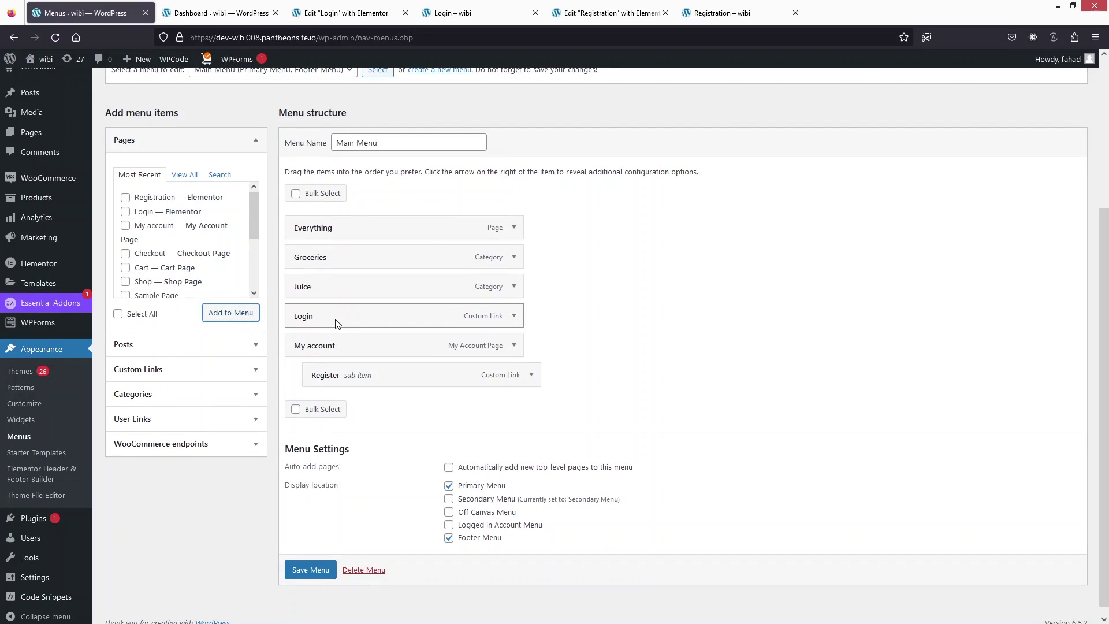
drag(337, 322, 346, 377)
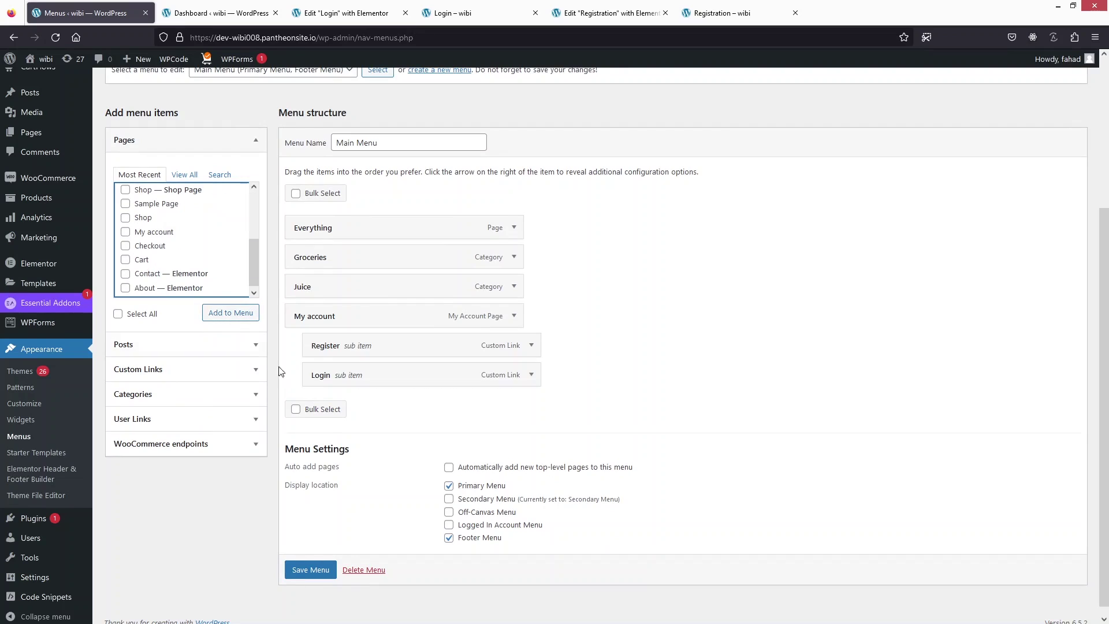
- Add the Checkout and Cart pages and nest both as sub items of My account
click(125, 246)
click(126, 260)
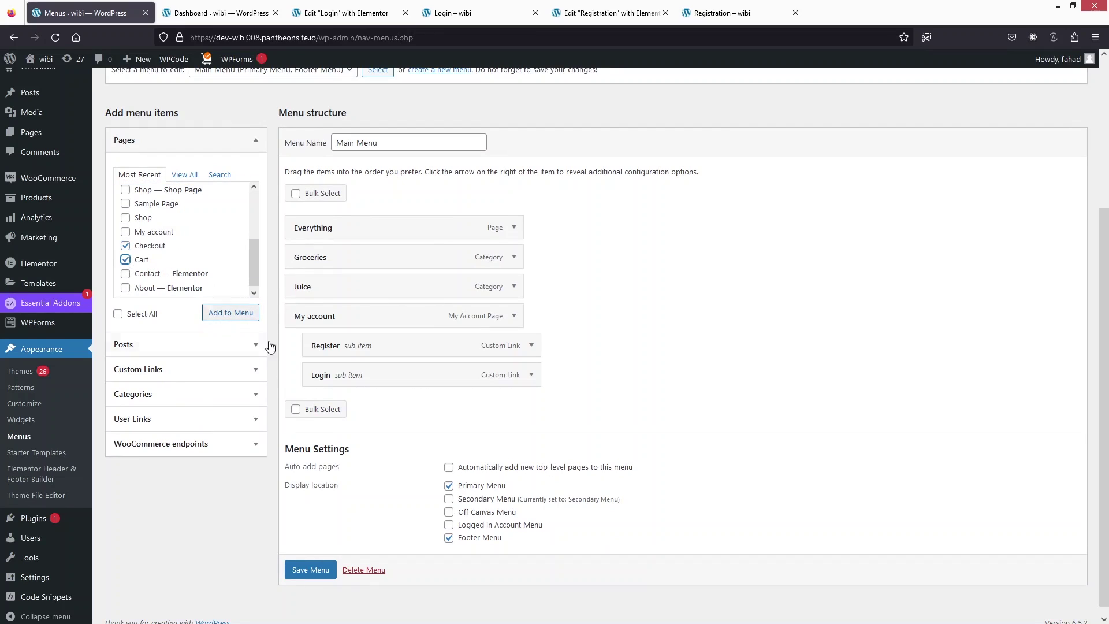
click(234, 314)
drag(359, 404, 399, 404)
drag(404, 434, 446, 428)
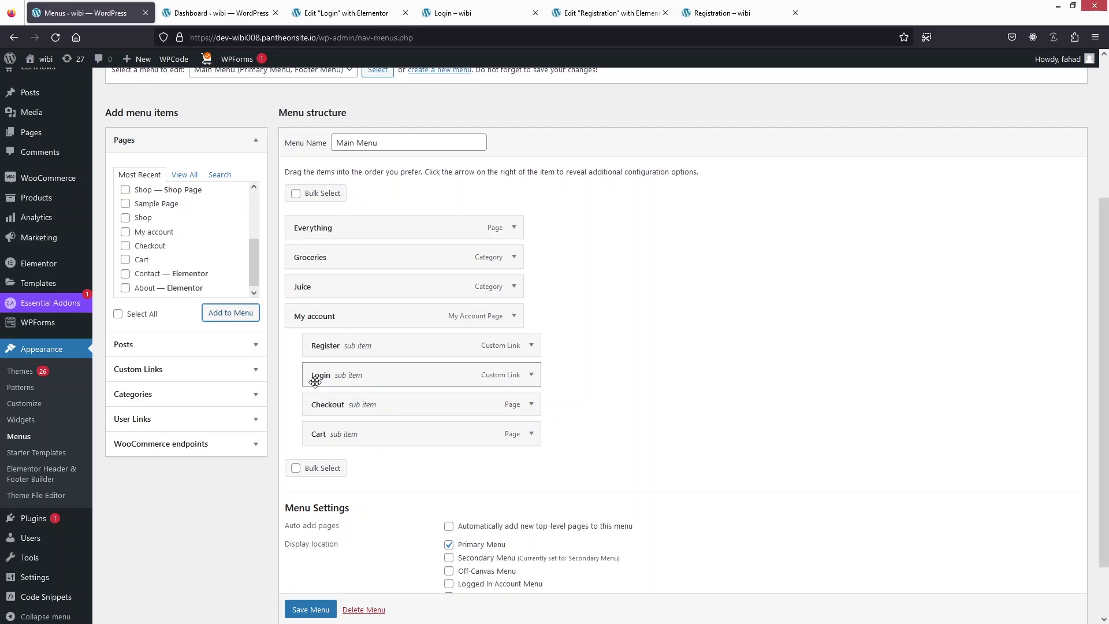
- Set the Register and Login links to be visible only to Logged Out Users
click(531, 345)
scroll(357, 418, down, 1)
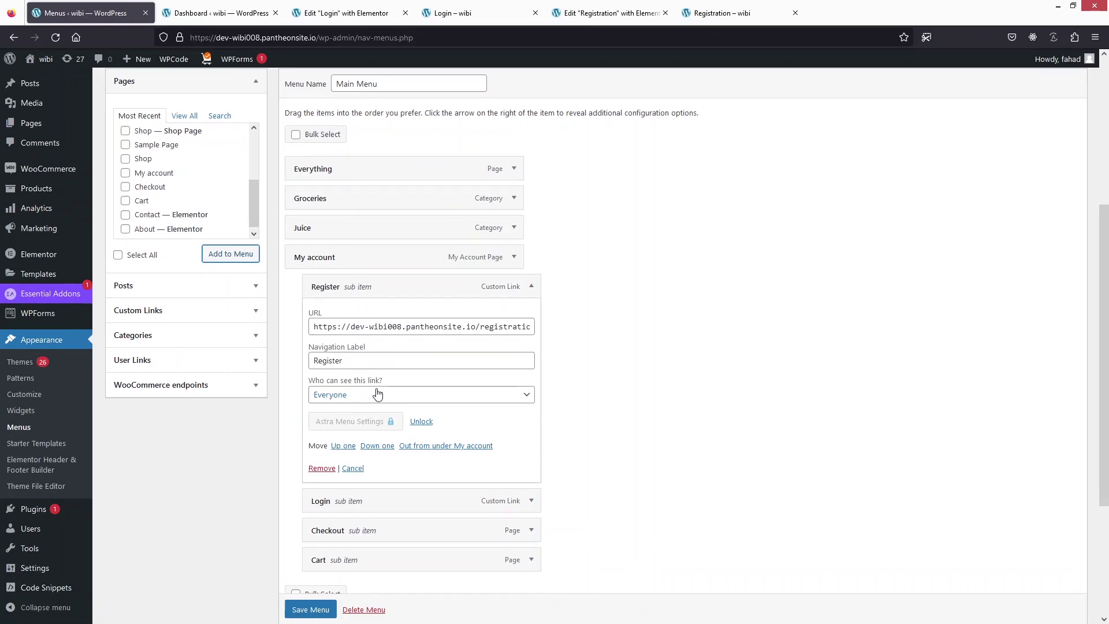
click(369, 397)
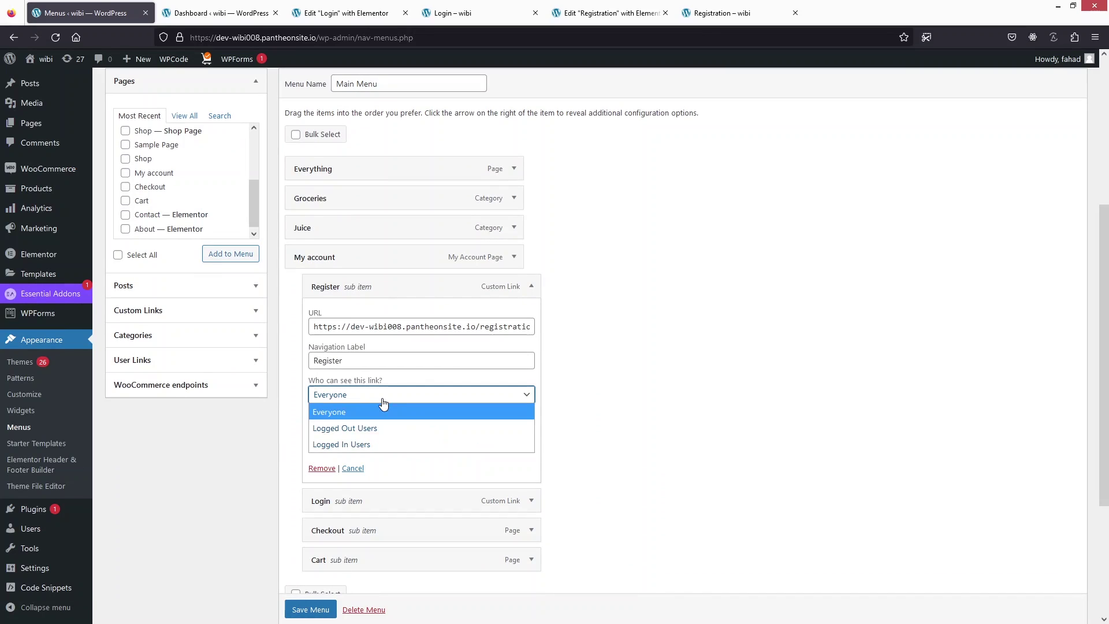
click(362, 429)
scroll(415, 449, down, 1)
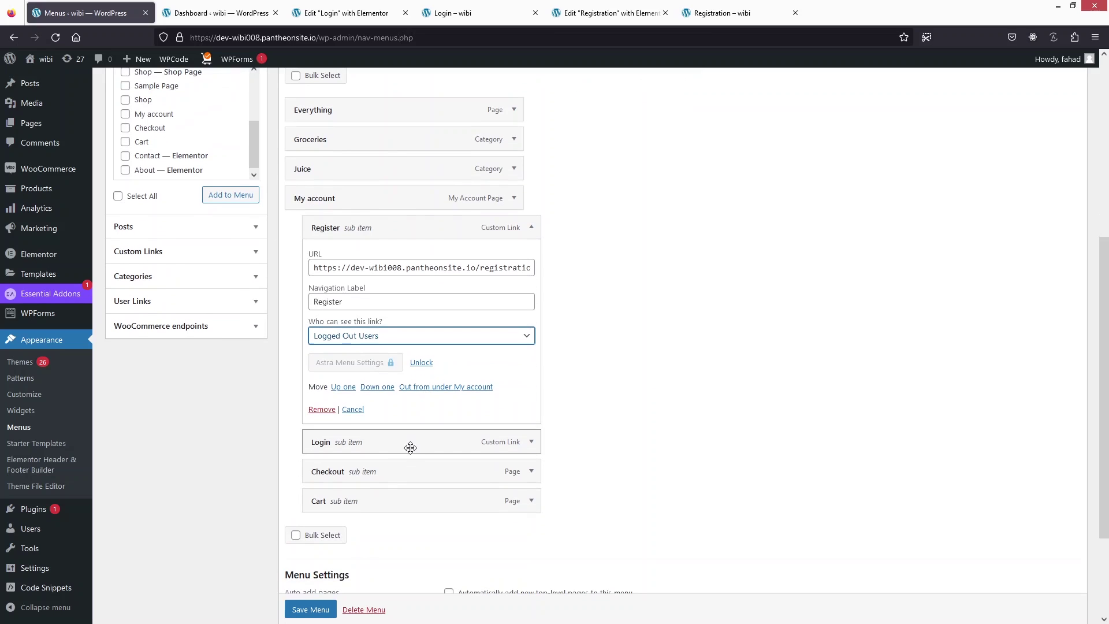
click(532, 446)
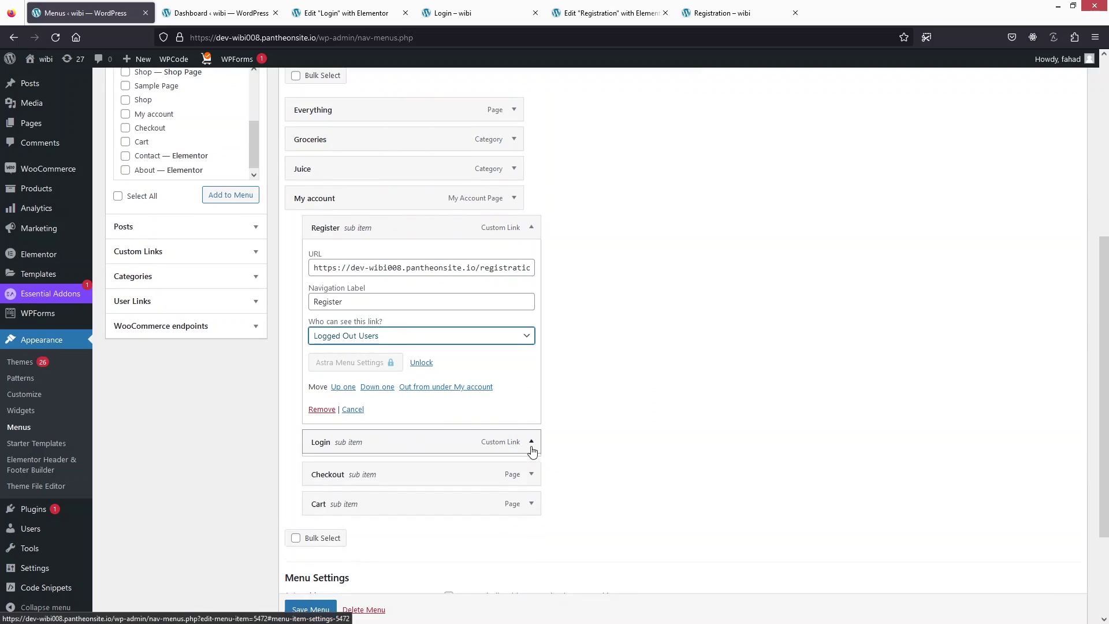
scroll(521, 439, down, 3)
click(389, 374)
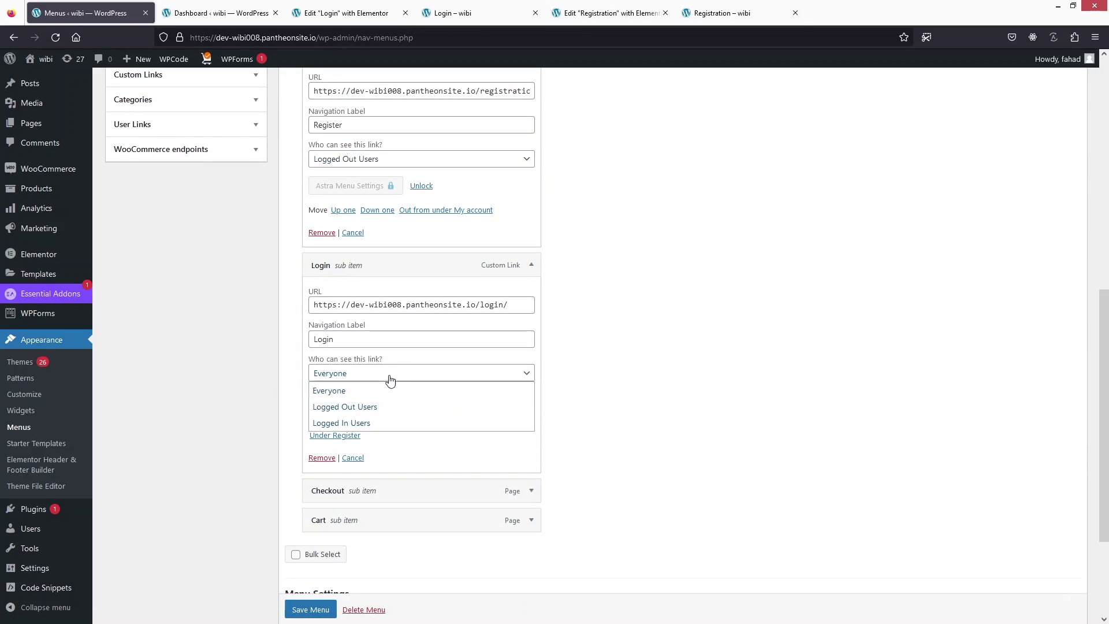
click(368, 406)
scroll(584, 307, up, 3)
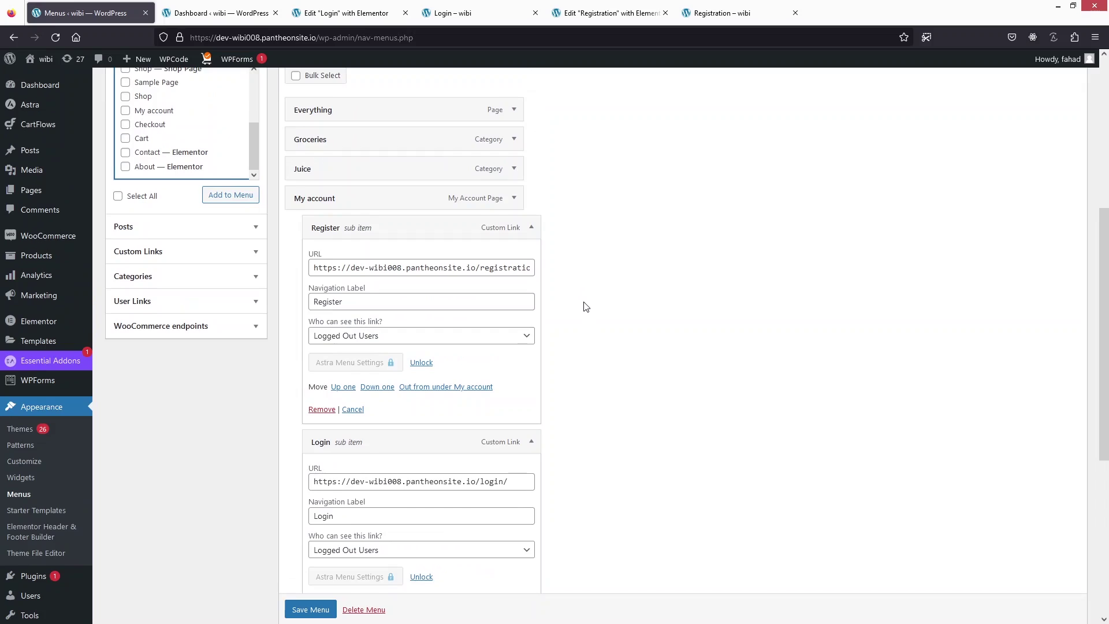
scroll(520, 379, down, 3)
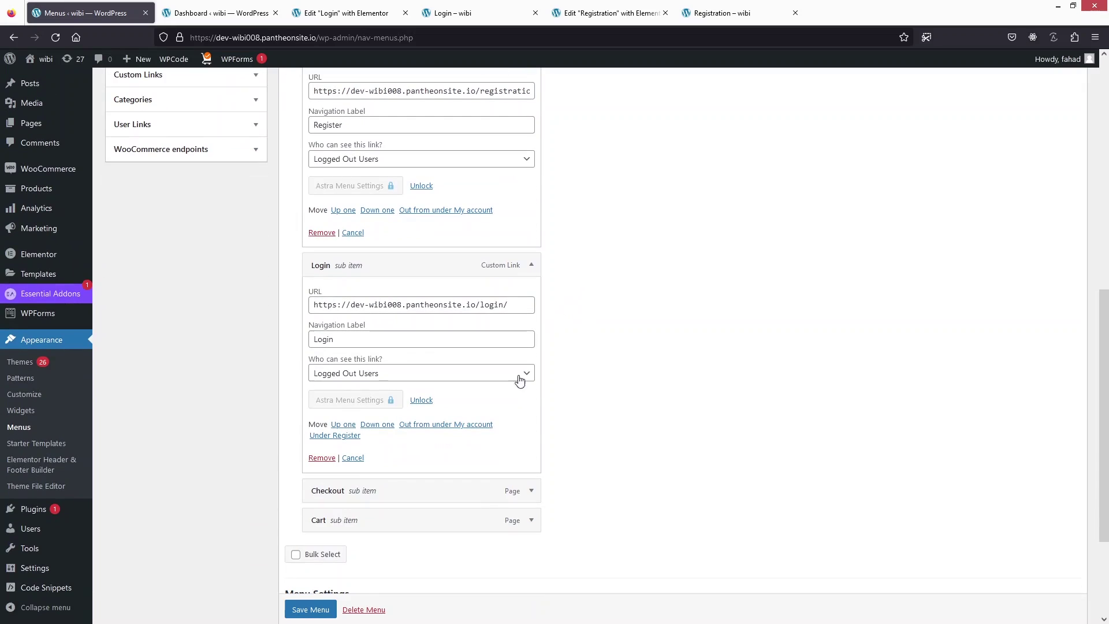
- Restrict Checkout and Cart to Logged In Users and save the Main Menu
click(530, 492)
scroll(510, 490, down, 2)
scroll(510, 490, down, 1)
click(433, 451)
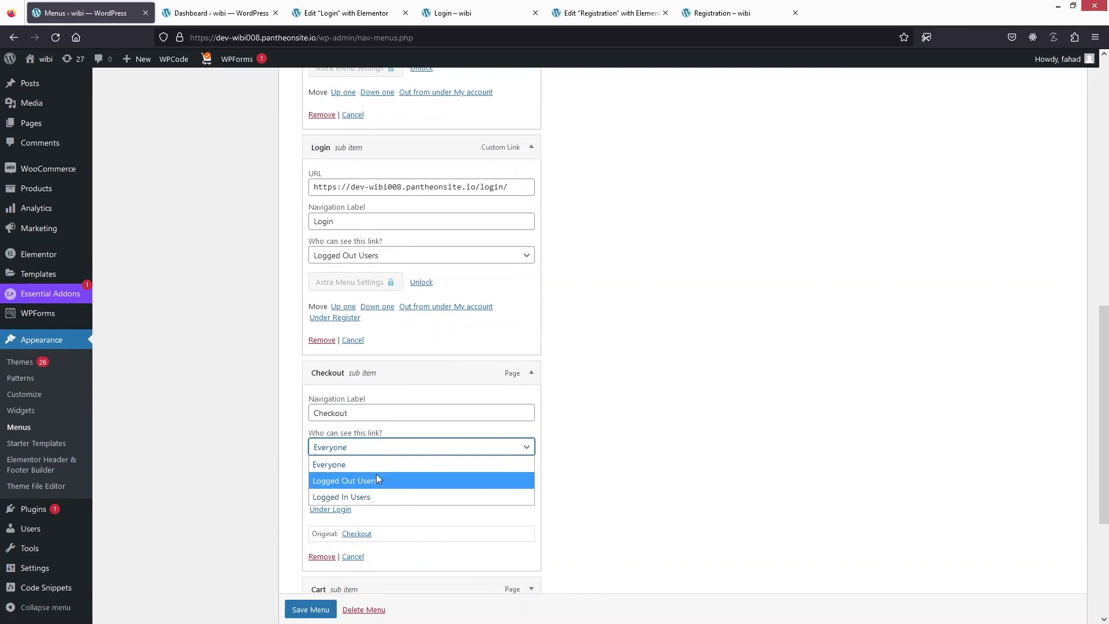
click(363, 497)
scroll(369, 462, down, 3)
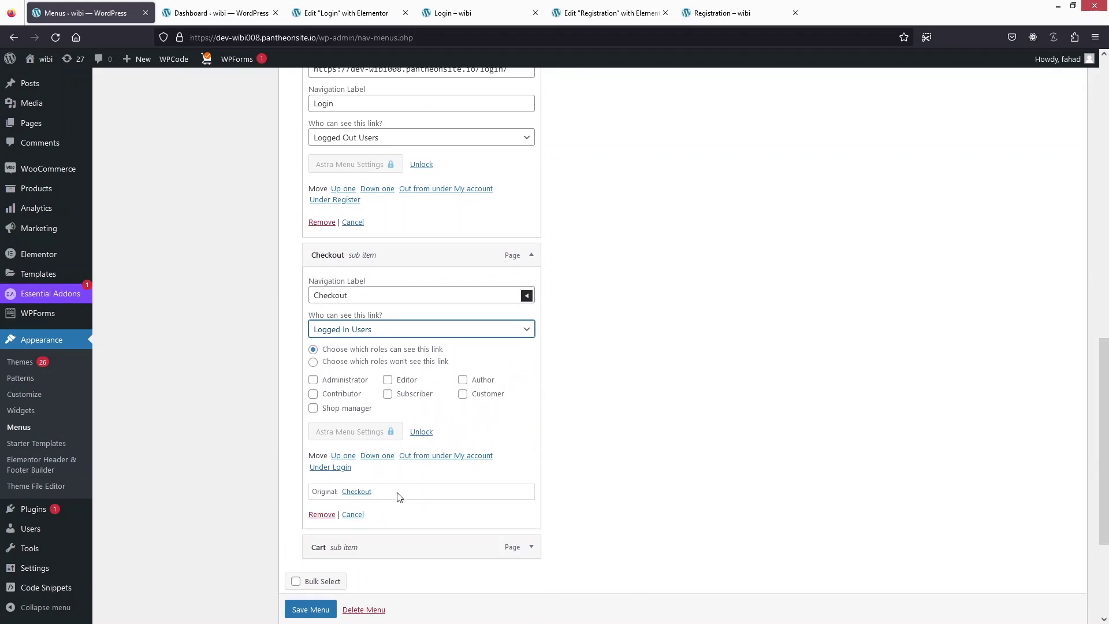
scroll(399, 498, down, 3)
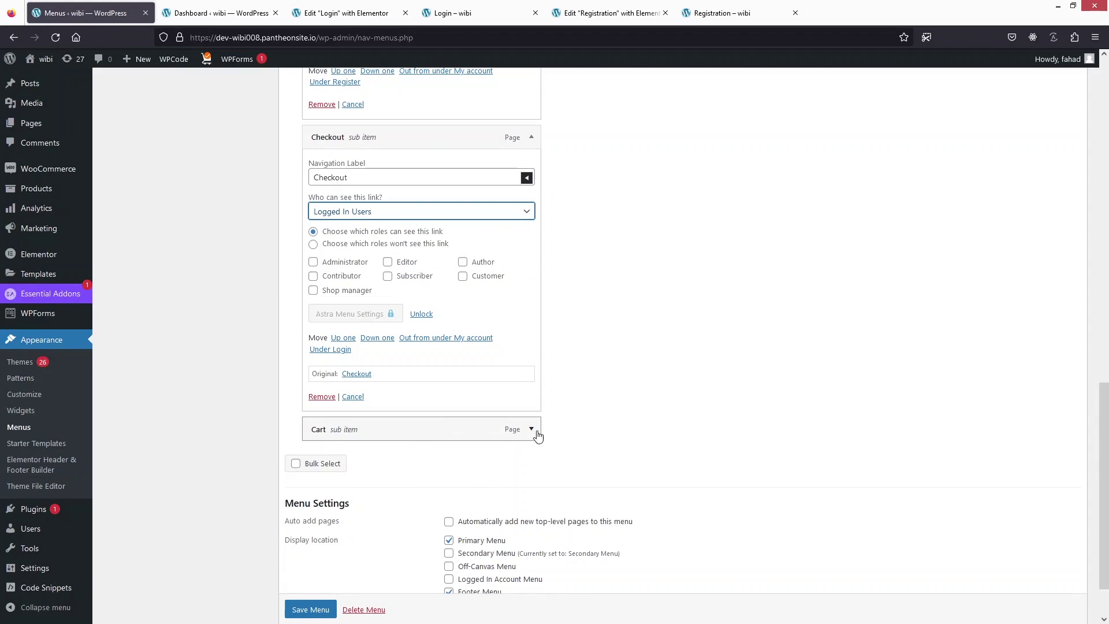
click(532, 430)
scroll(491, 404, up, 2)
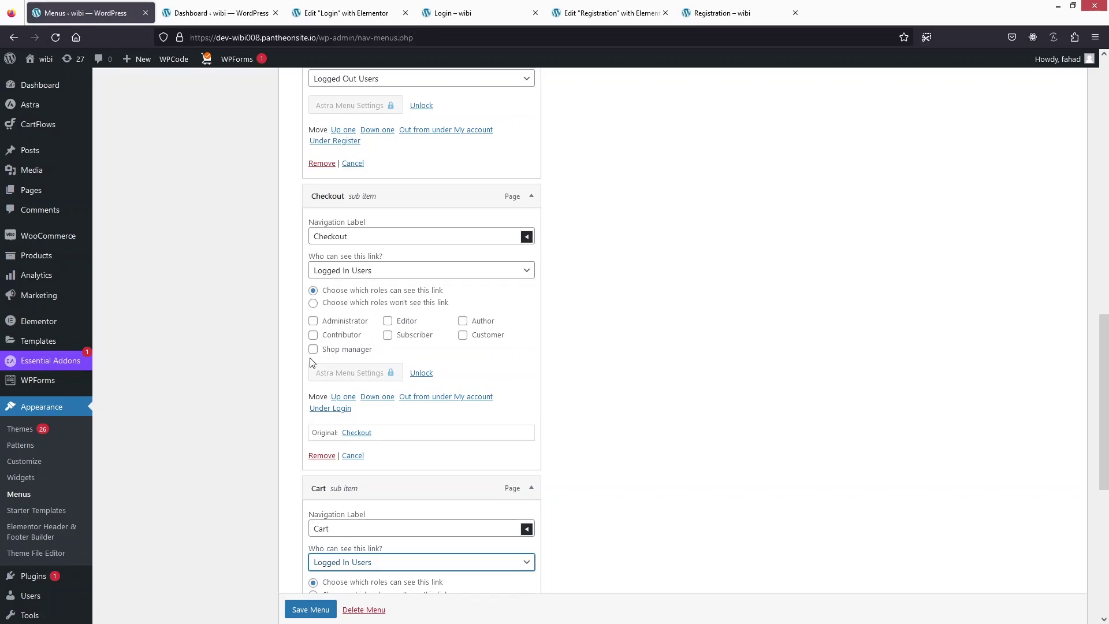
scroll(311, 362, down, 3)
scroll(300, 611, down, 1)
click(300, 611)
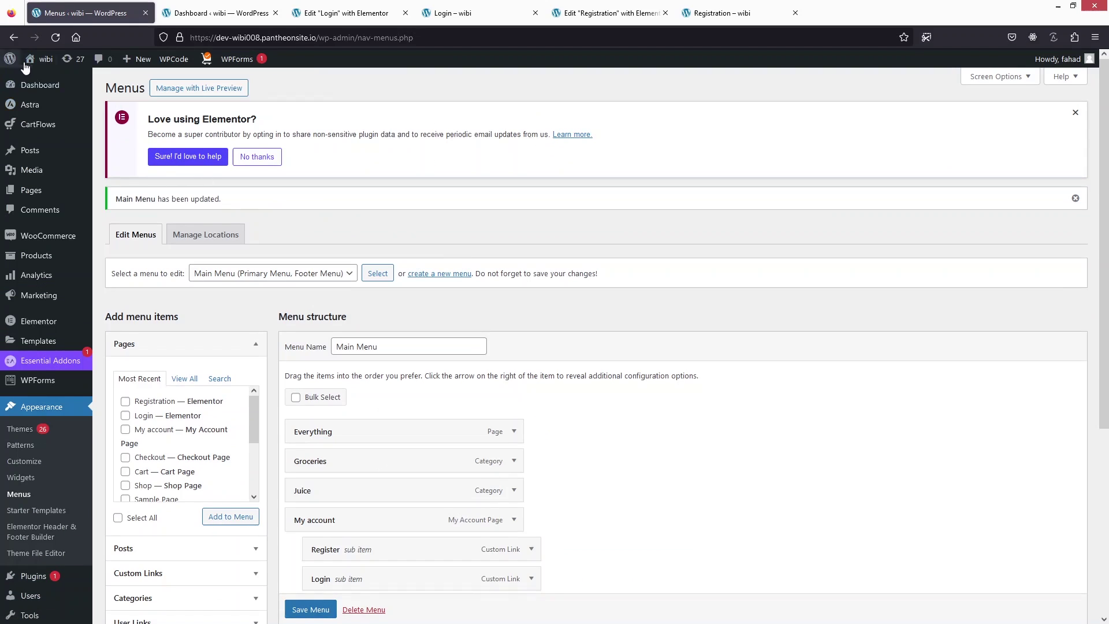
- Open the store's shop page and load its URL in the logged-out browser
mouse_move(35, 62)
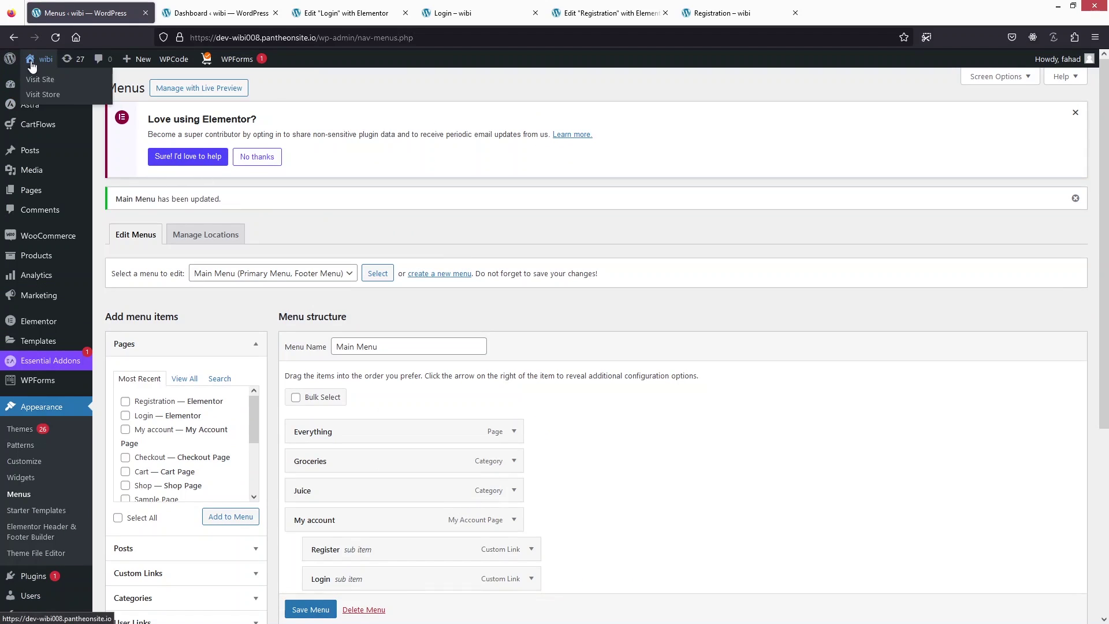
click(55, 99)
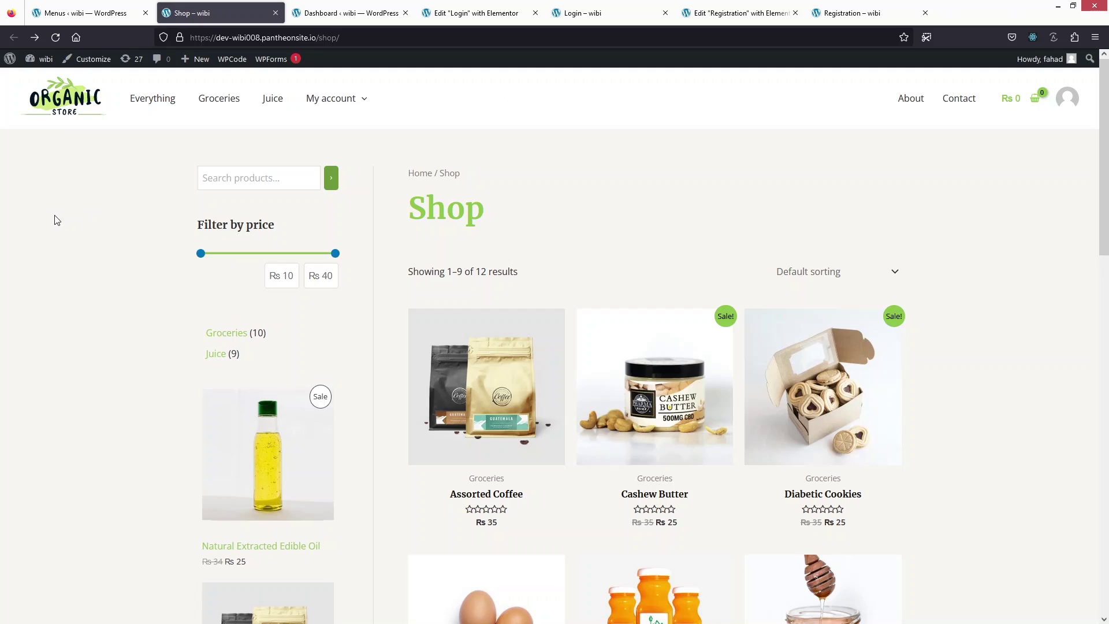
mouse_move(365, 113)
click(276, 39)
key(ctrl+c)
key(Escape)
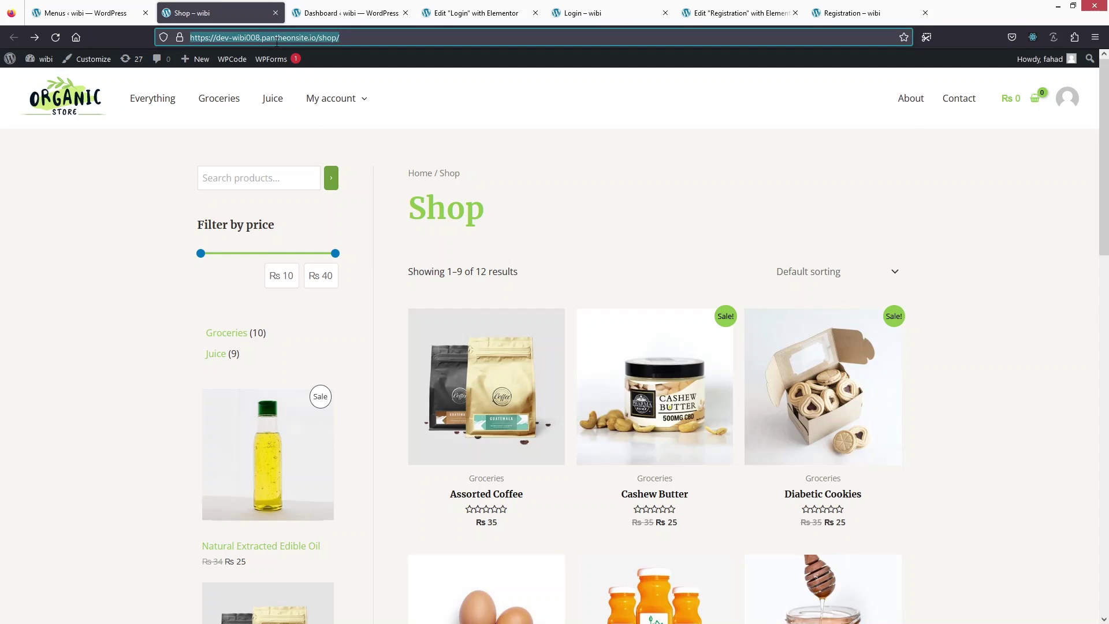
click(168, 30)
key(ctrl+v)
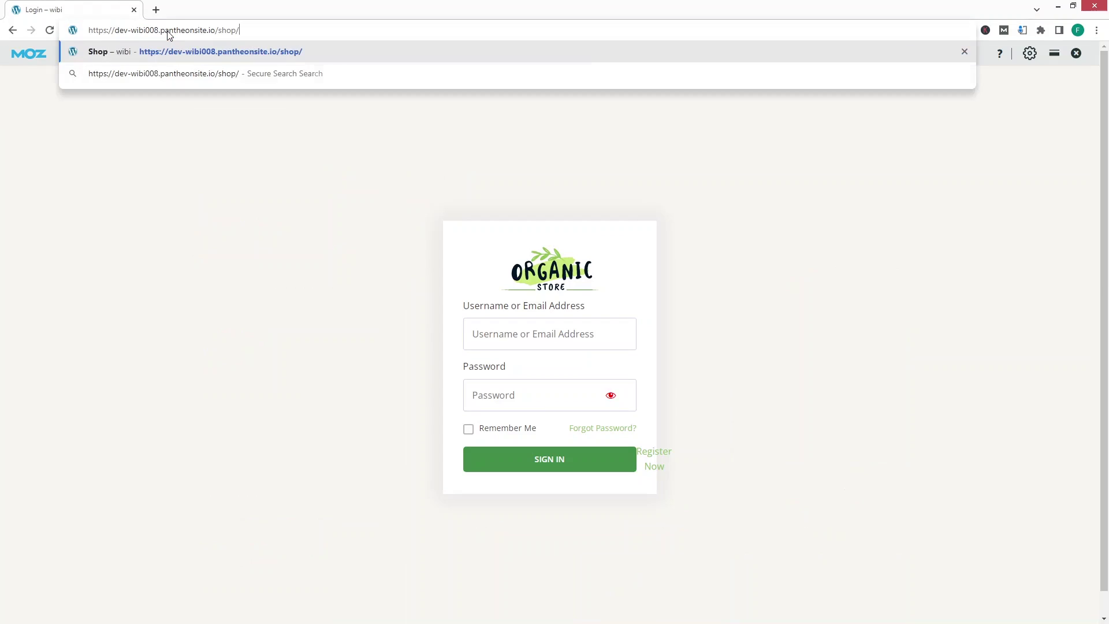
key(Return)
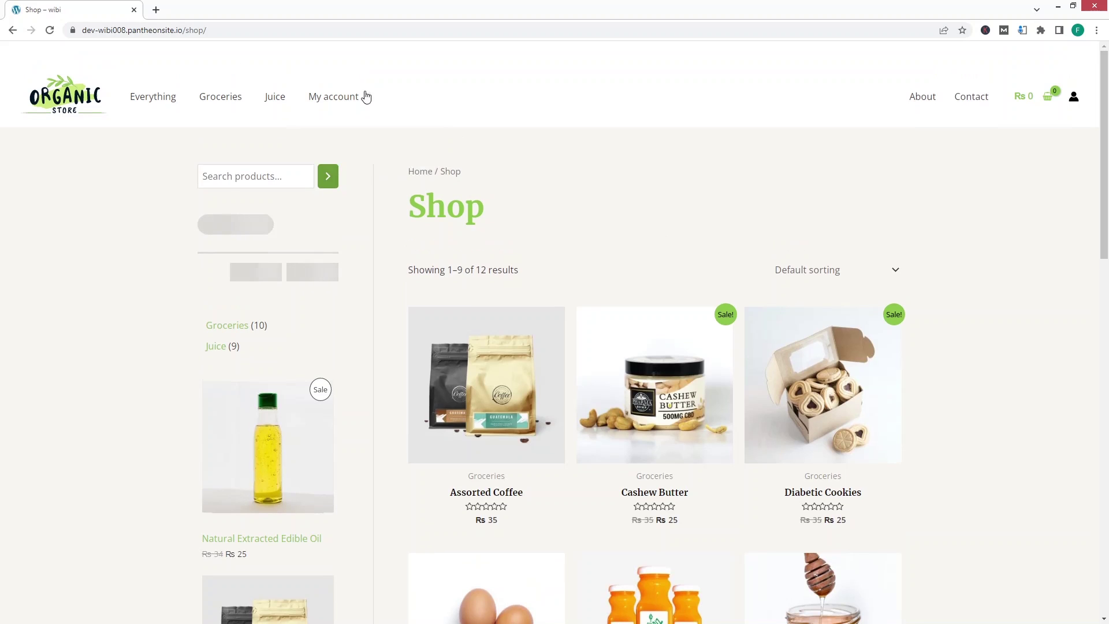
- From the My account dropdown, visit Register, go back, then open the Login page
mouse_move(362, 103)
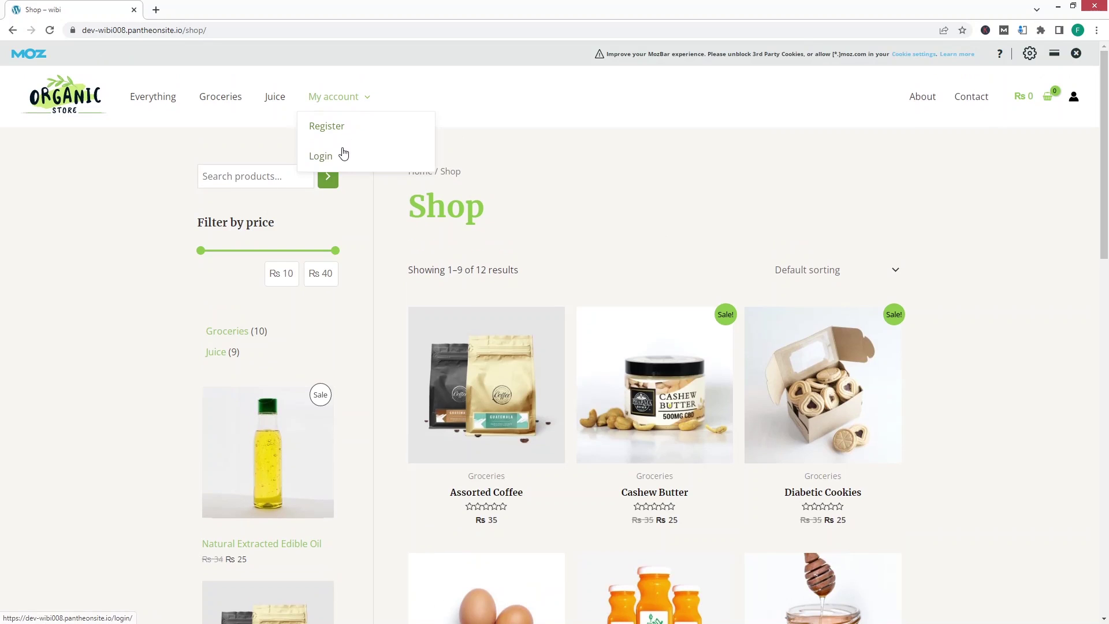
click(339, 131)
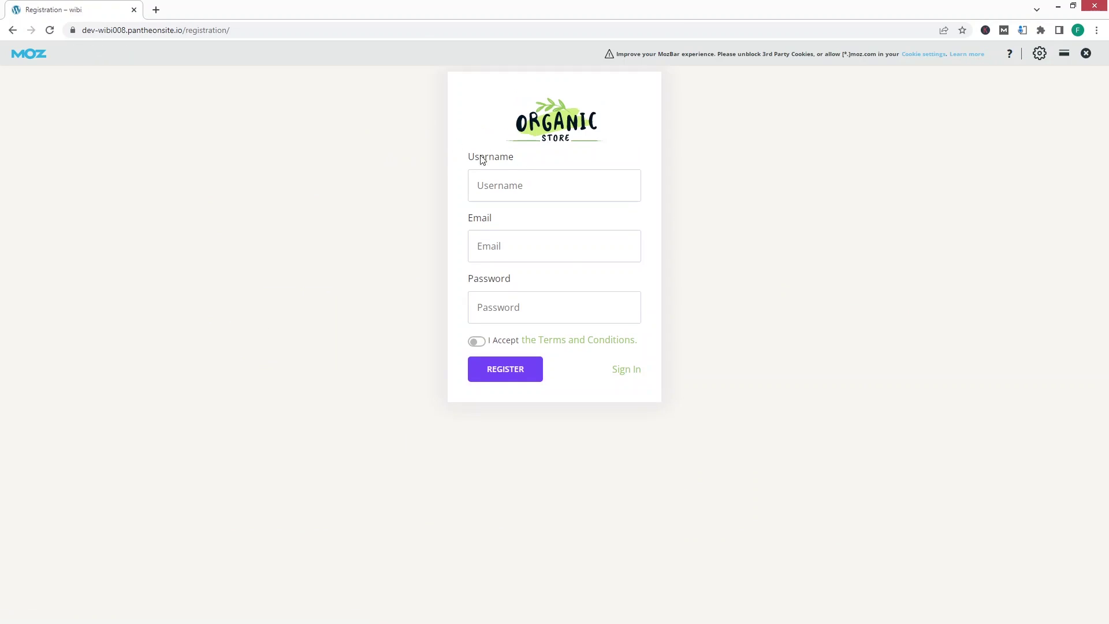
click(12, 30)
mouse_move(329, 109)
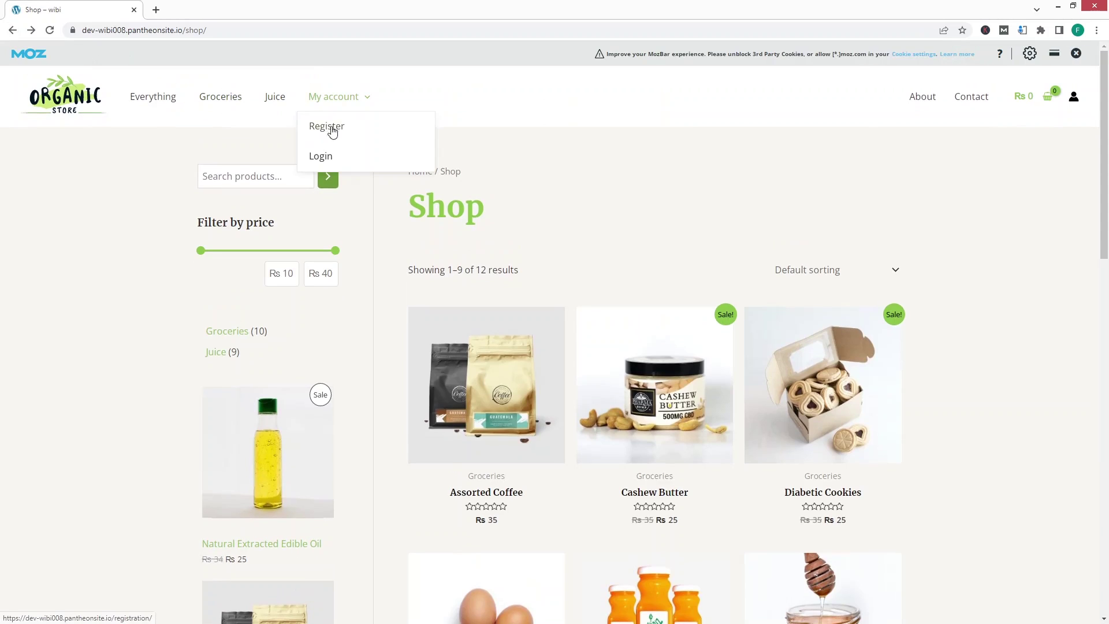
click(323, 155)
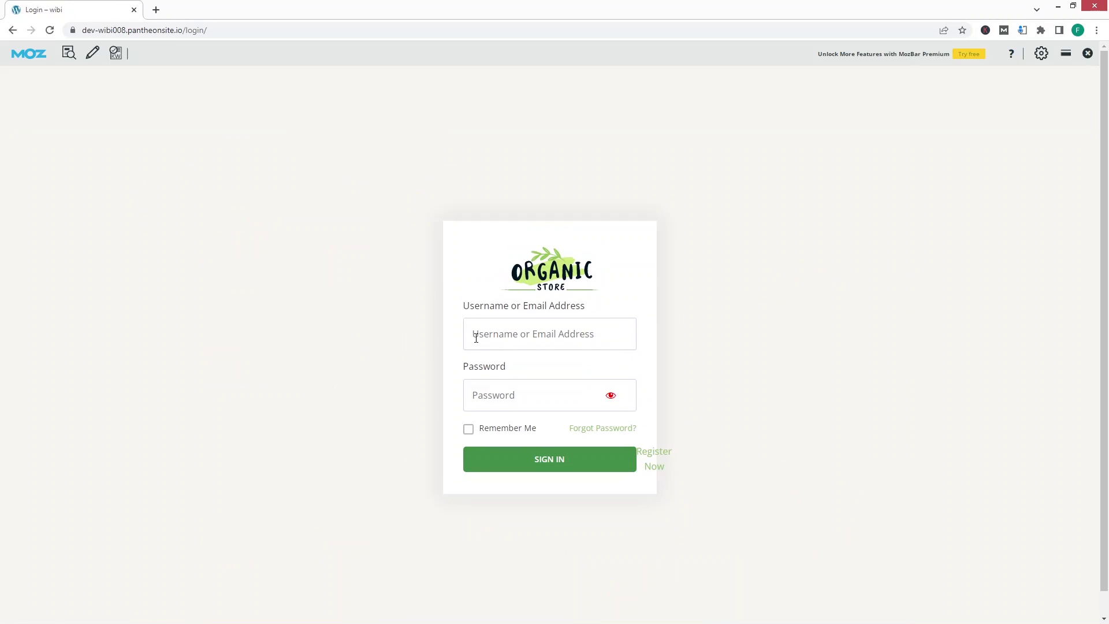